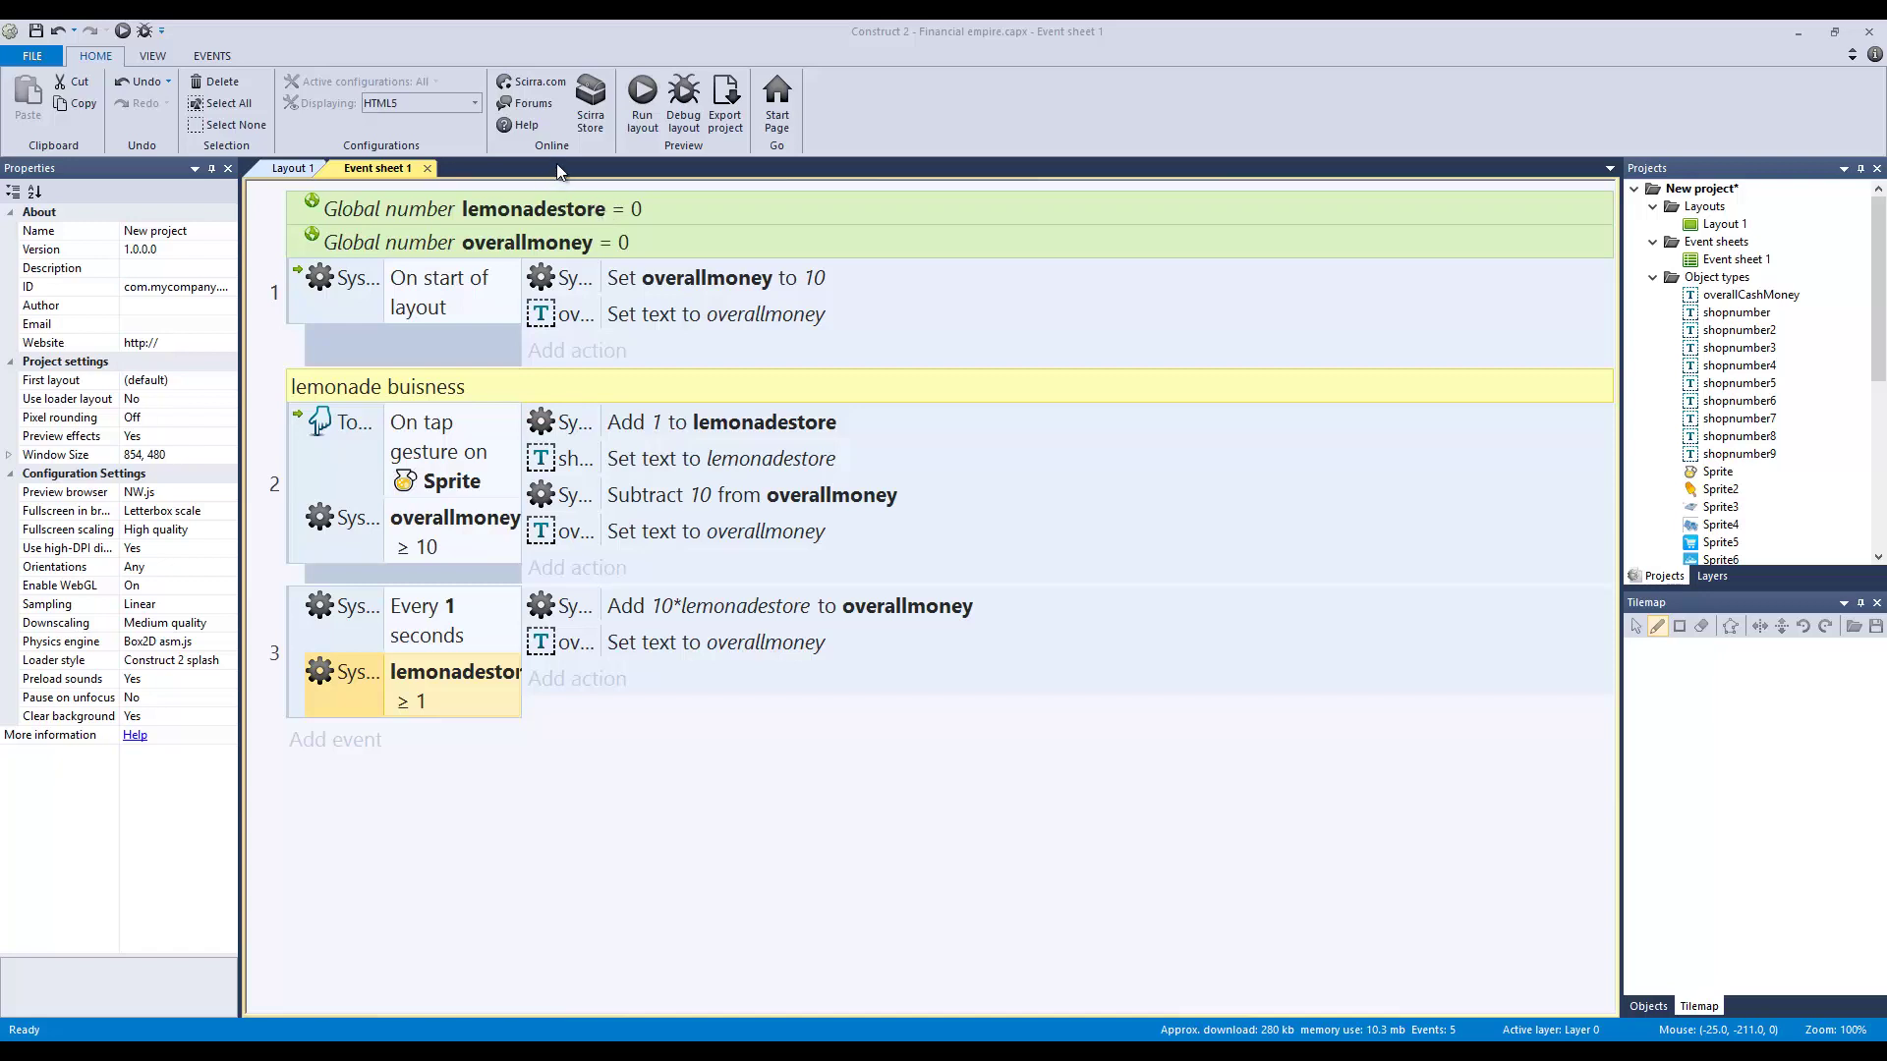
# - Switch to Layout 1 to view the business icons and their text labels
pyautogui.click(284, 173)
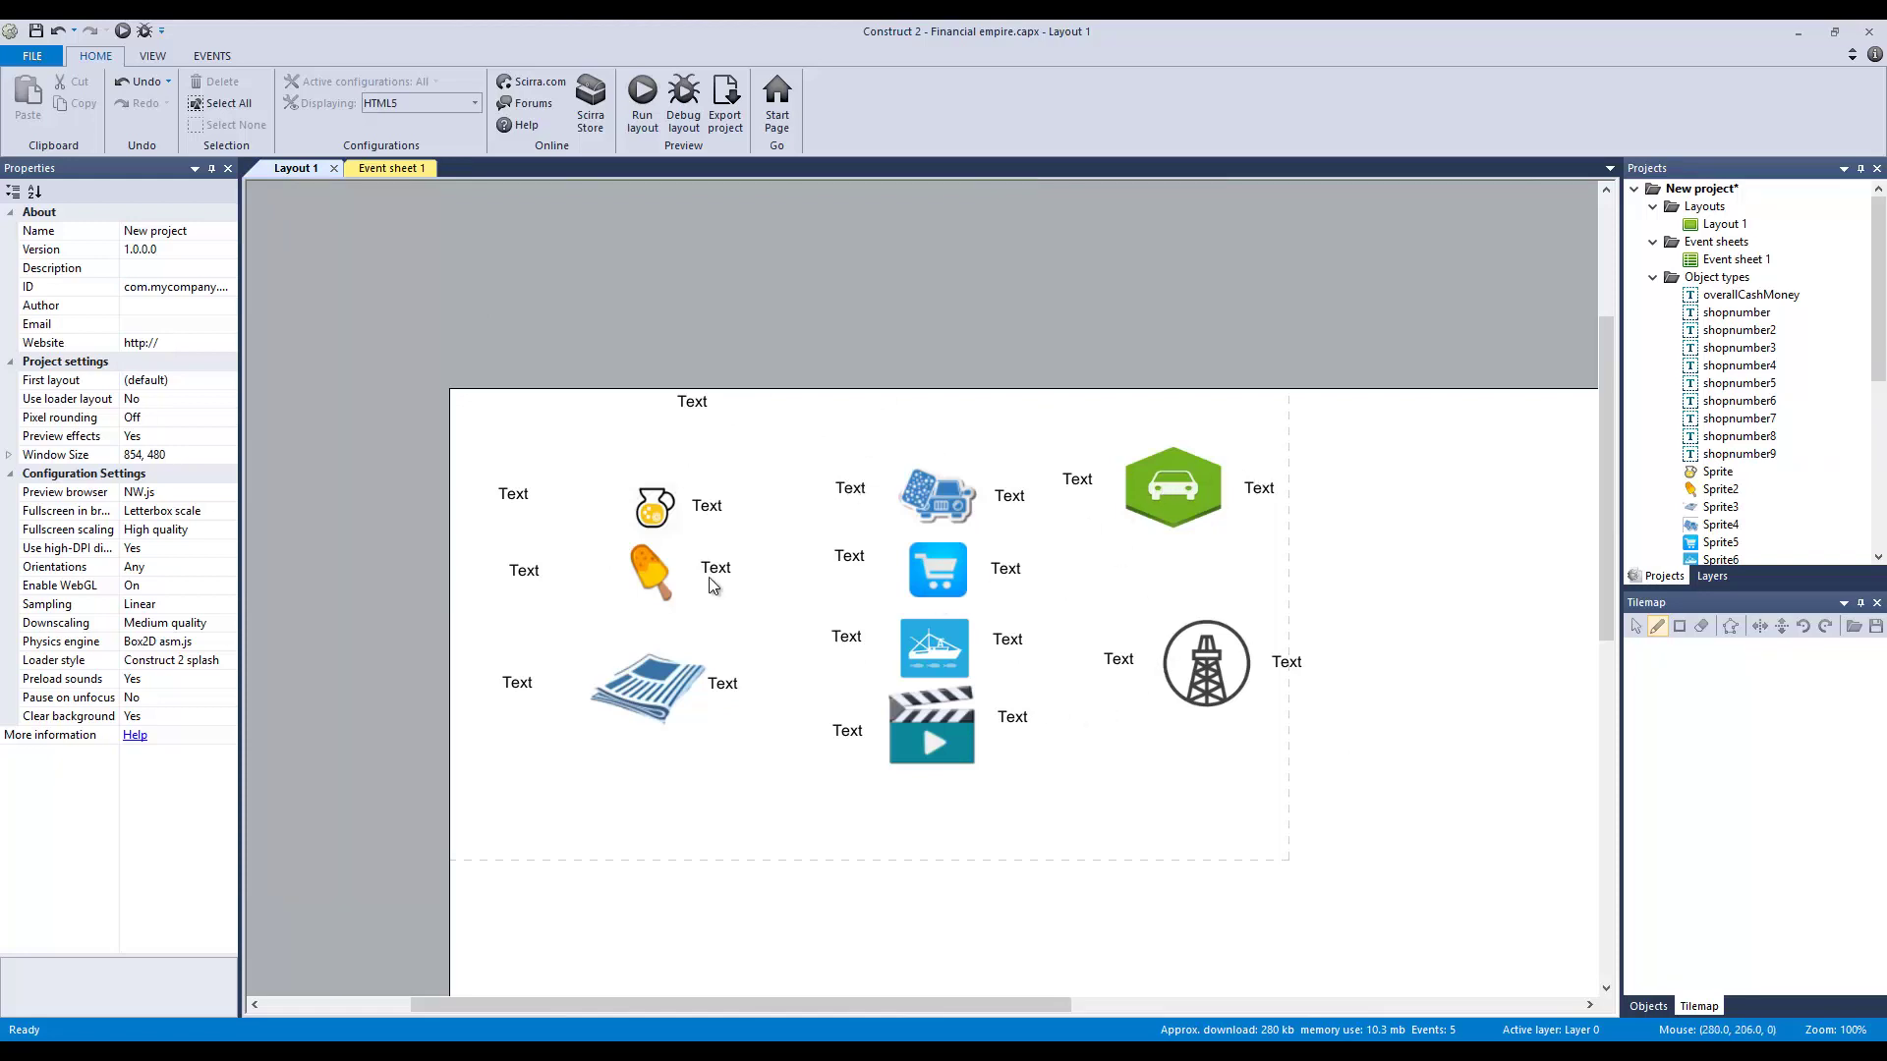
pyautogui.click(514, 502)
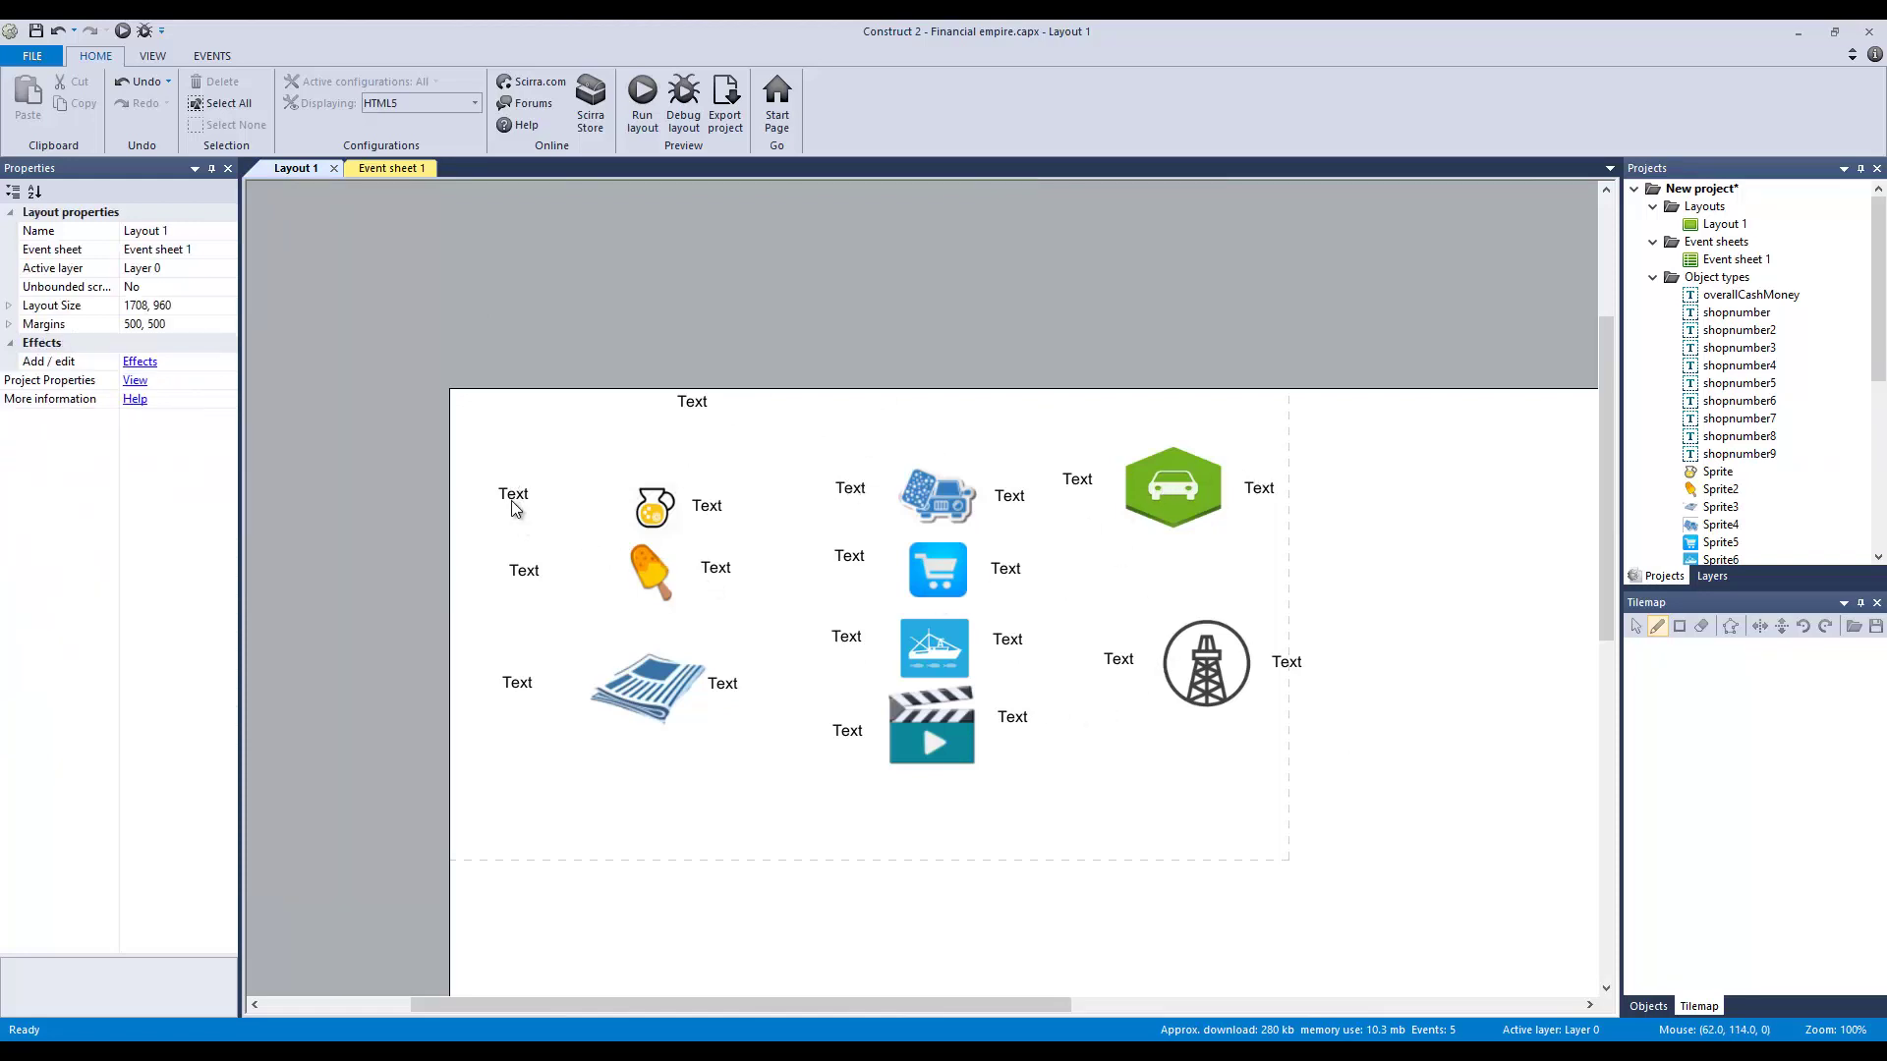
pyautogui.click(525, 572)
pyautogui.click(519, 686)
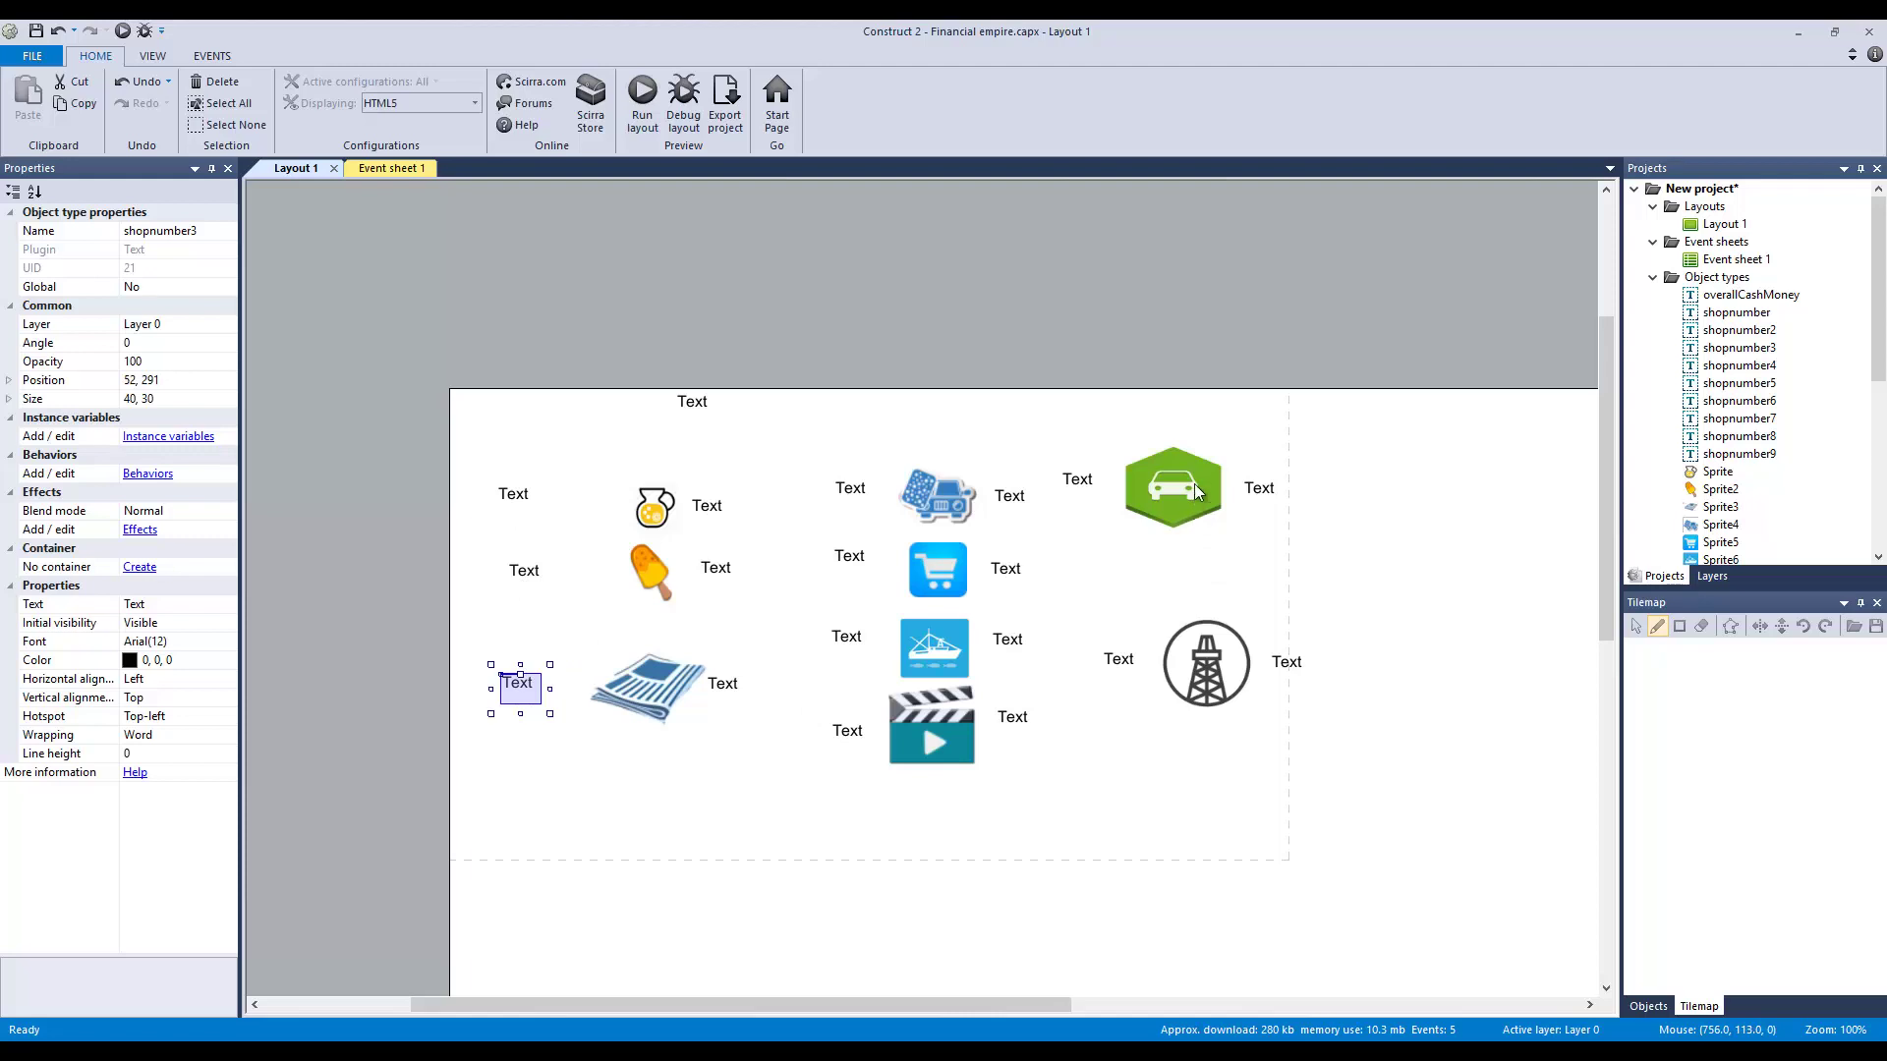
pyautogui.click(508, 536)
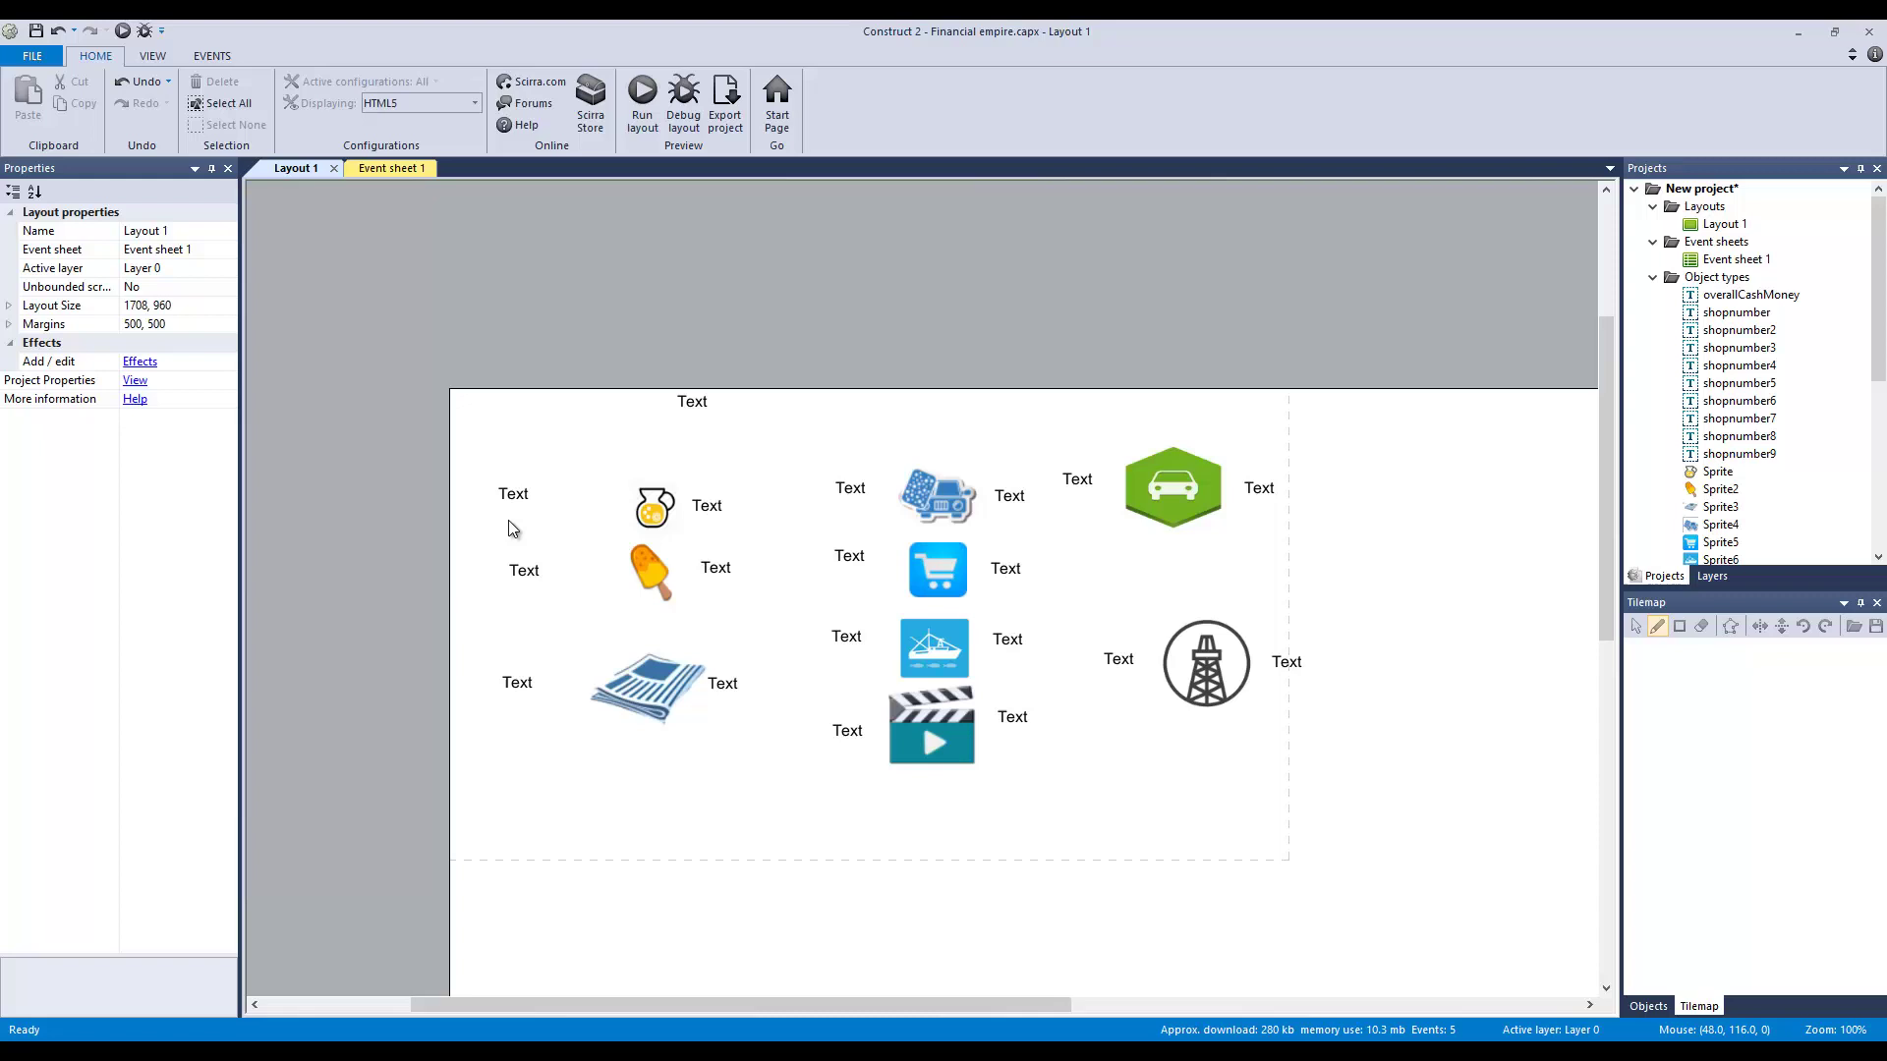
pyautogui.click(512, 494)
pyautogui.click(523, 571)
pyautogui.click(519, 683)
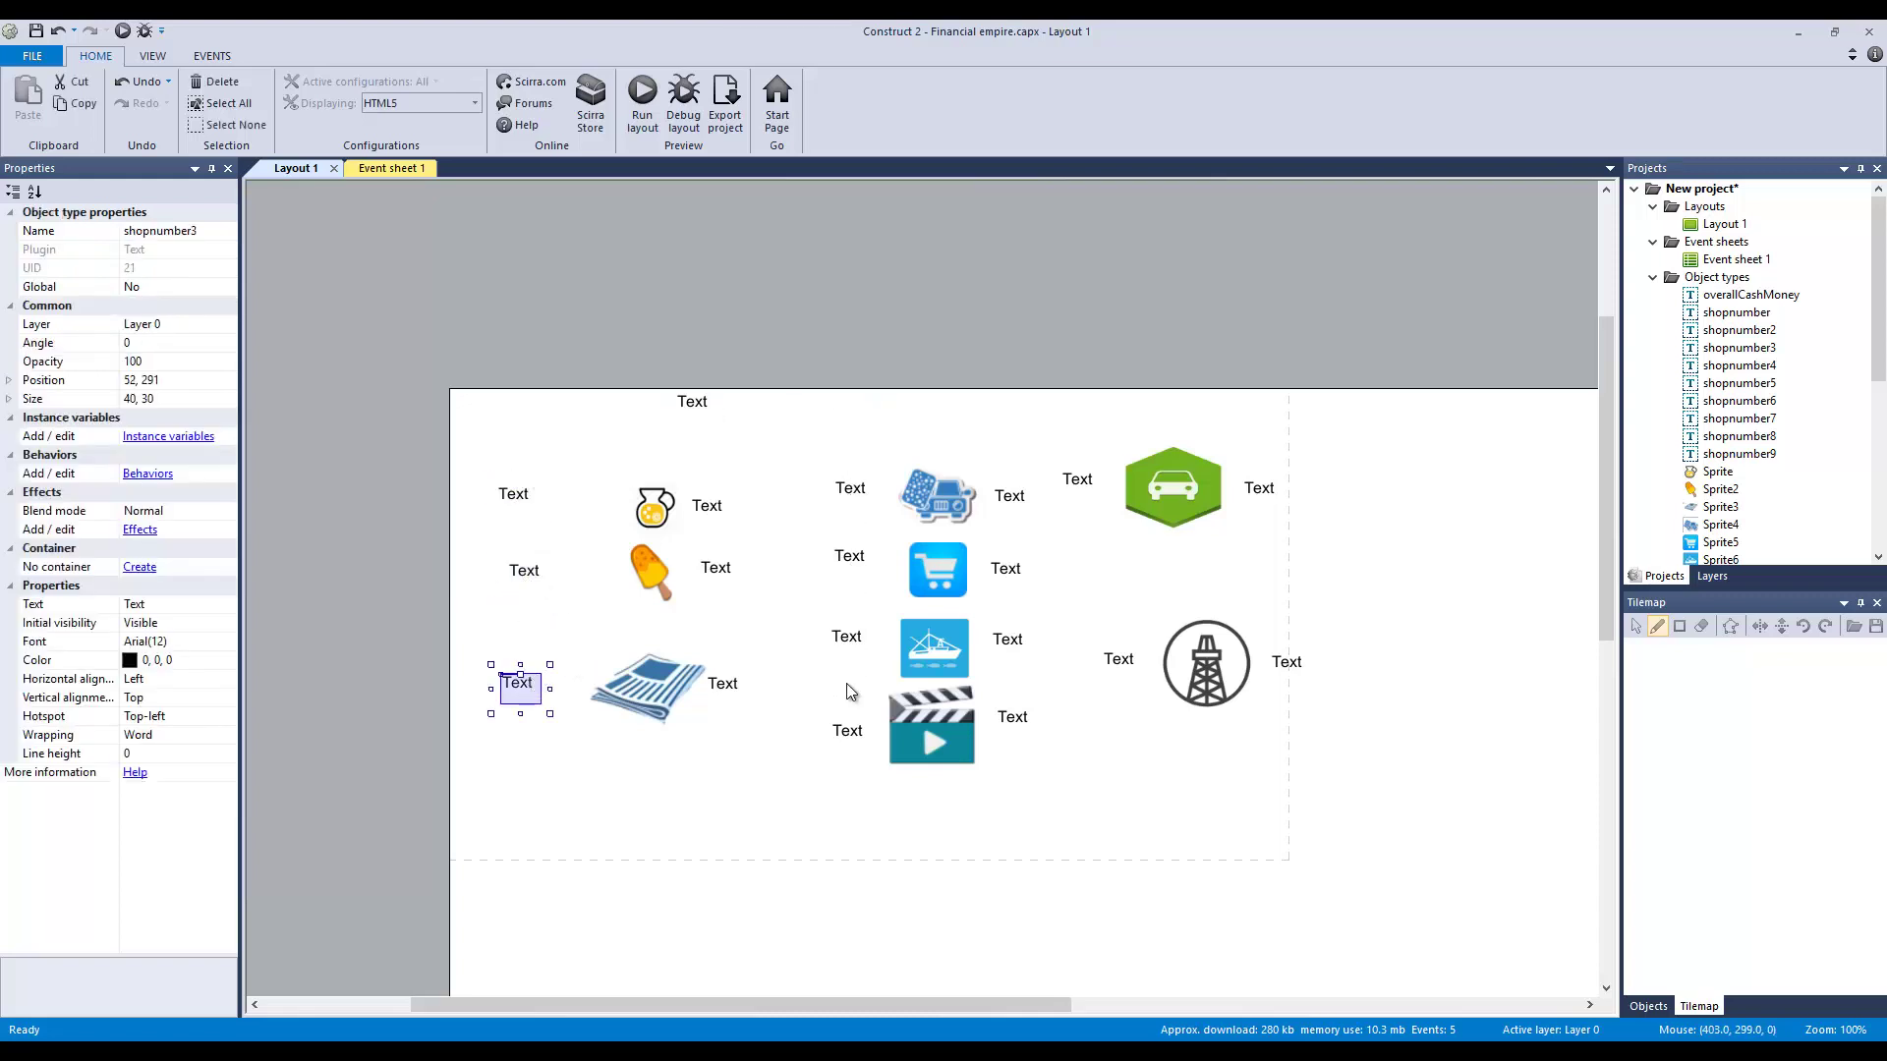
pyautogui.click(513, 493)
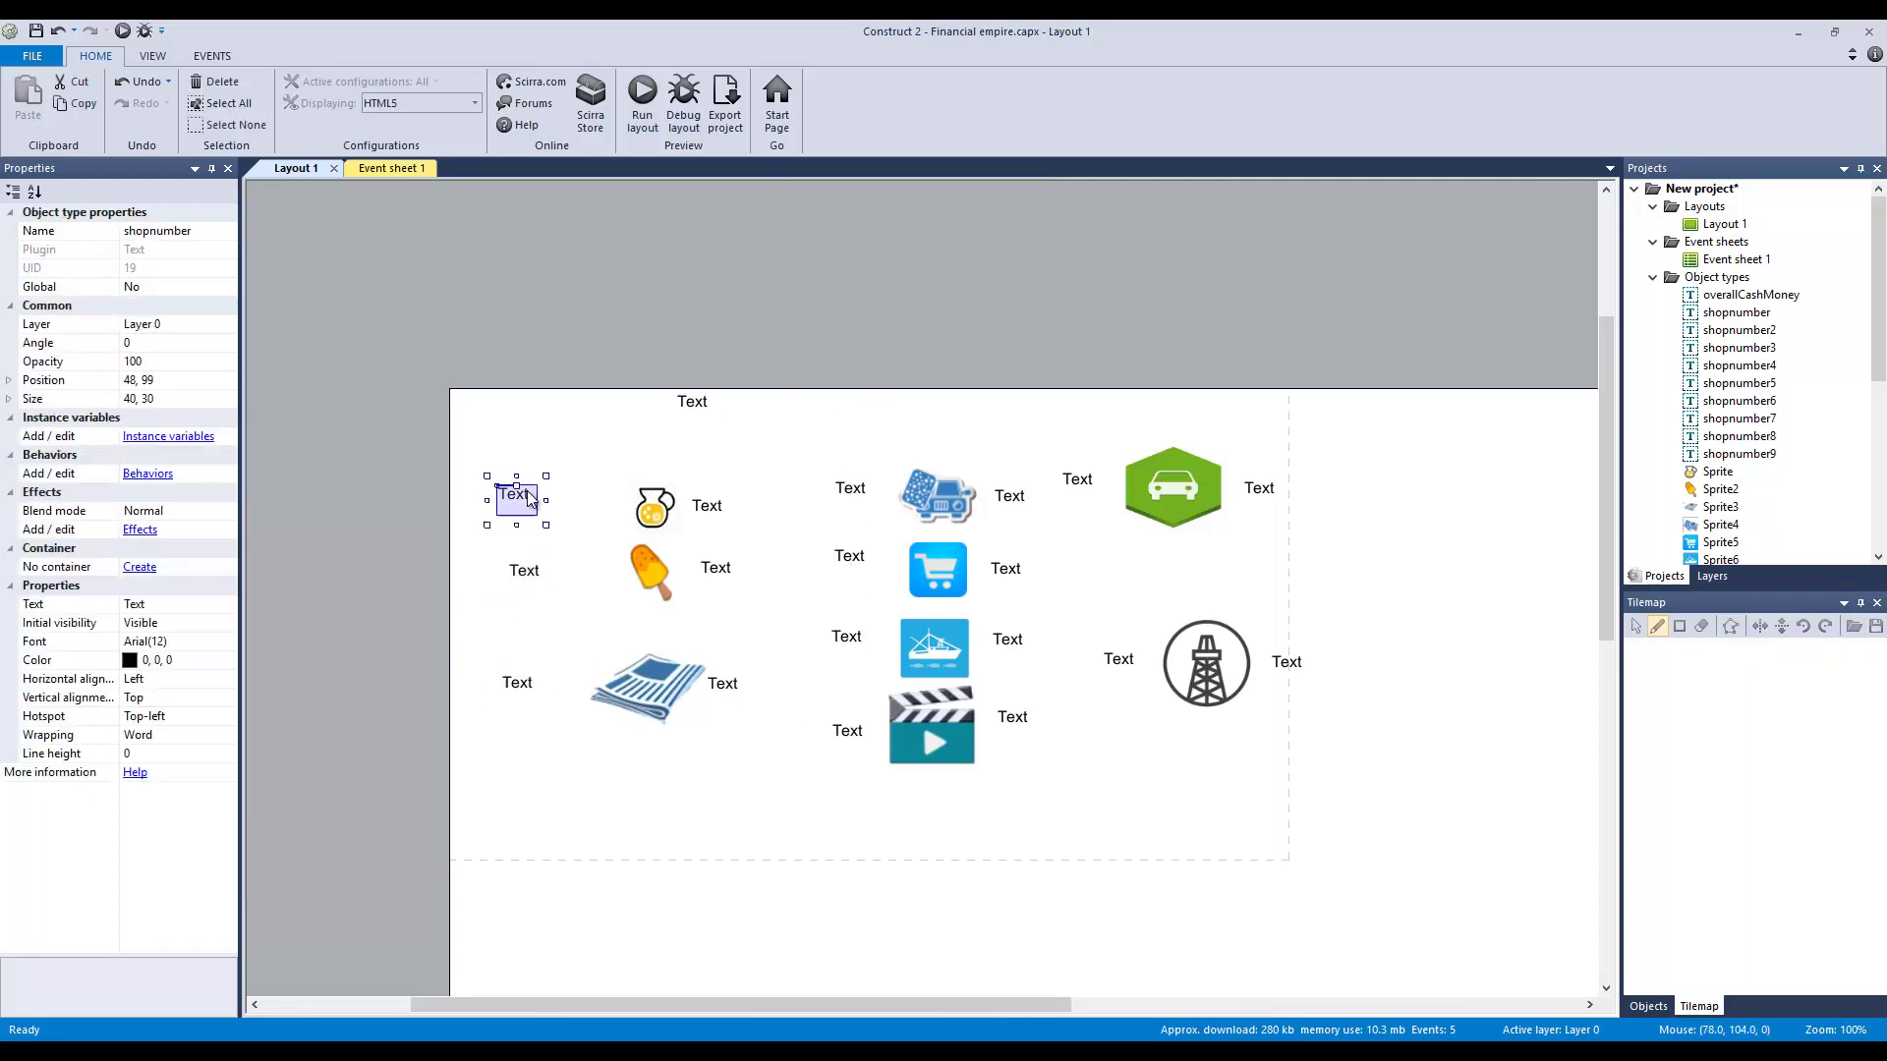
pyautogui.click(850, 492)
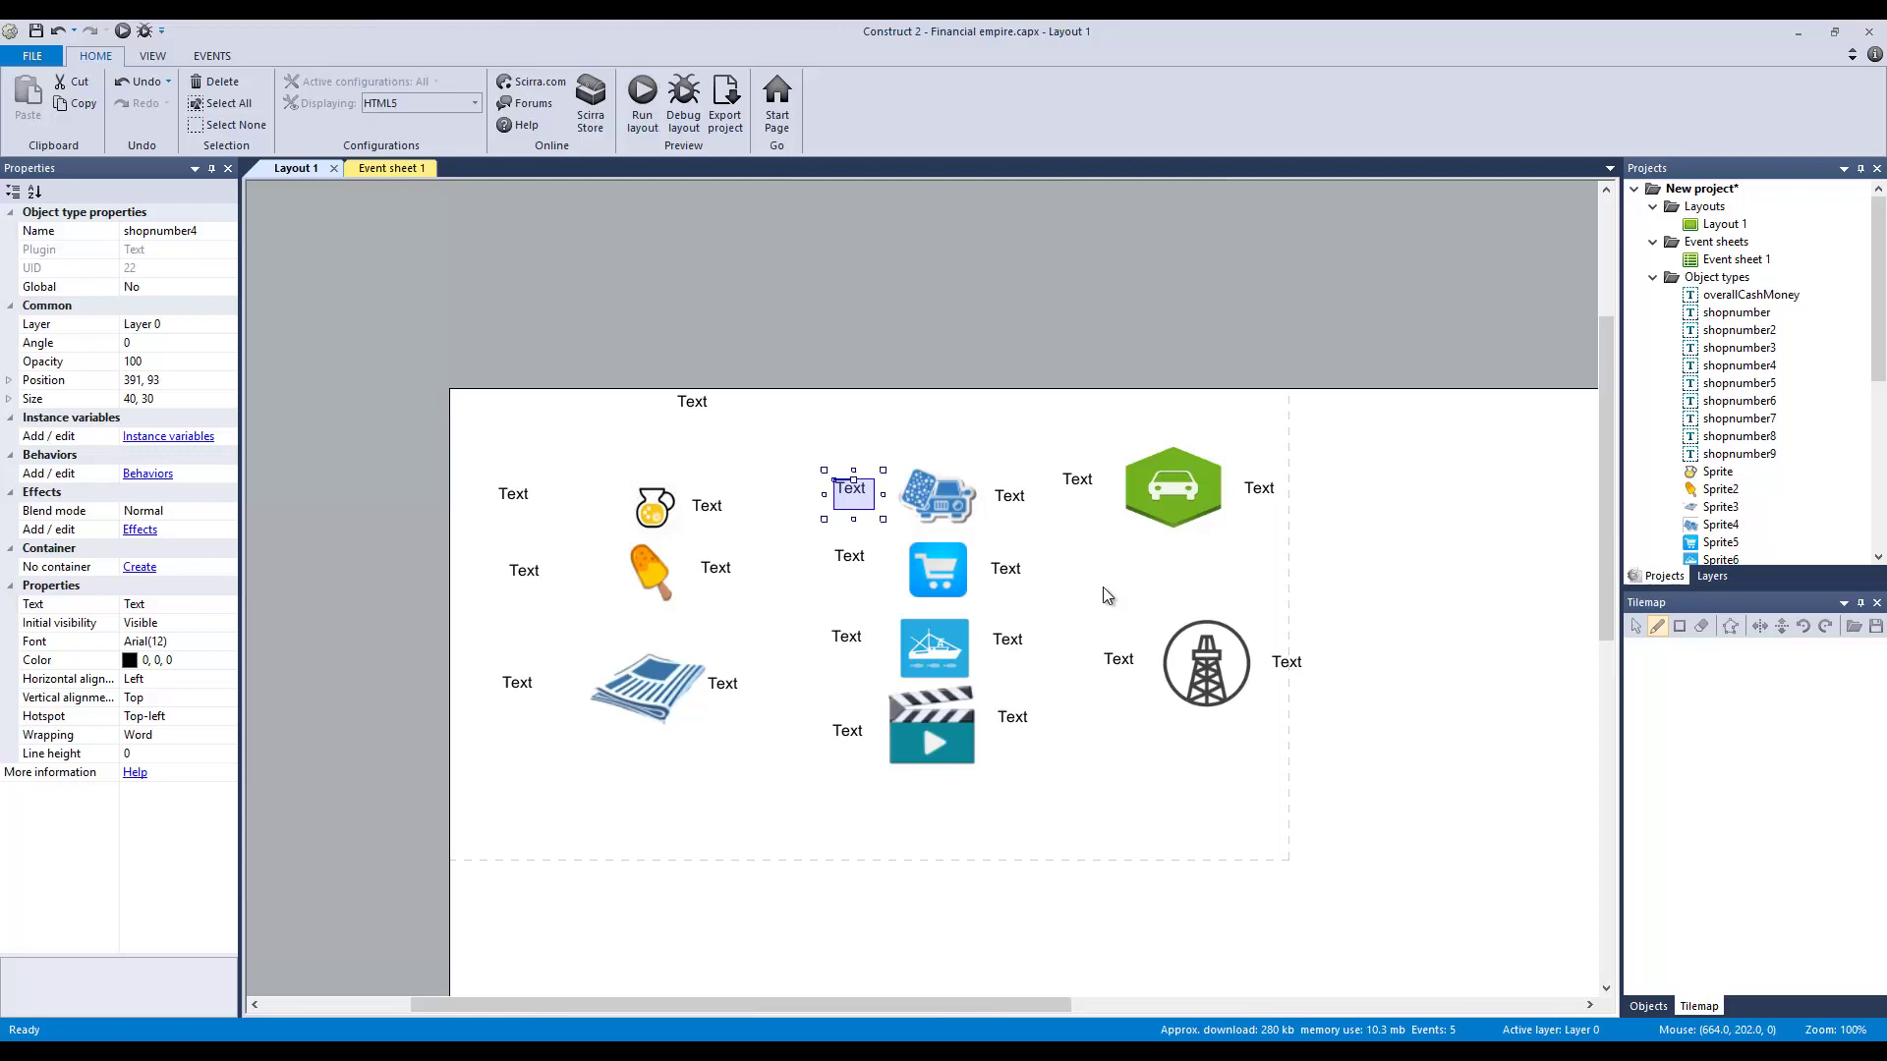
pyautogui.click(1221, 660)
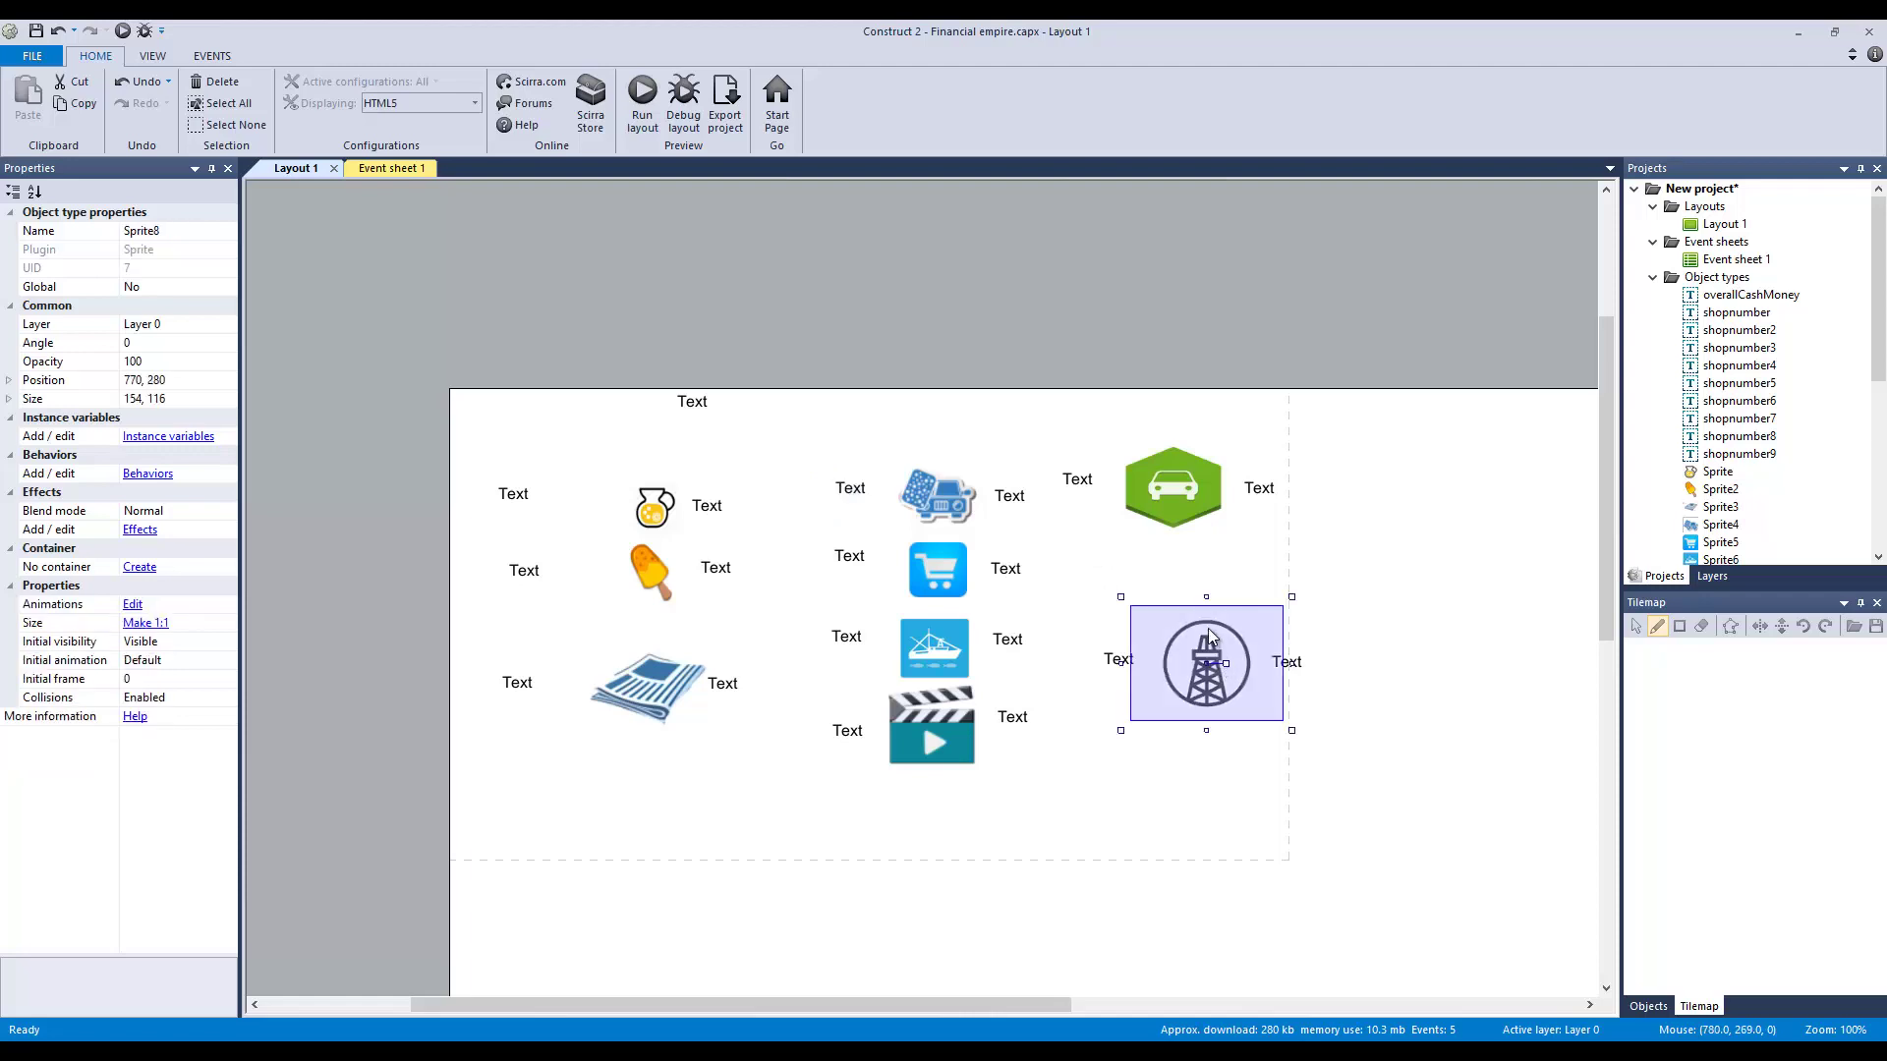
pyautogui.click(1192, 513)
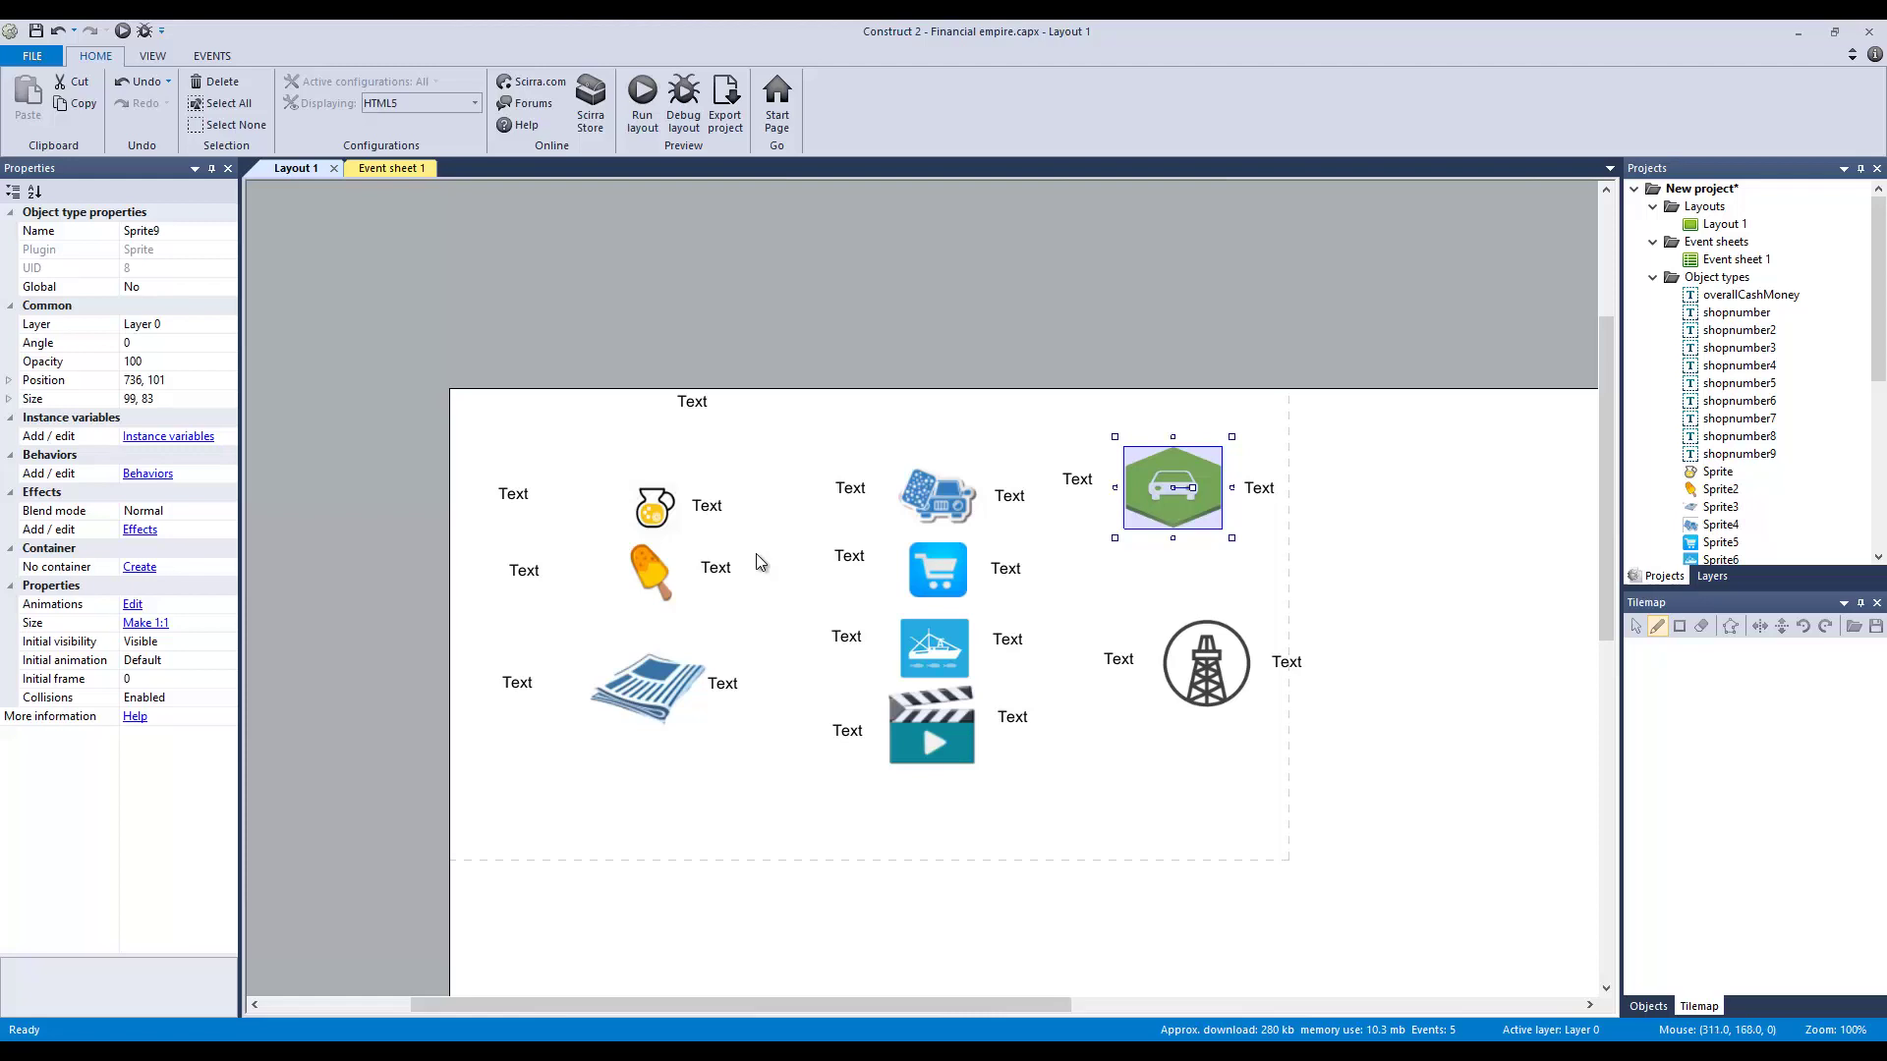
# - Inspect the overallCashMoney text and lemonade jug sprite, then return to Event sheet 1
pyautogui.click(687, 387)
pyautogui.click(691, 402)
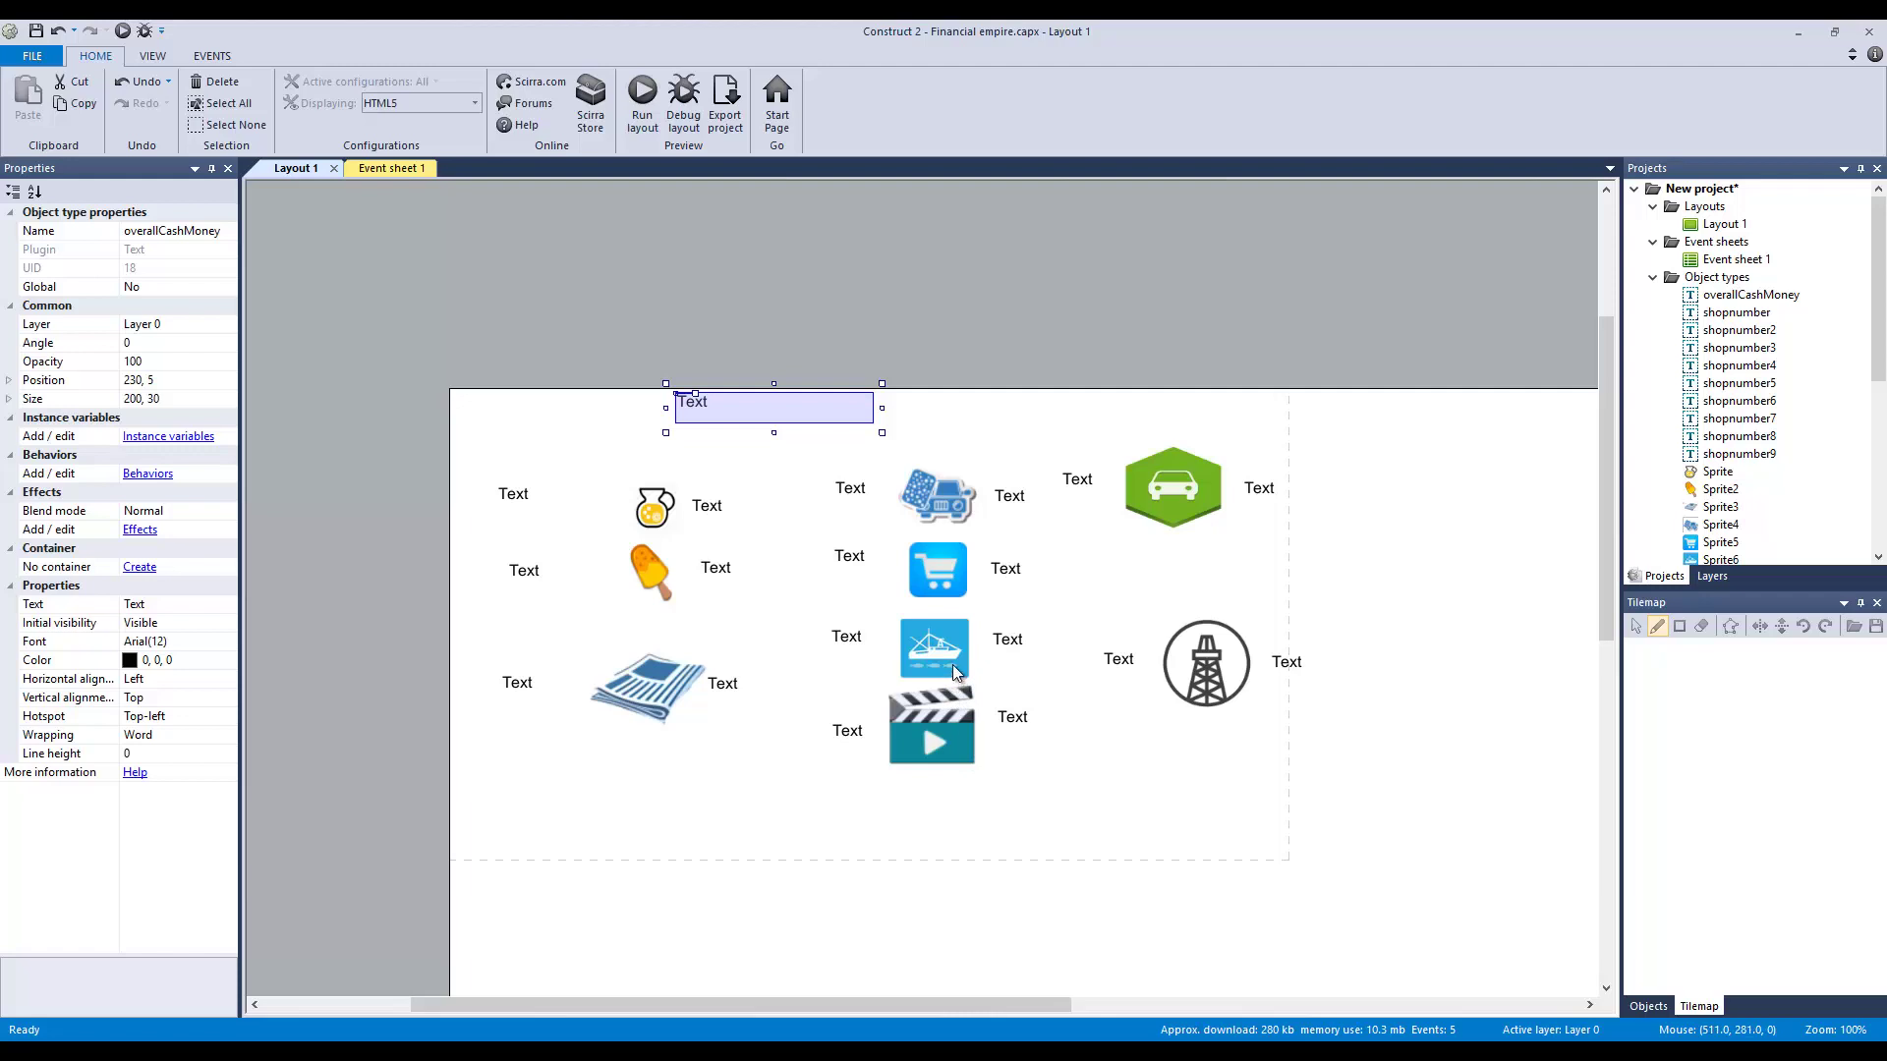
pyautogui.click(662, 508)
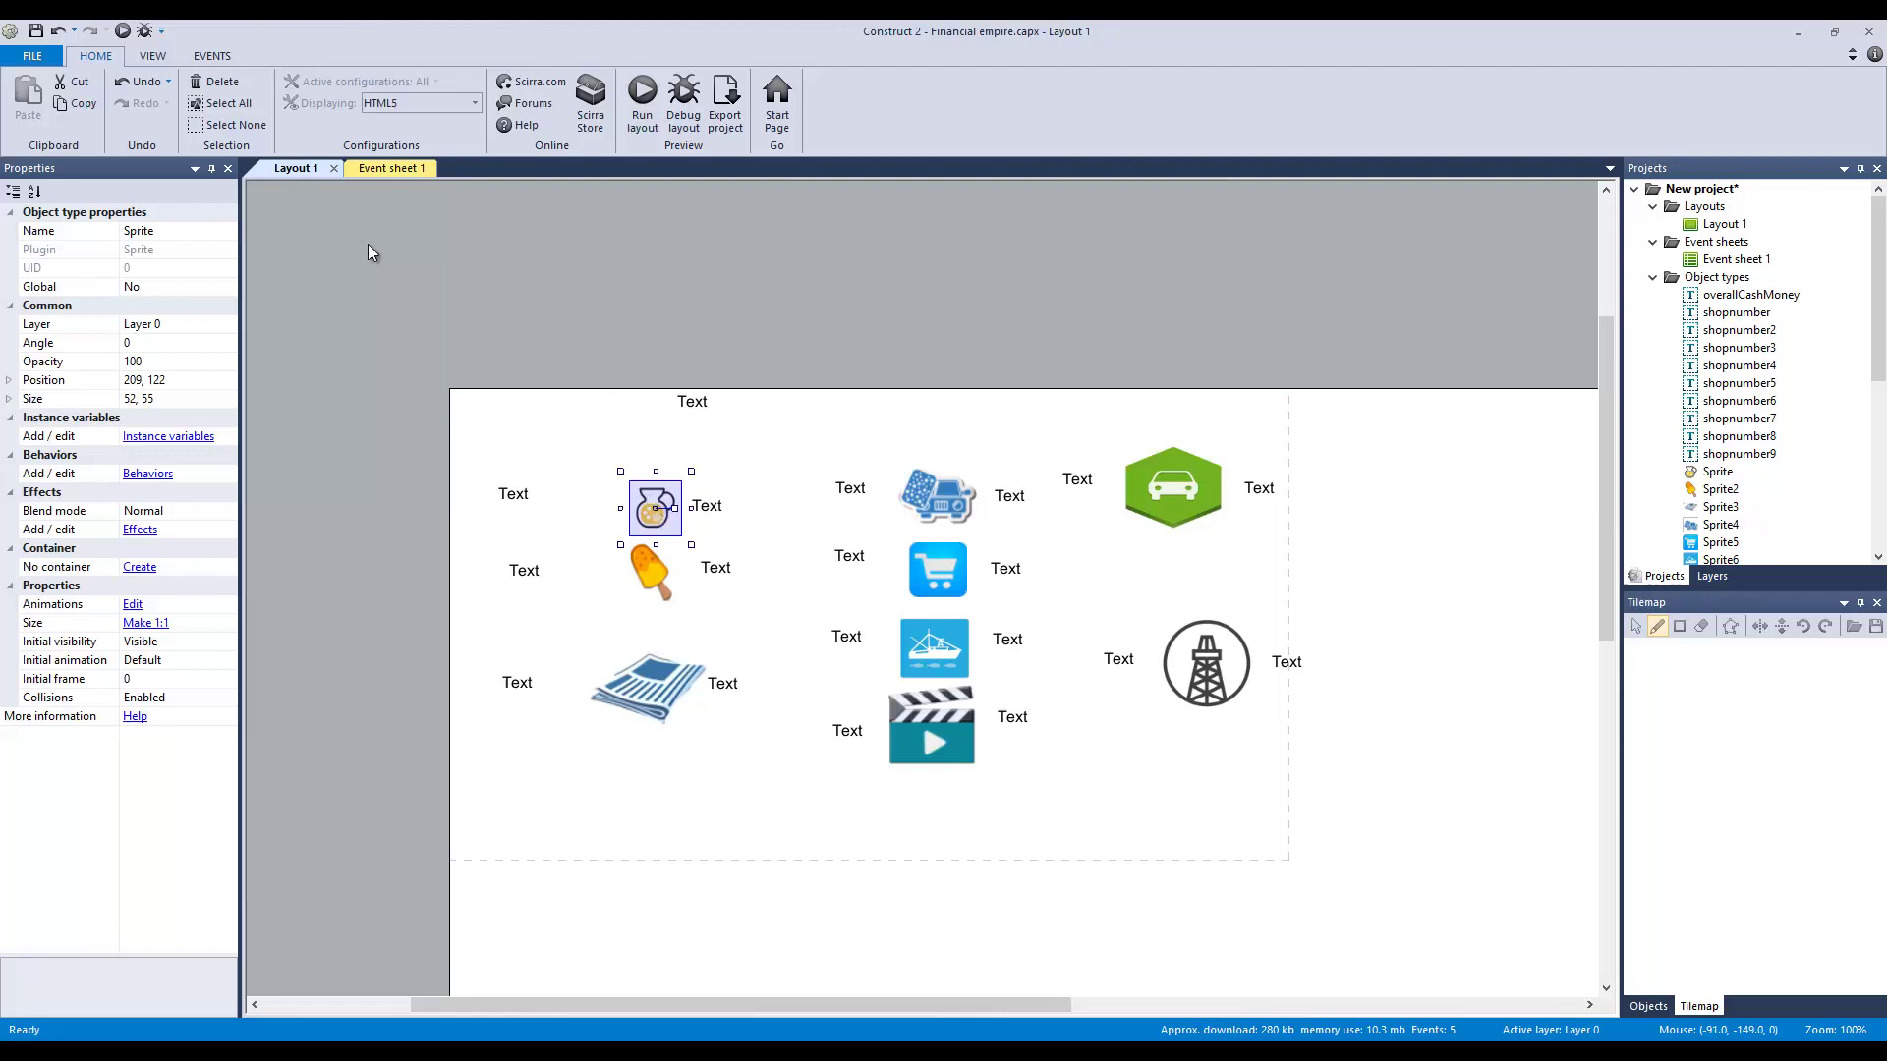
pyautogui.click(390, 166)
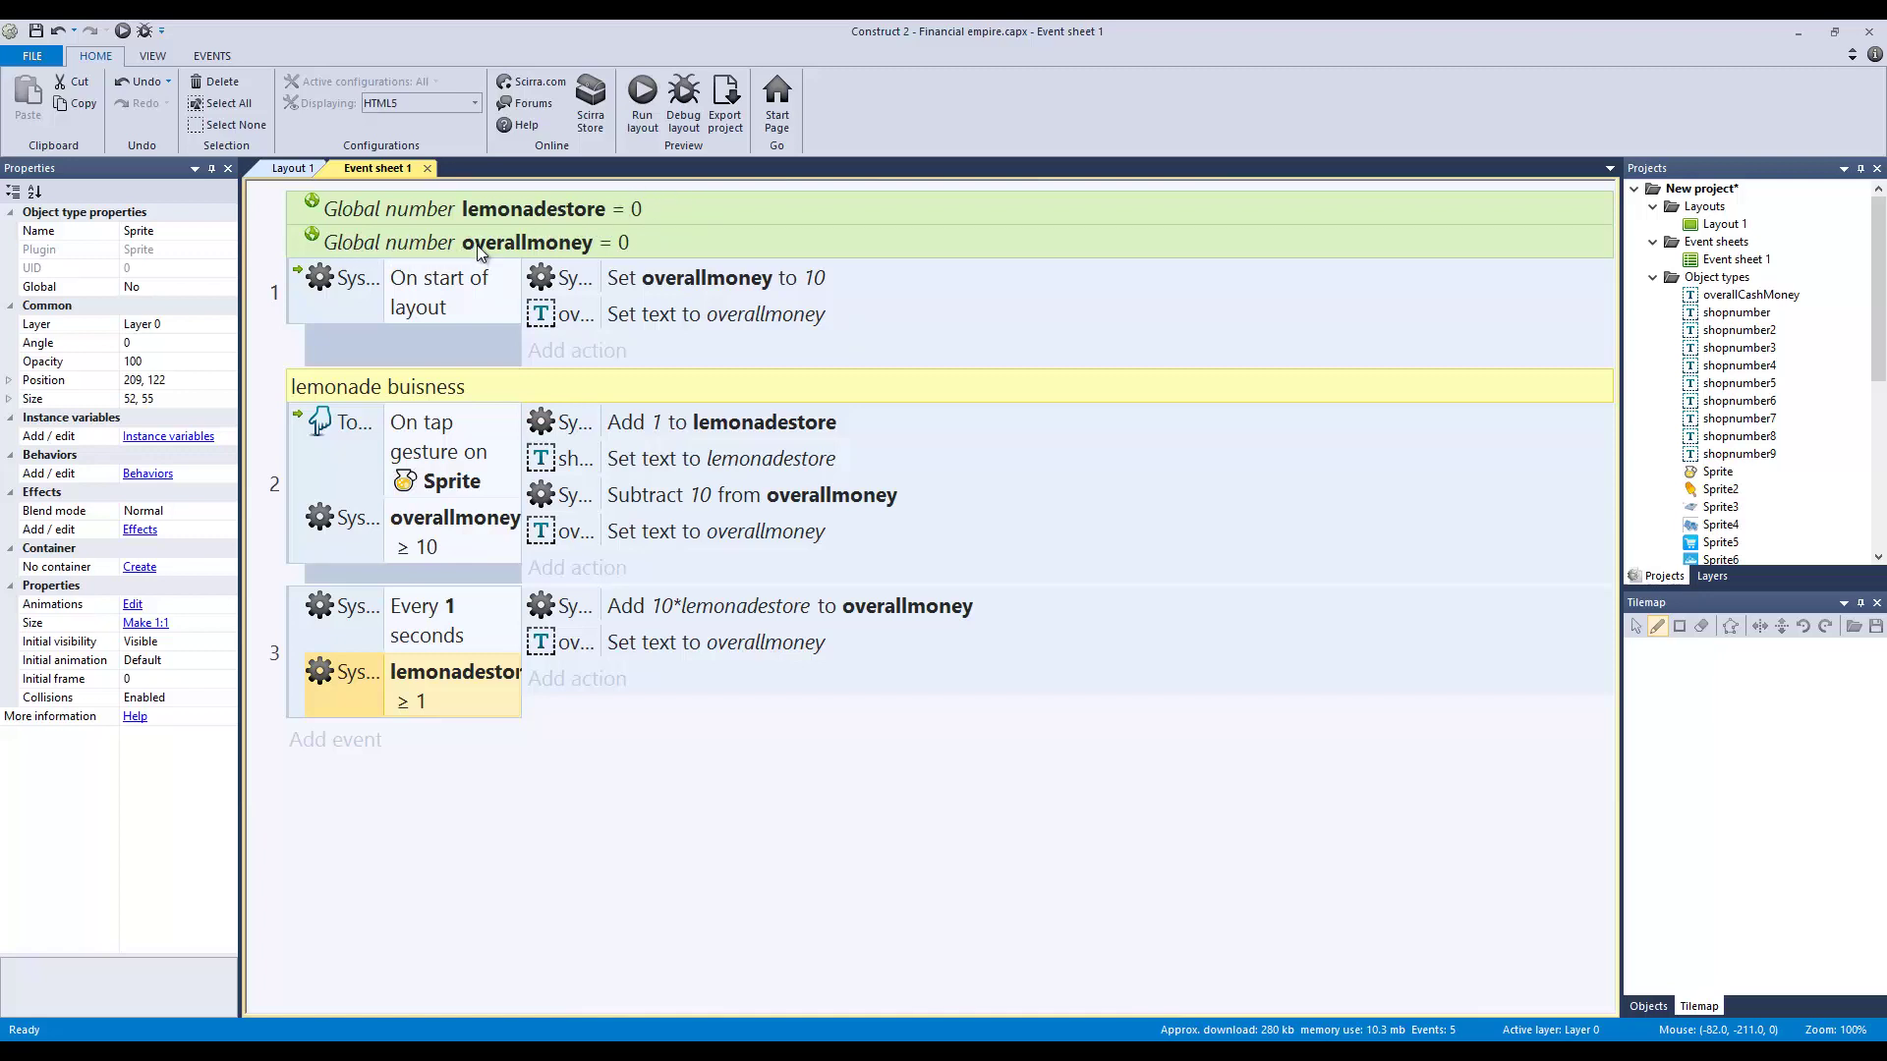
pyautogui.click(545, 243)
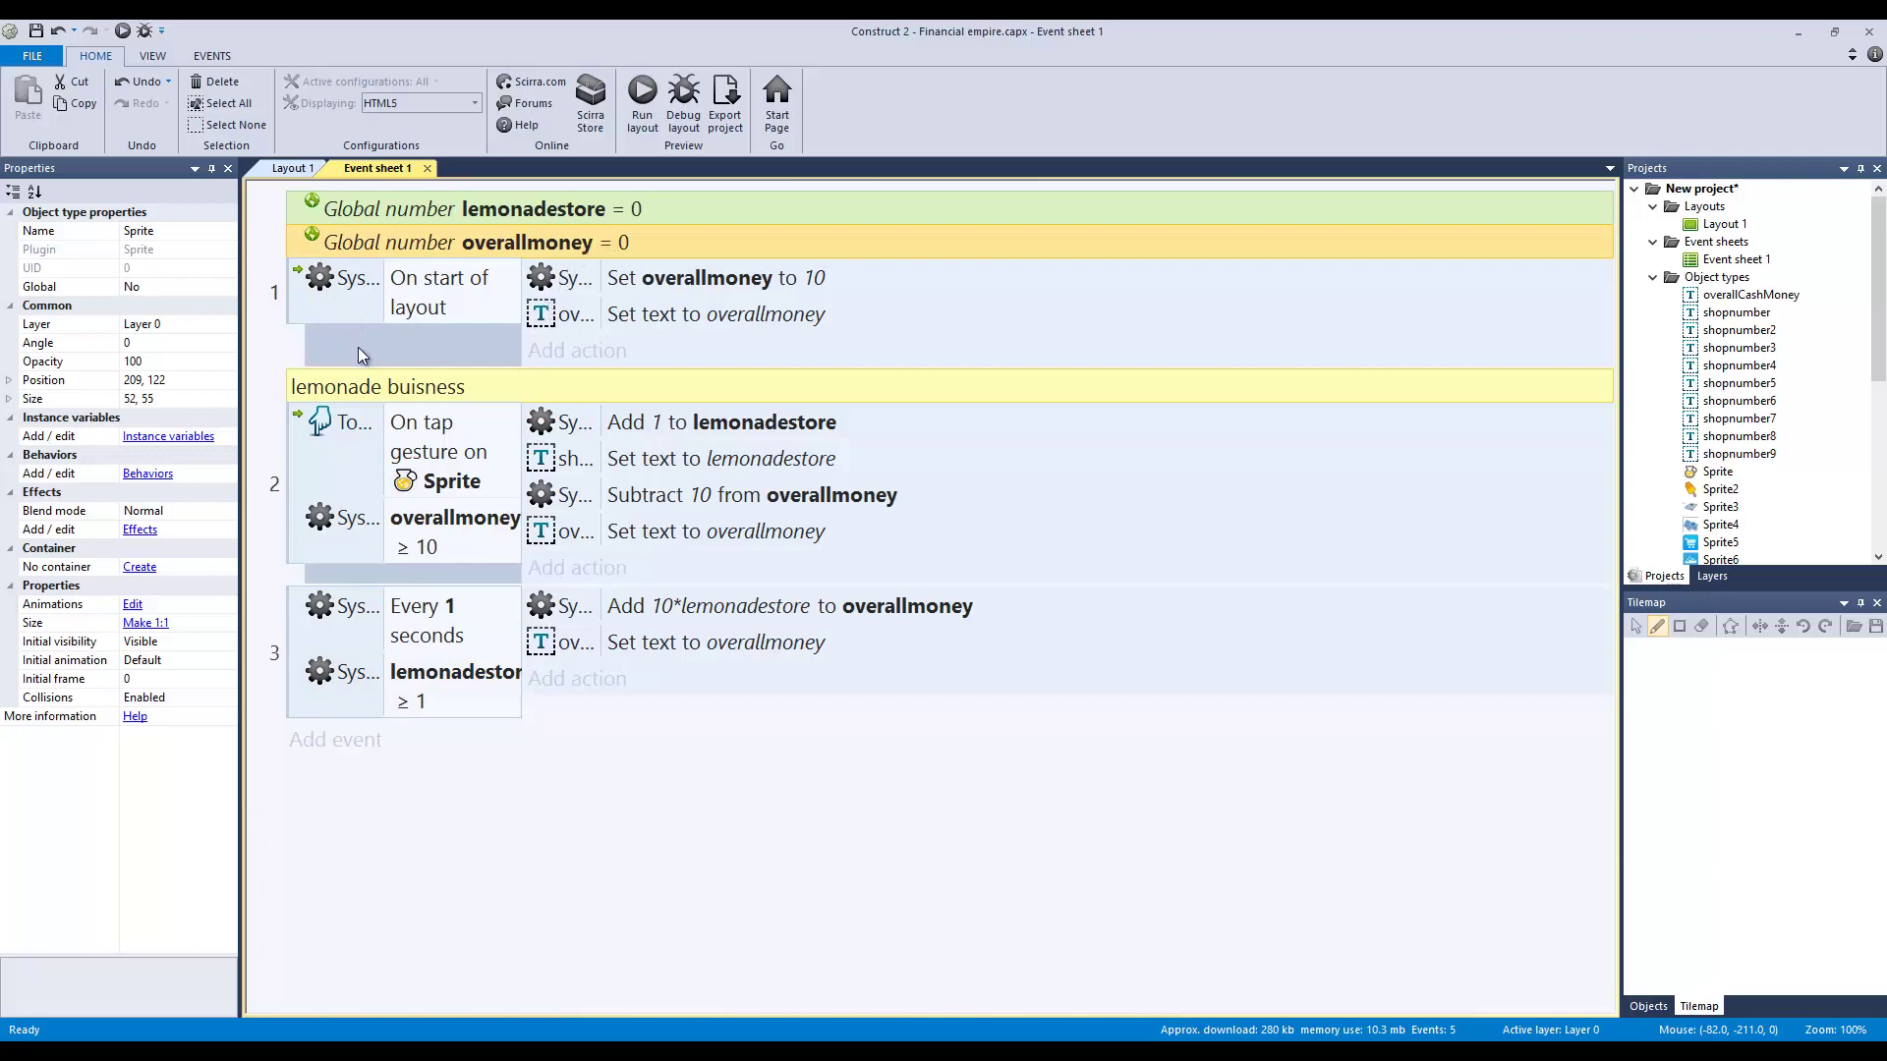
pyautogui.click(297, 290)
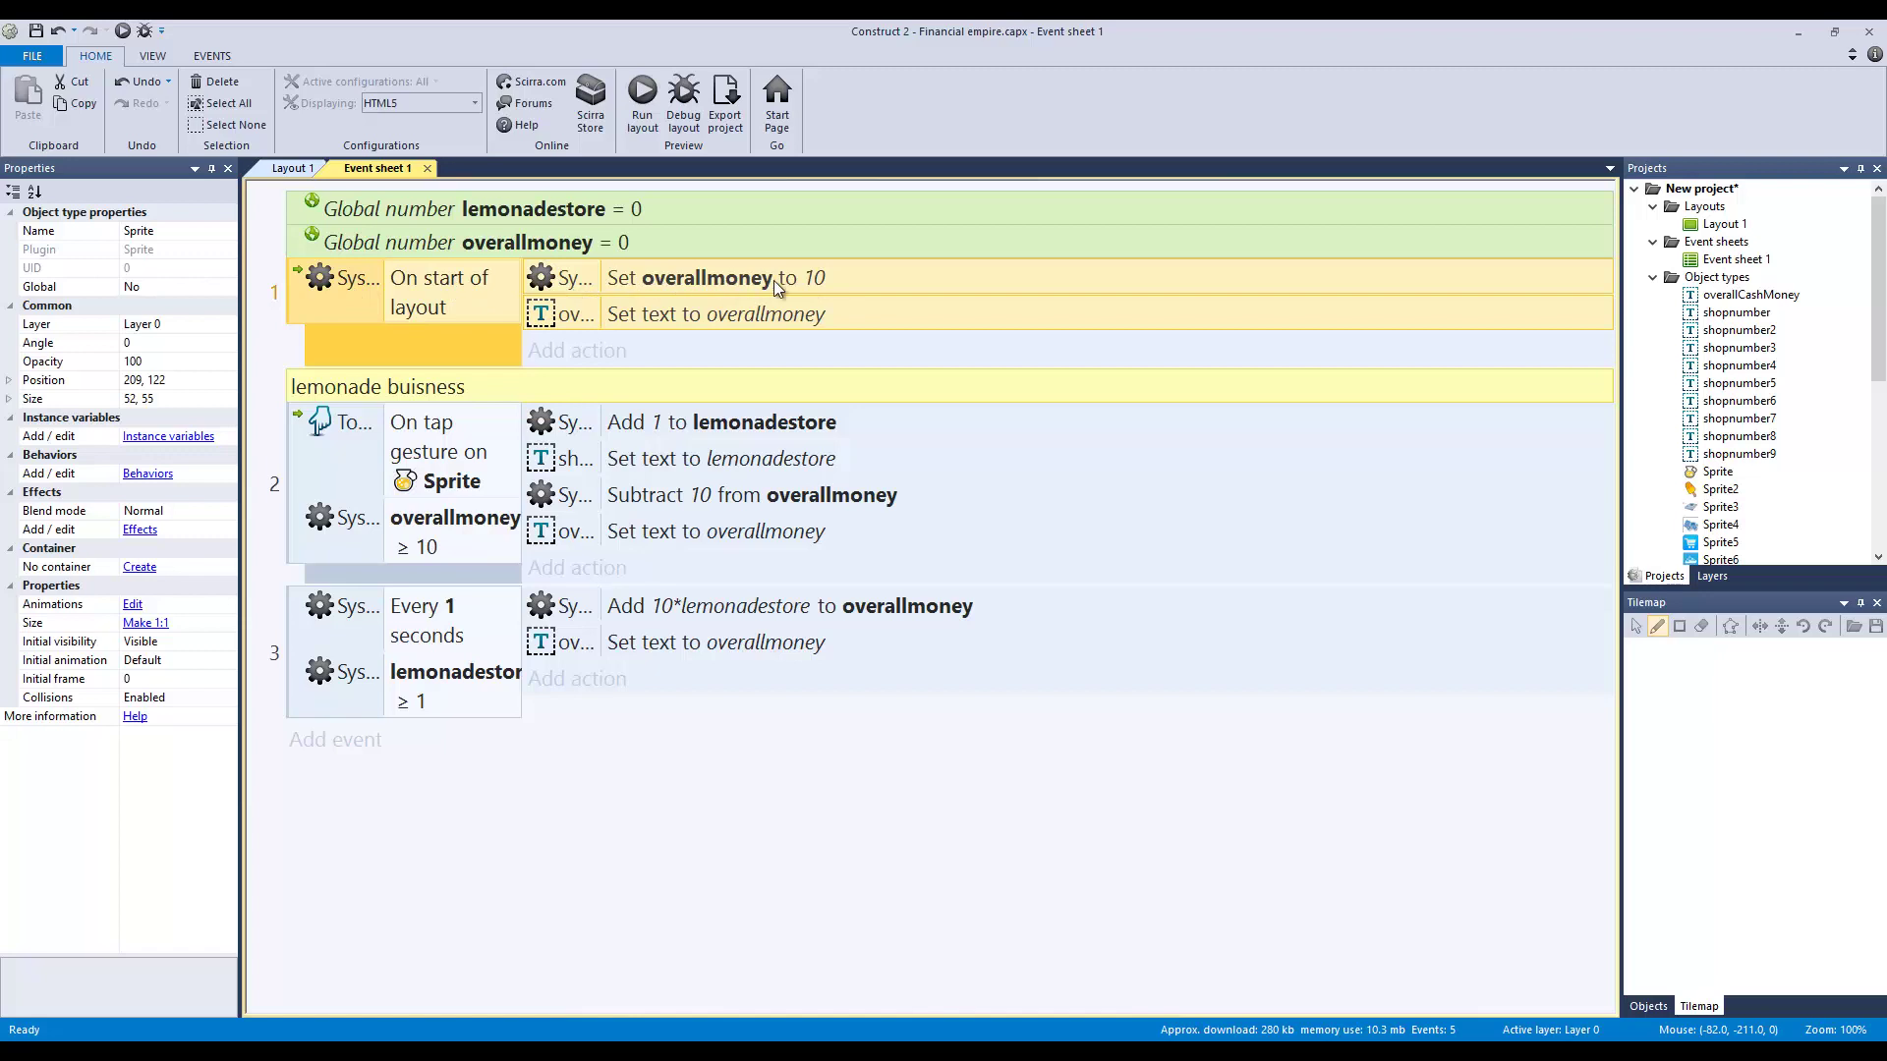
pyautogui.click(846, 280)
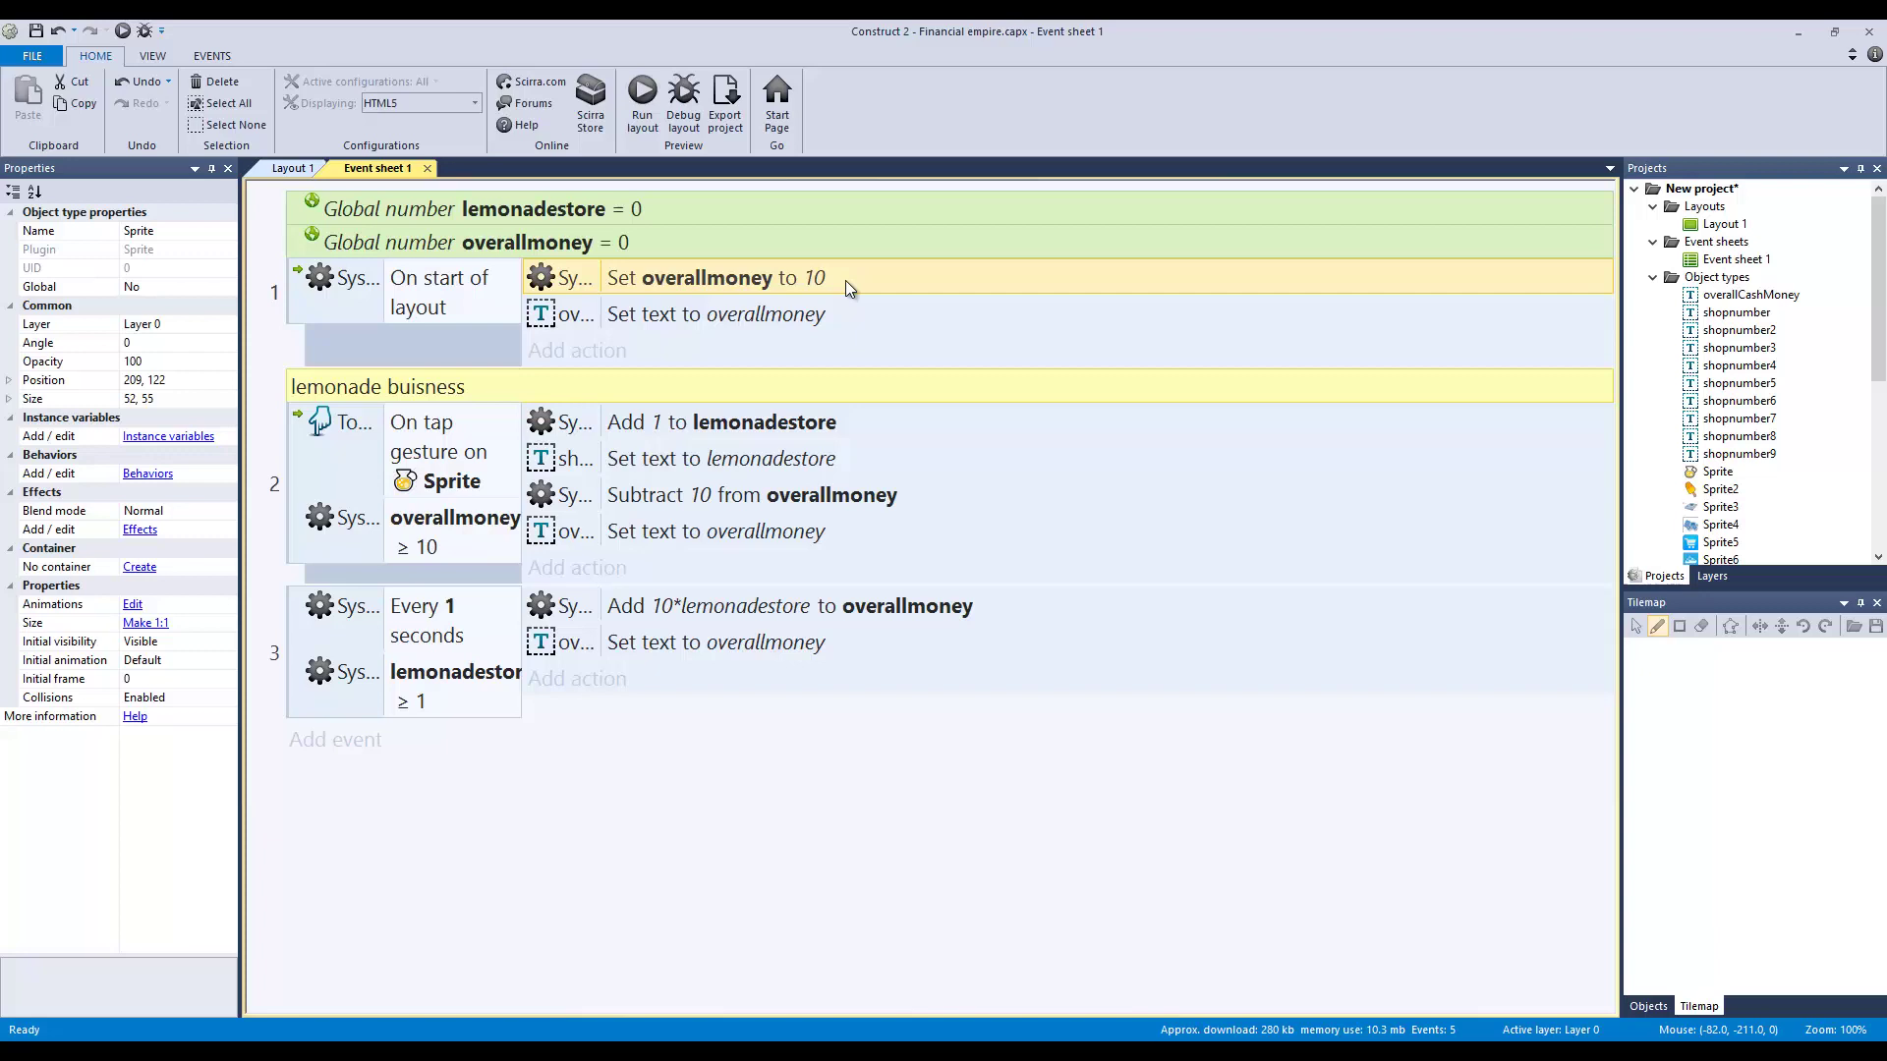
pyautogui.click(609, 315)
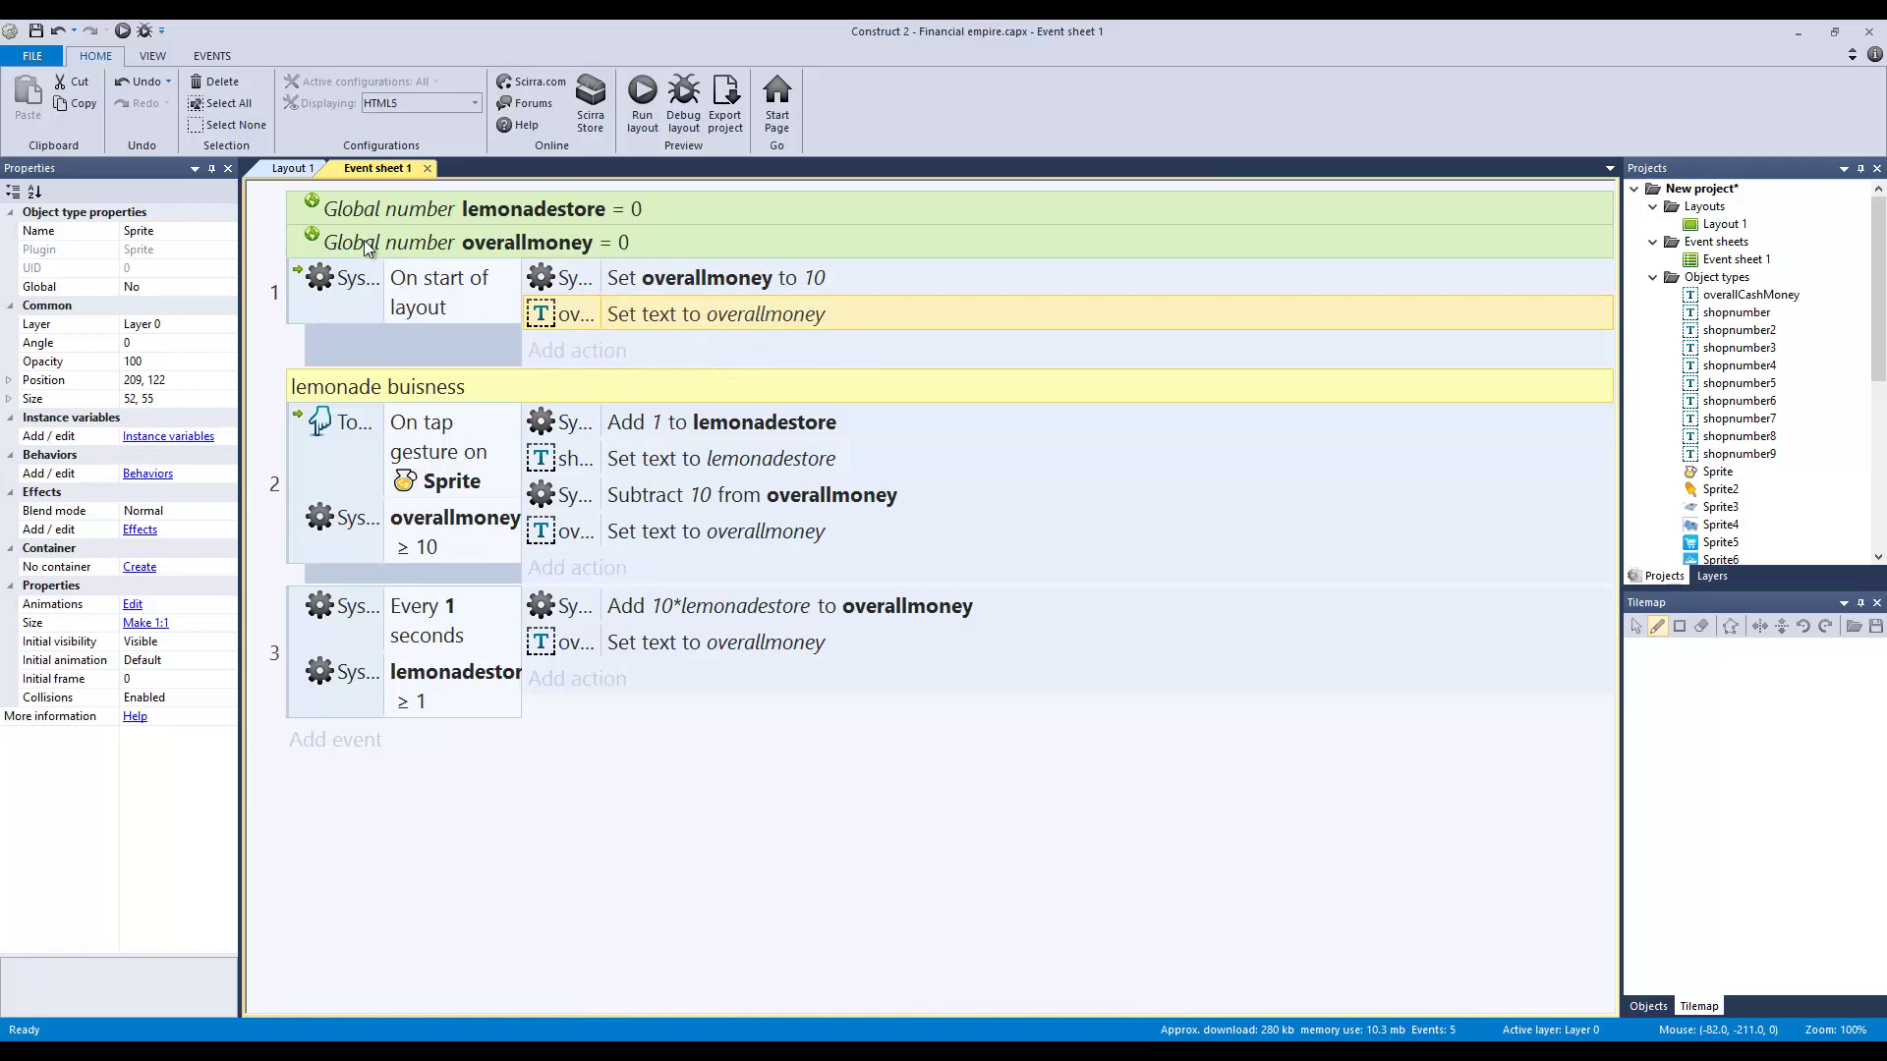
pyautogui.click(297, 174)
pyautogui.click(691, 409)
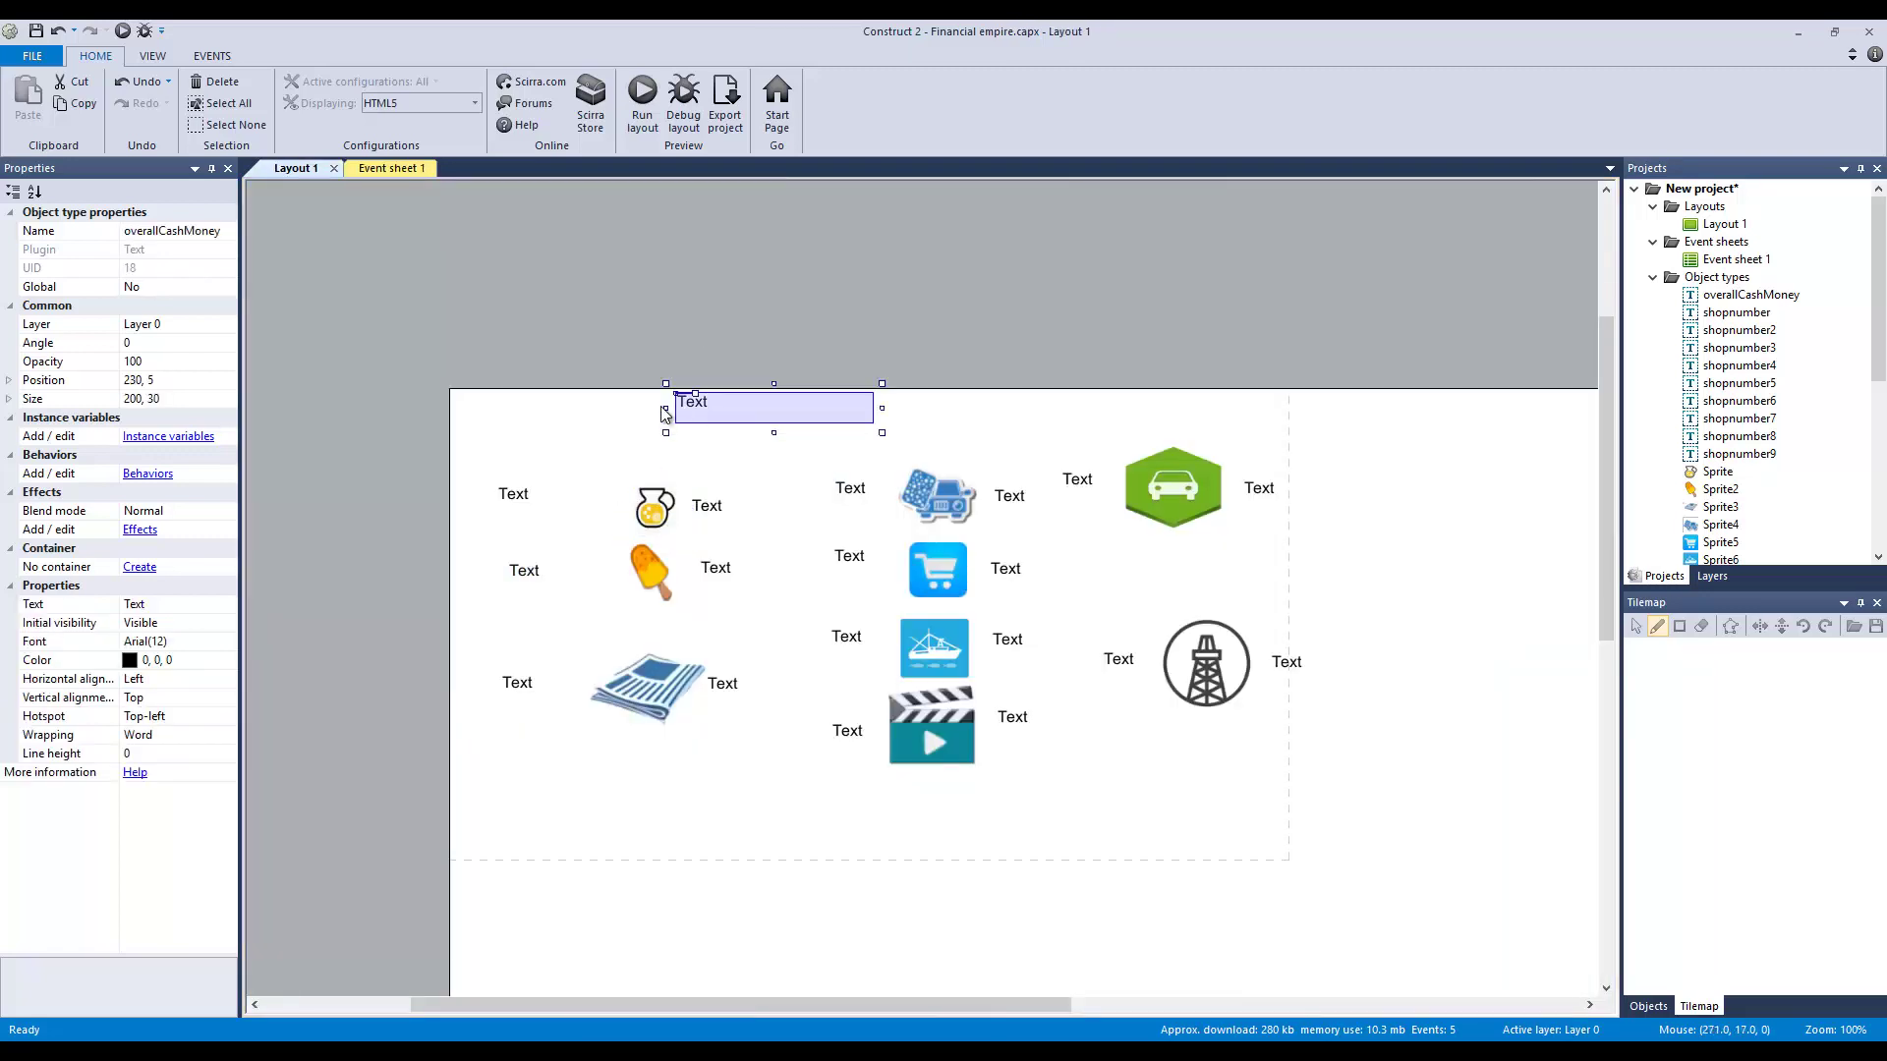
pyautogui.click(390, 166)
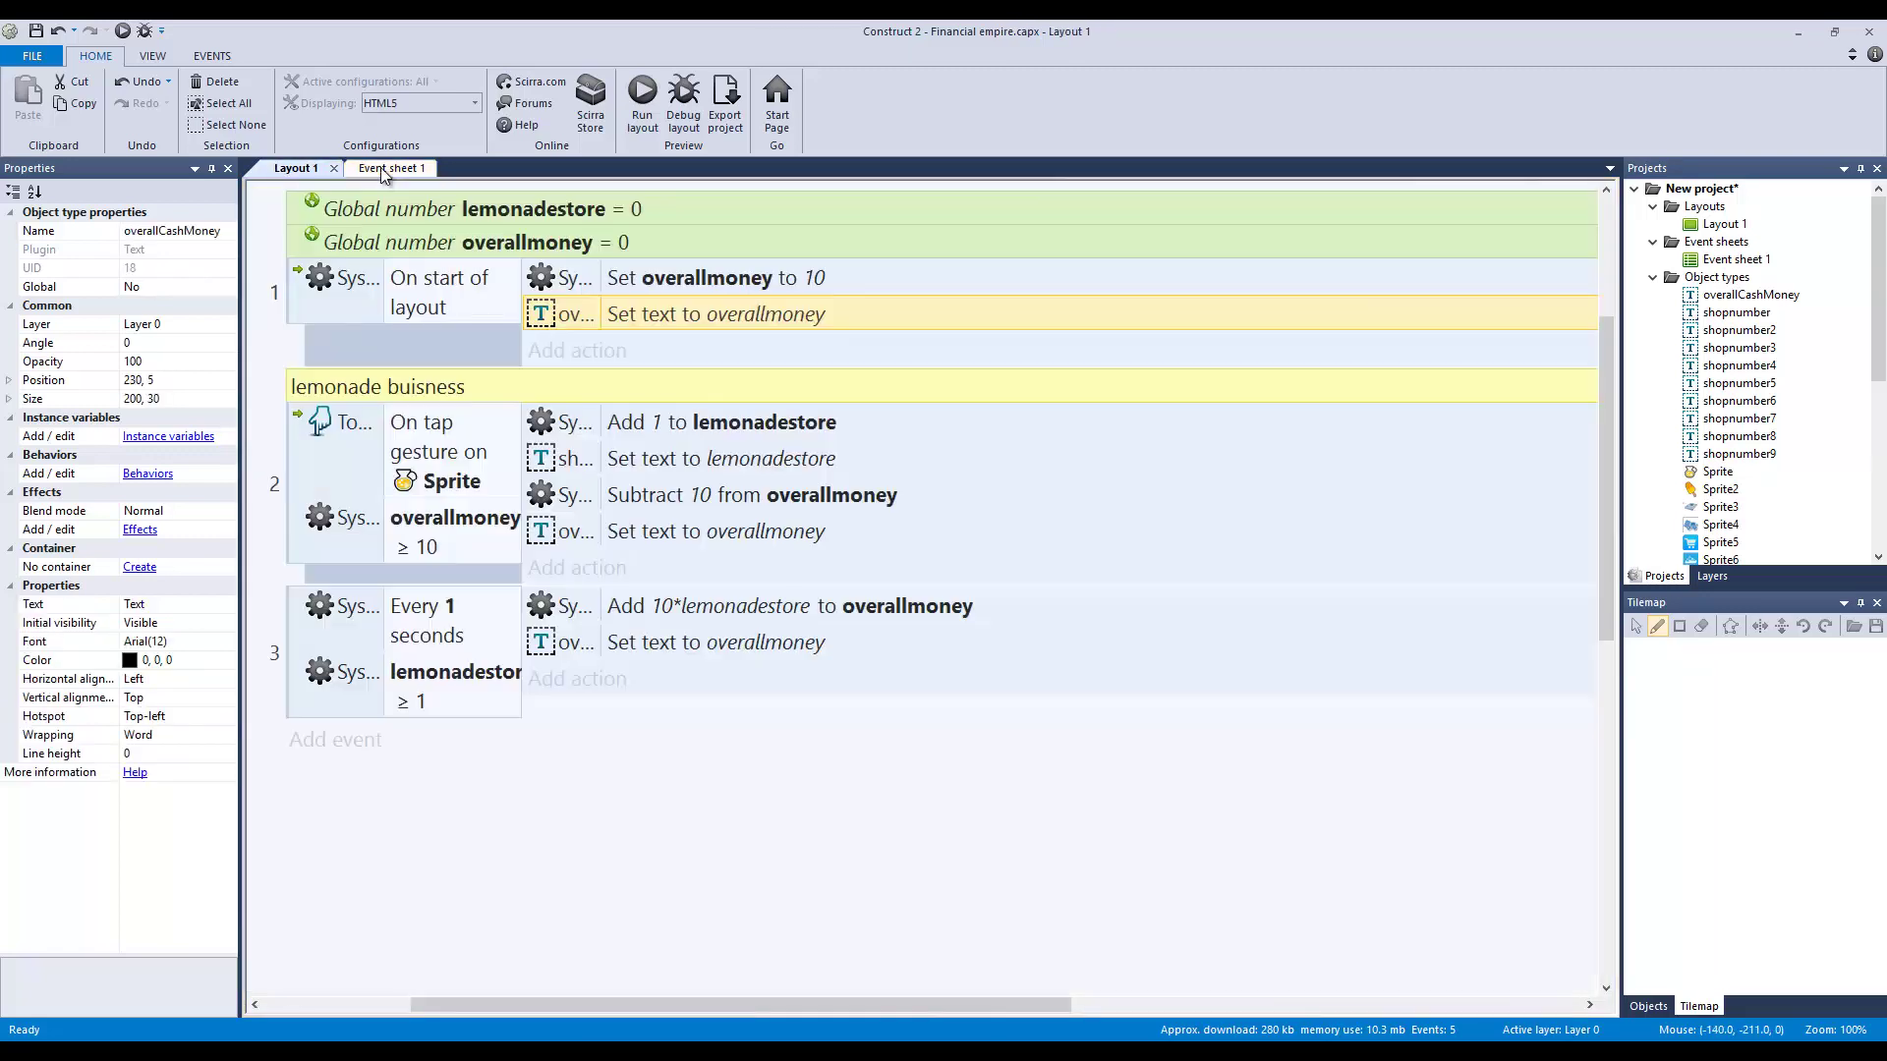
pyautogui.click(408, 388)
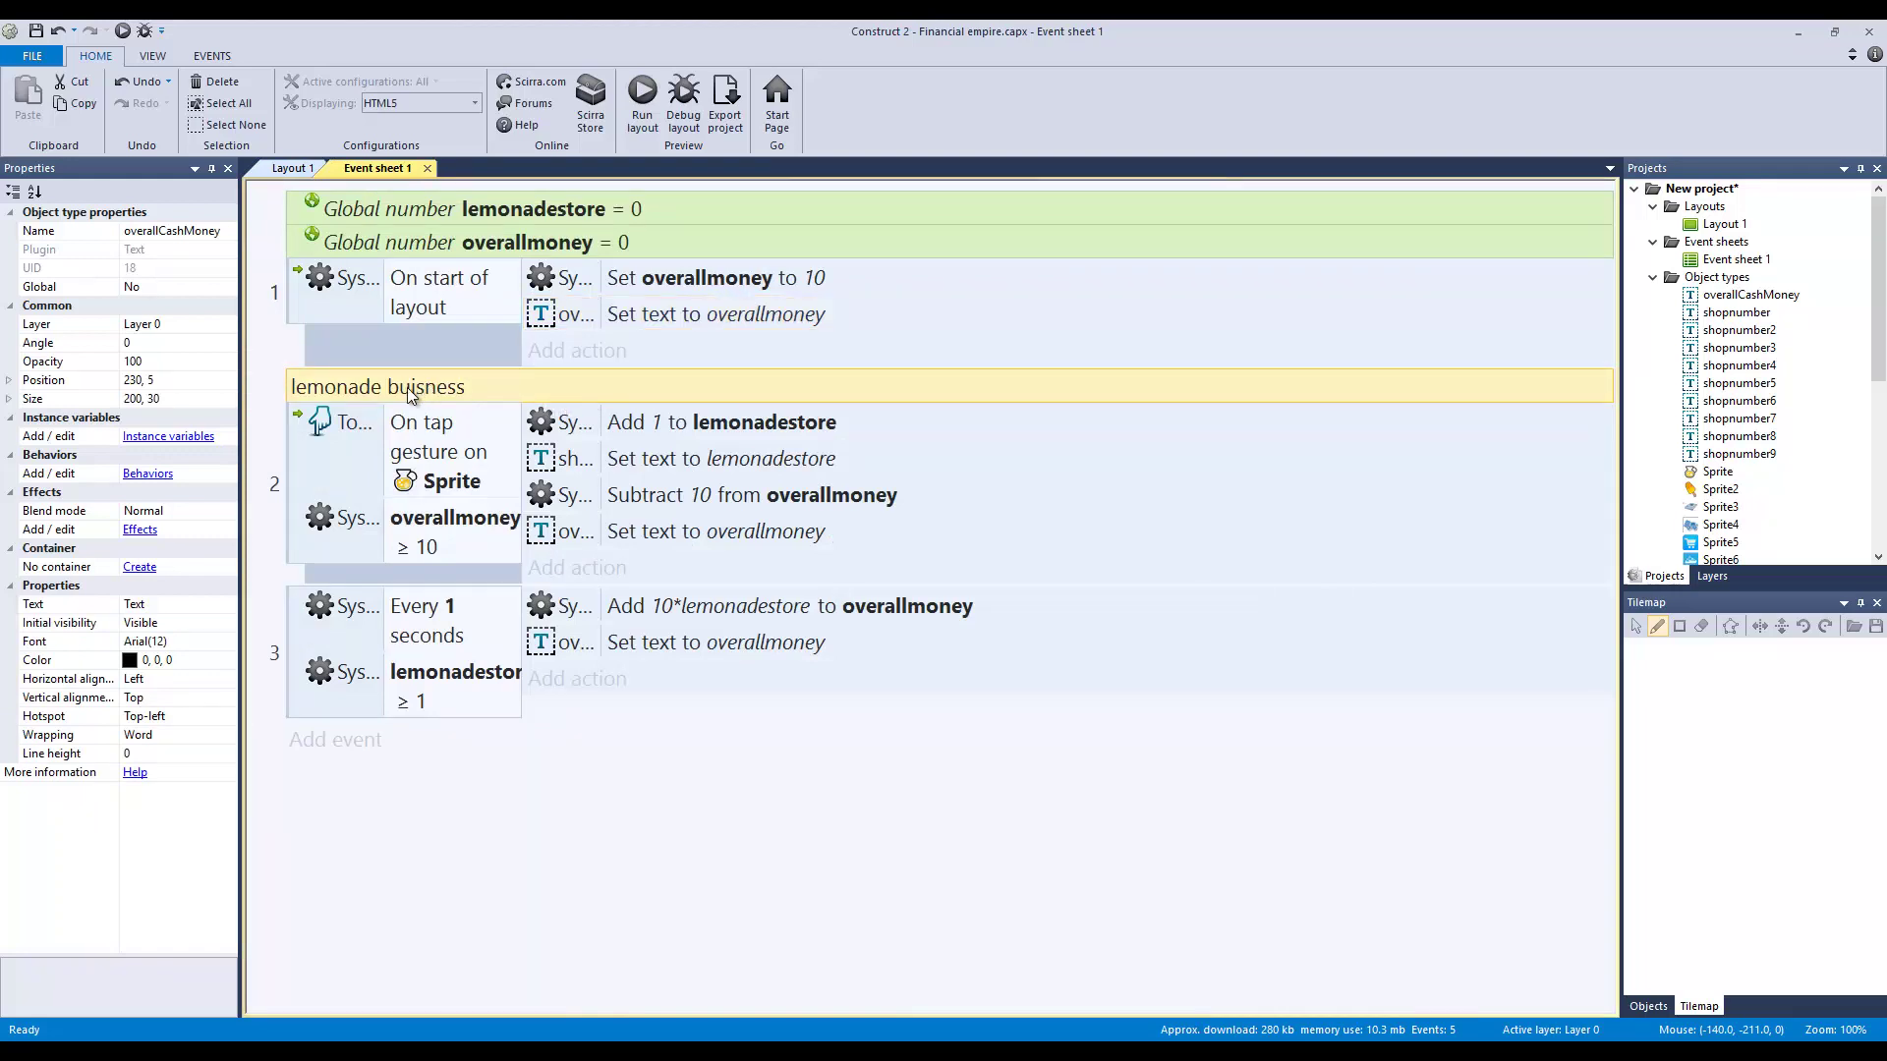
pyautogui.rightClick(569, 771)
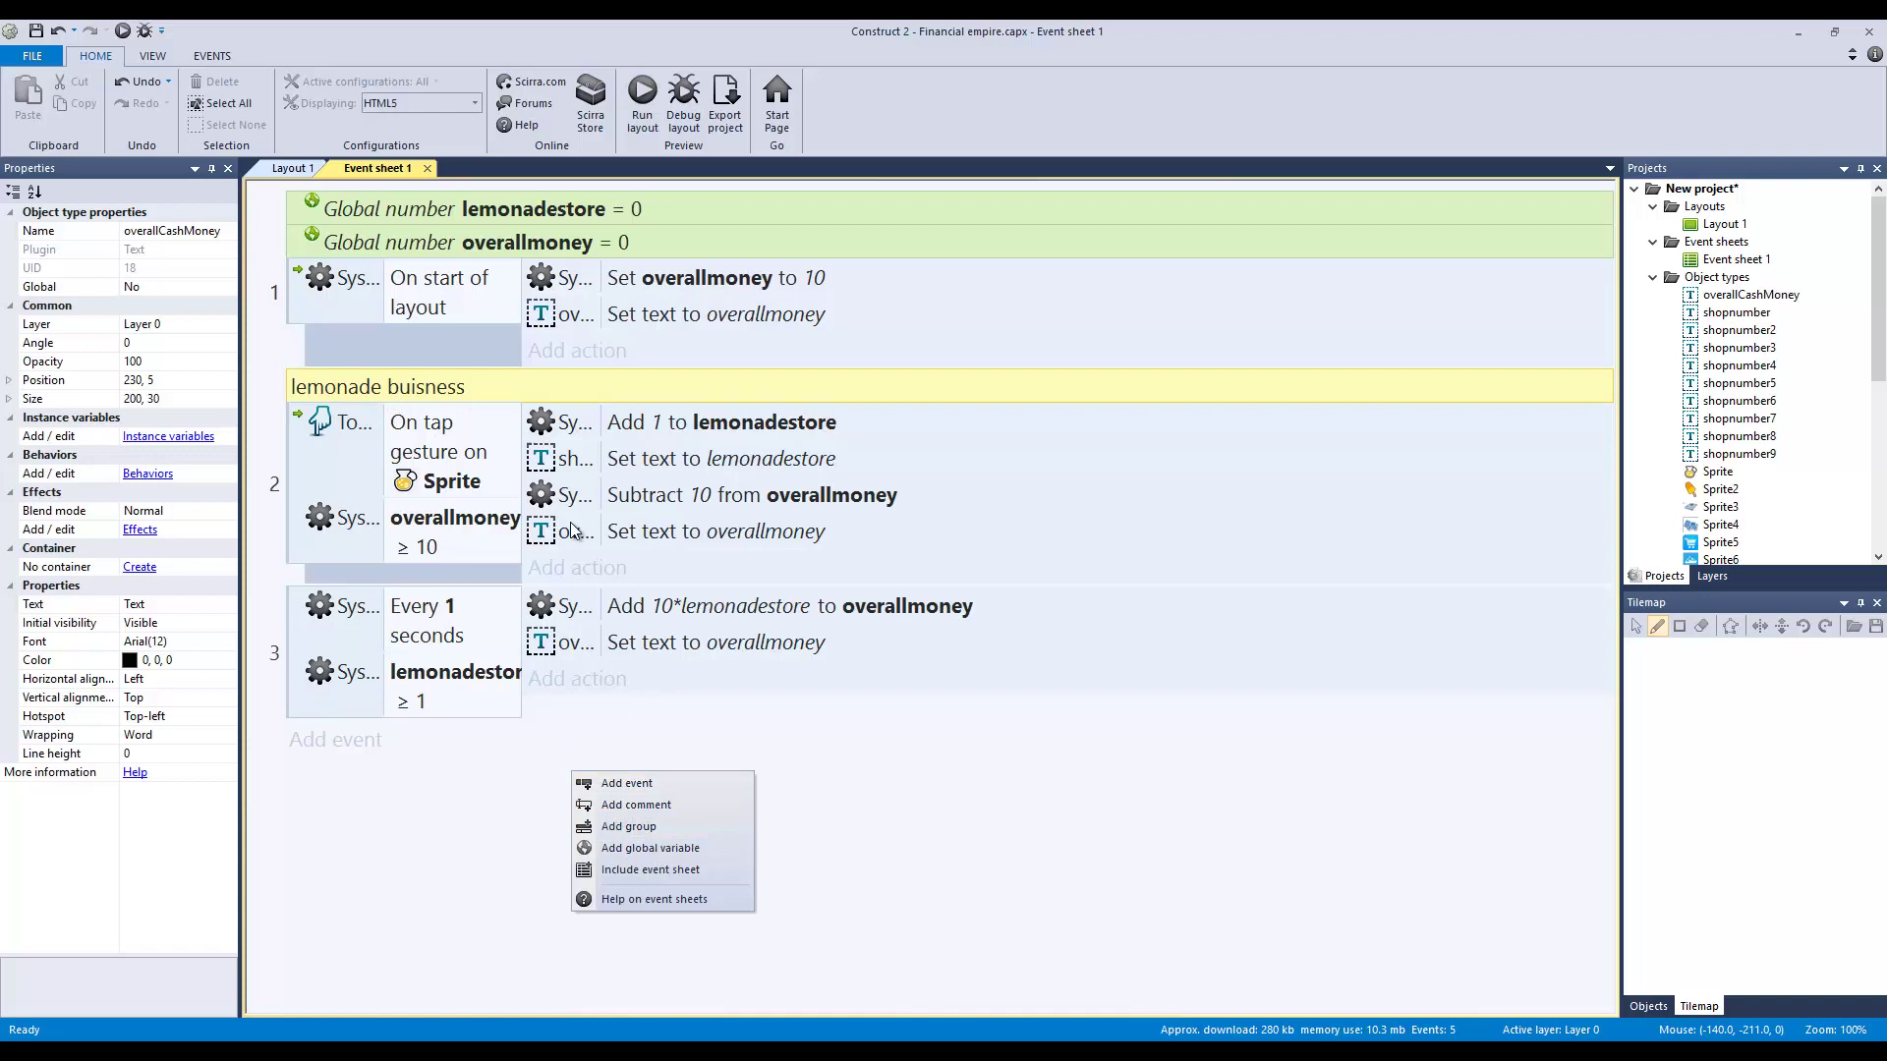
pyautogui.click(493, 386)
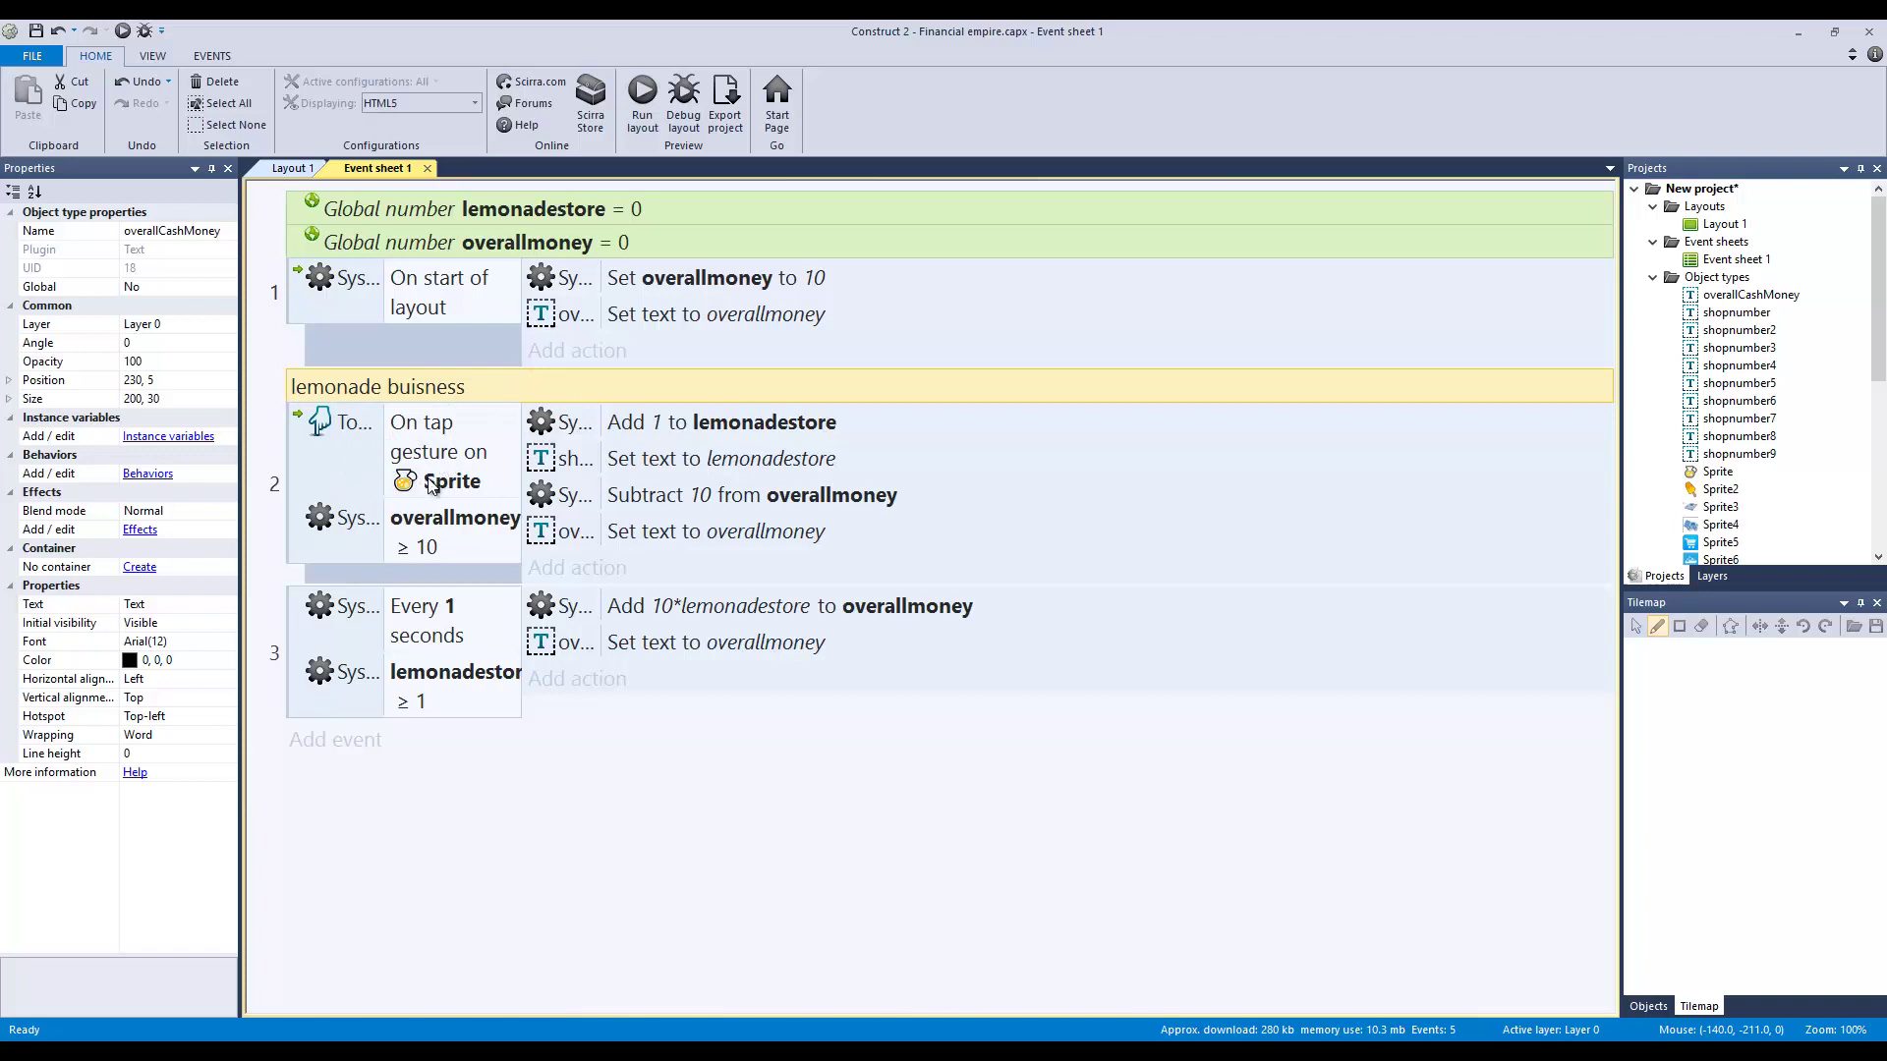
pyautogui.click(677, 423)
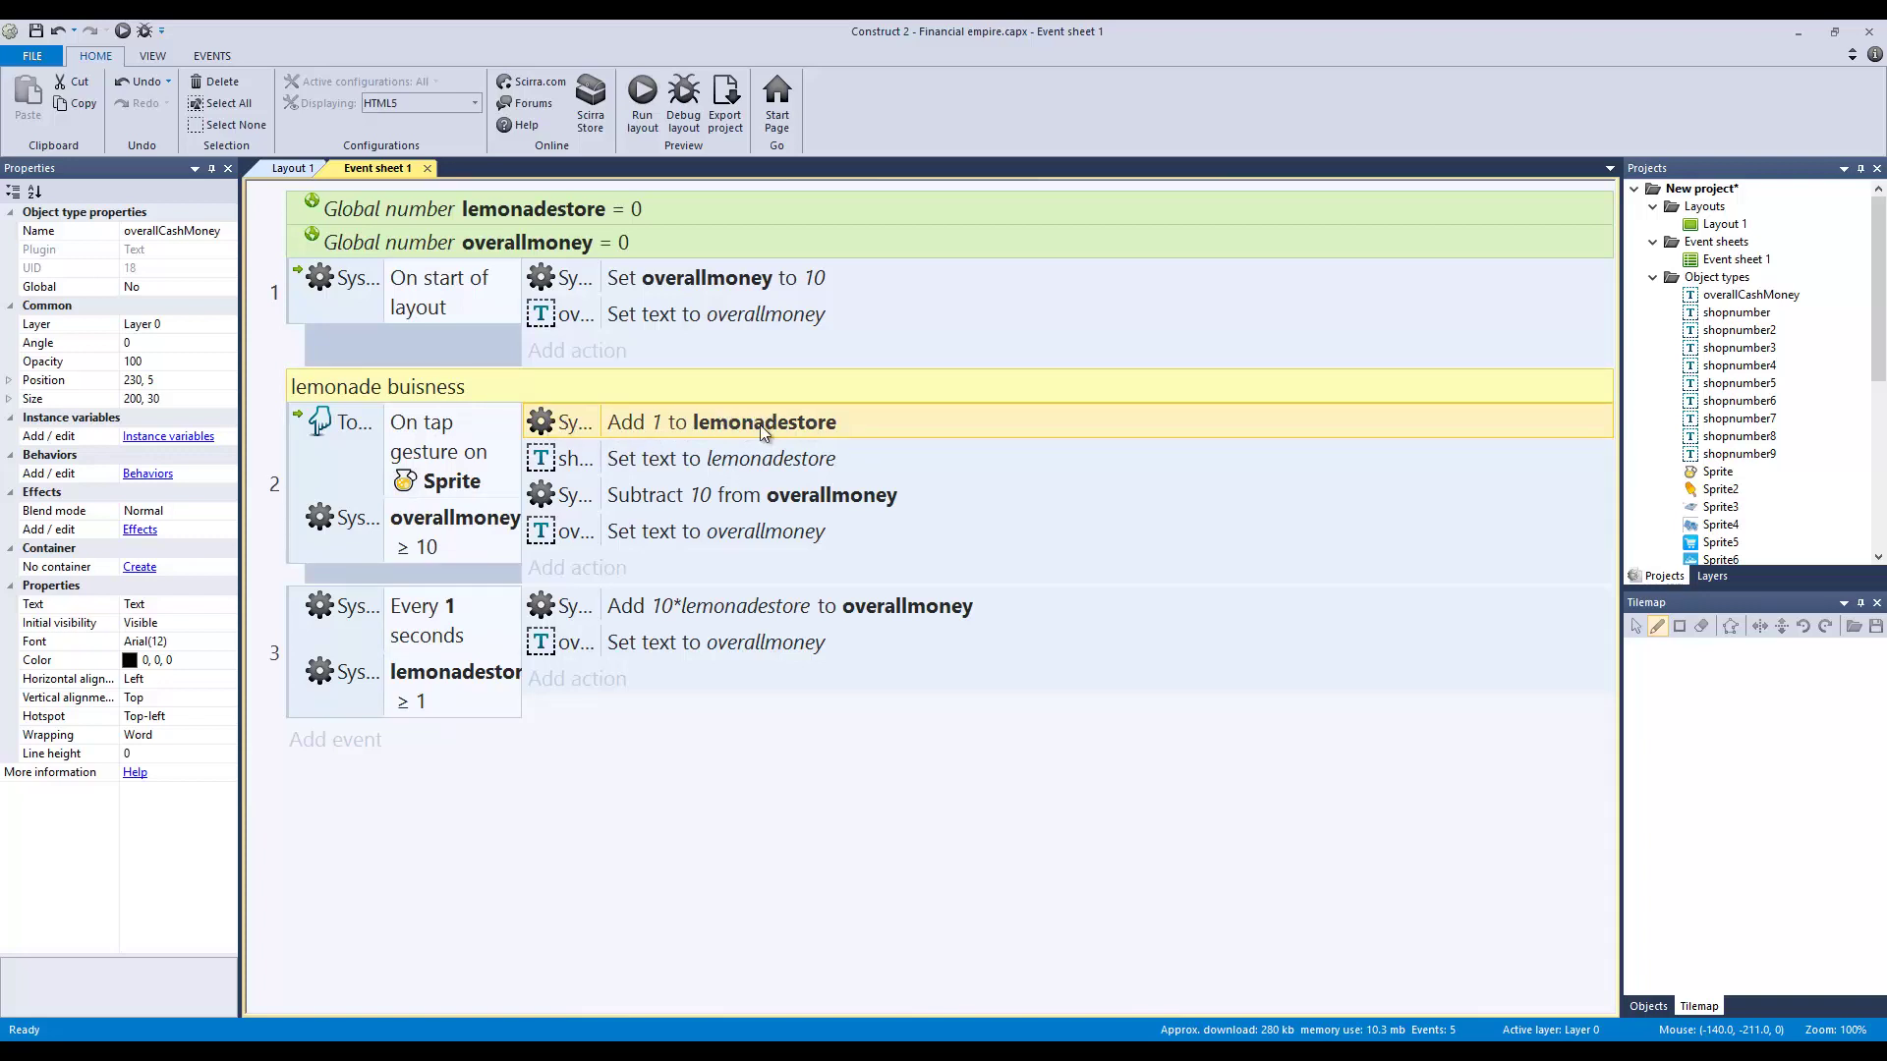
pyautogui.click(575, 210)
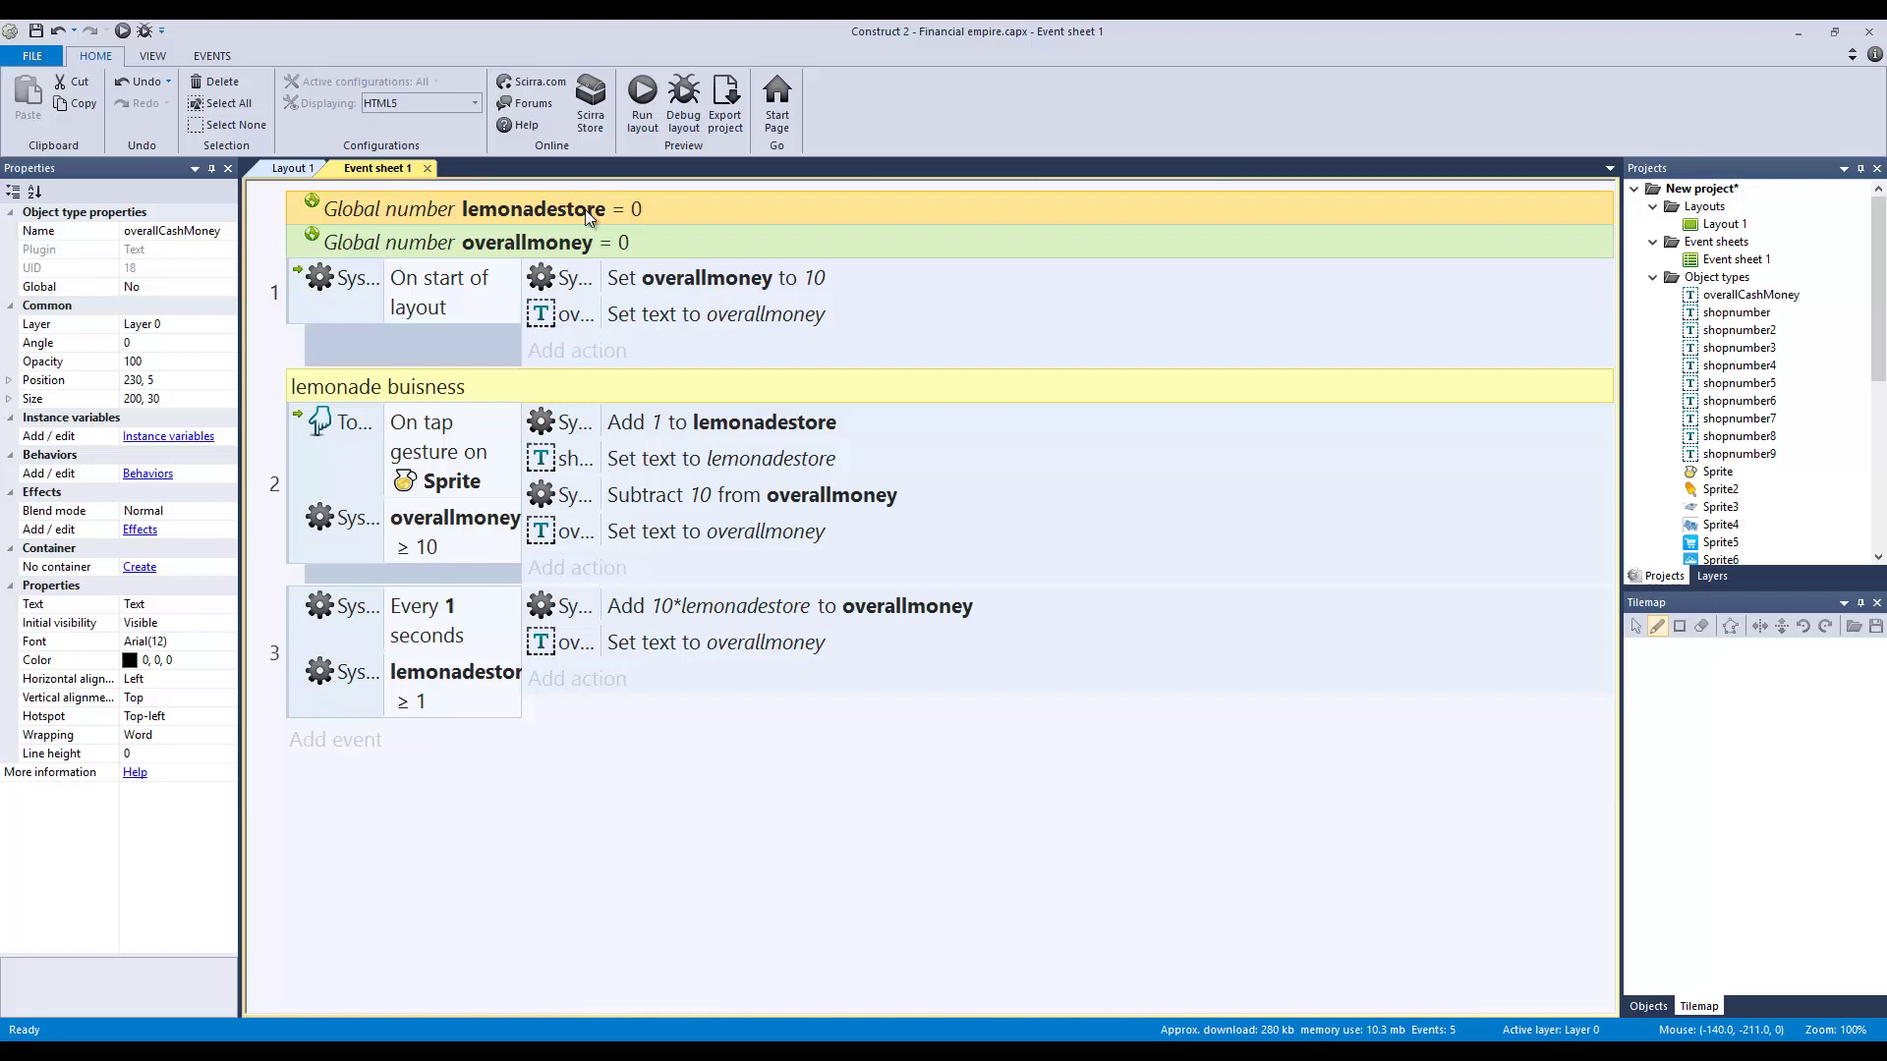
pyautogui.click(422, 485)
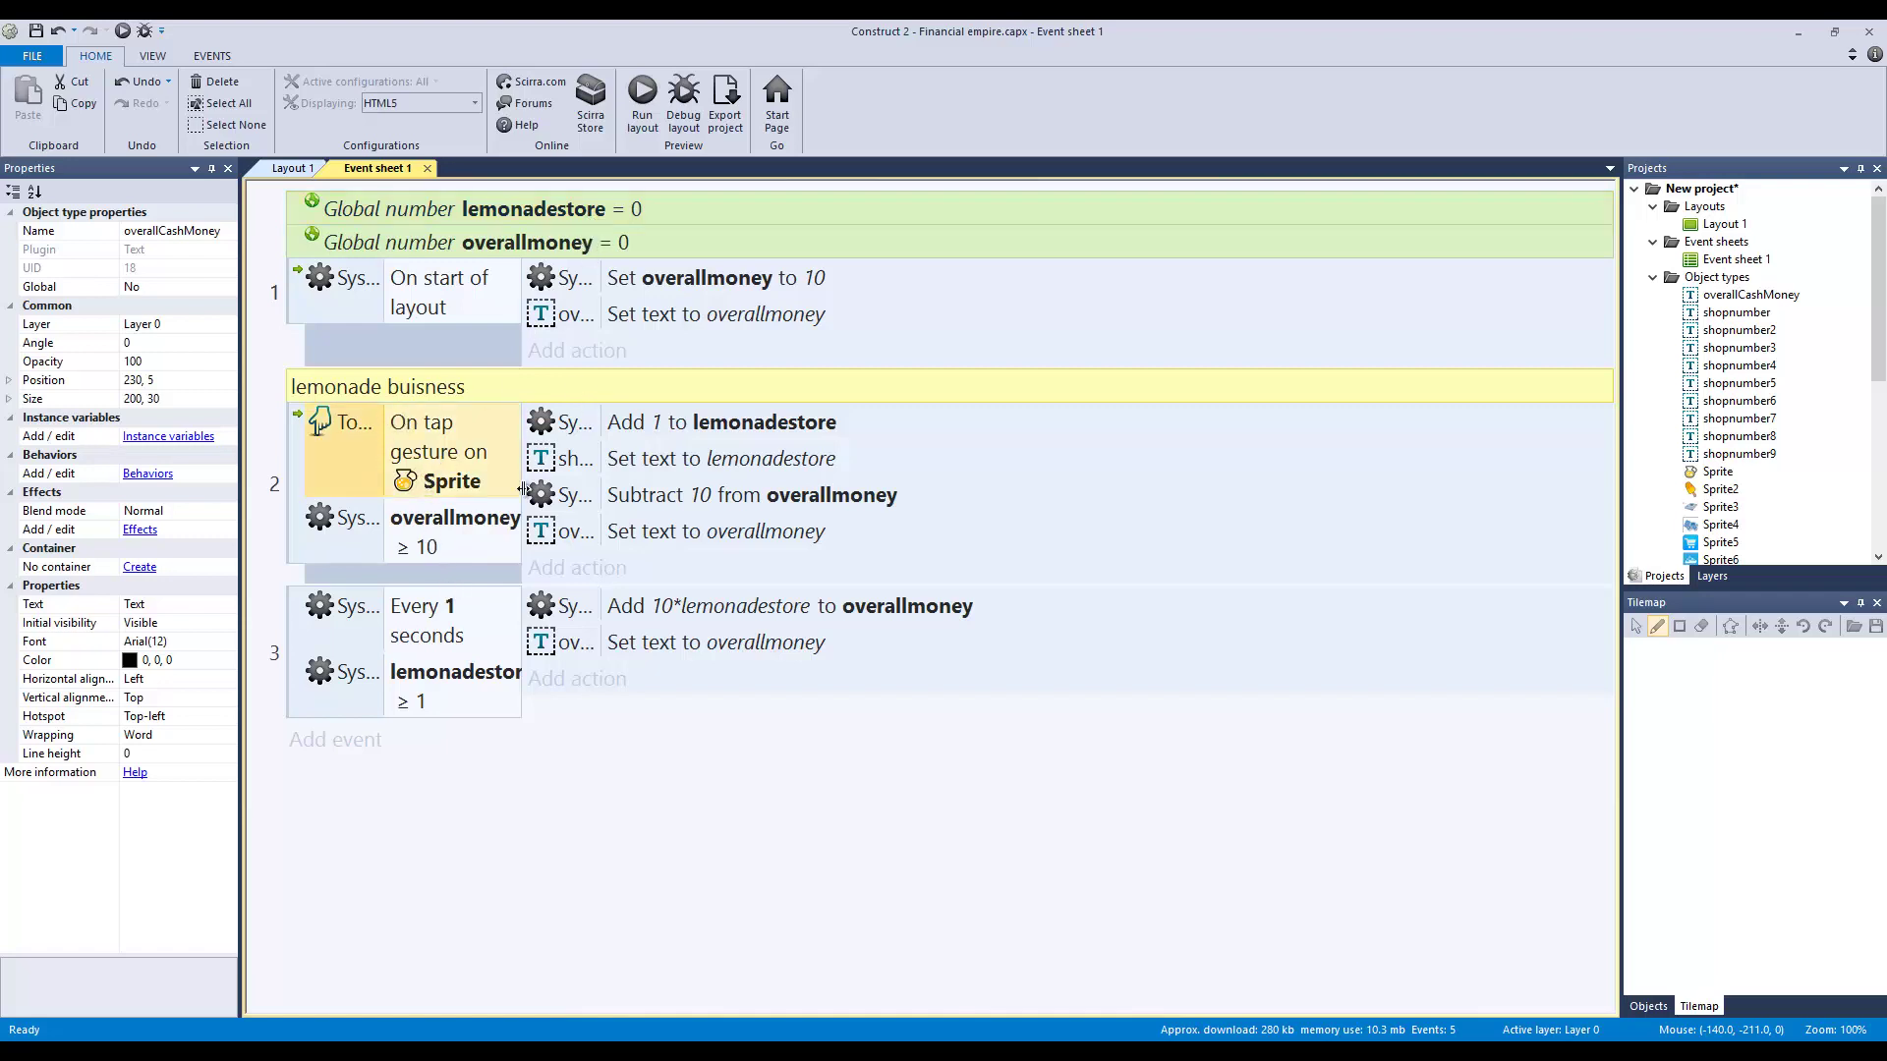
pyautogui.click(429, 548)
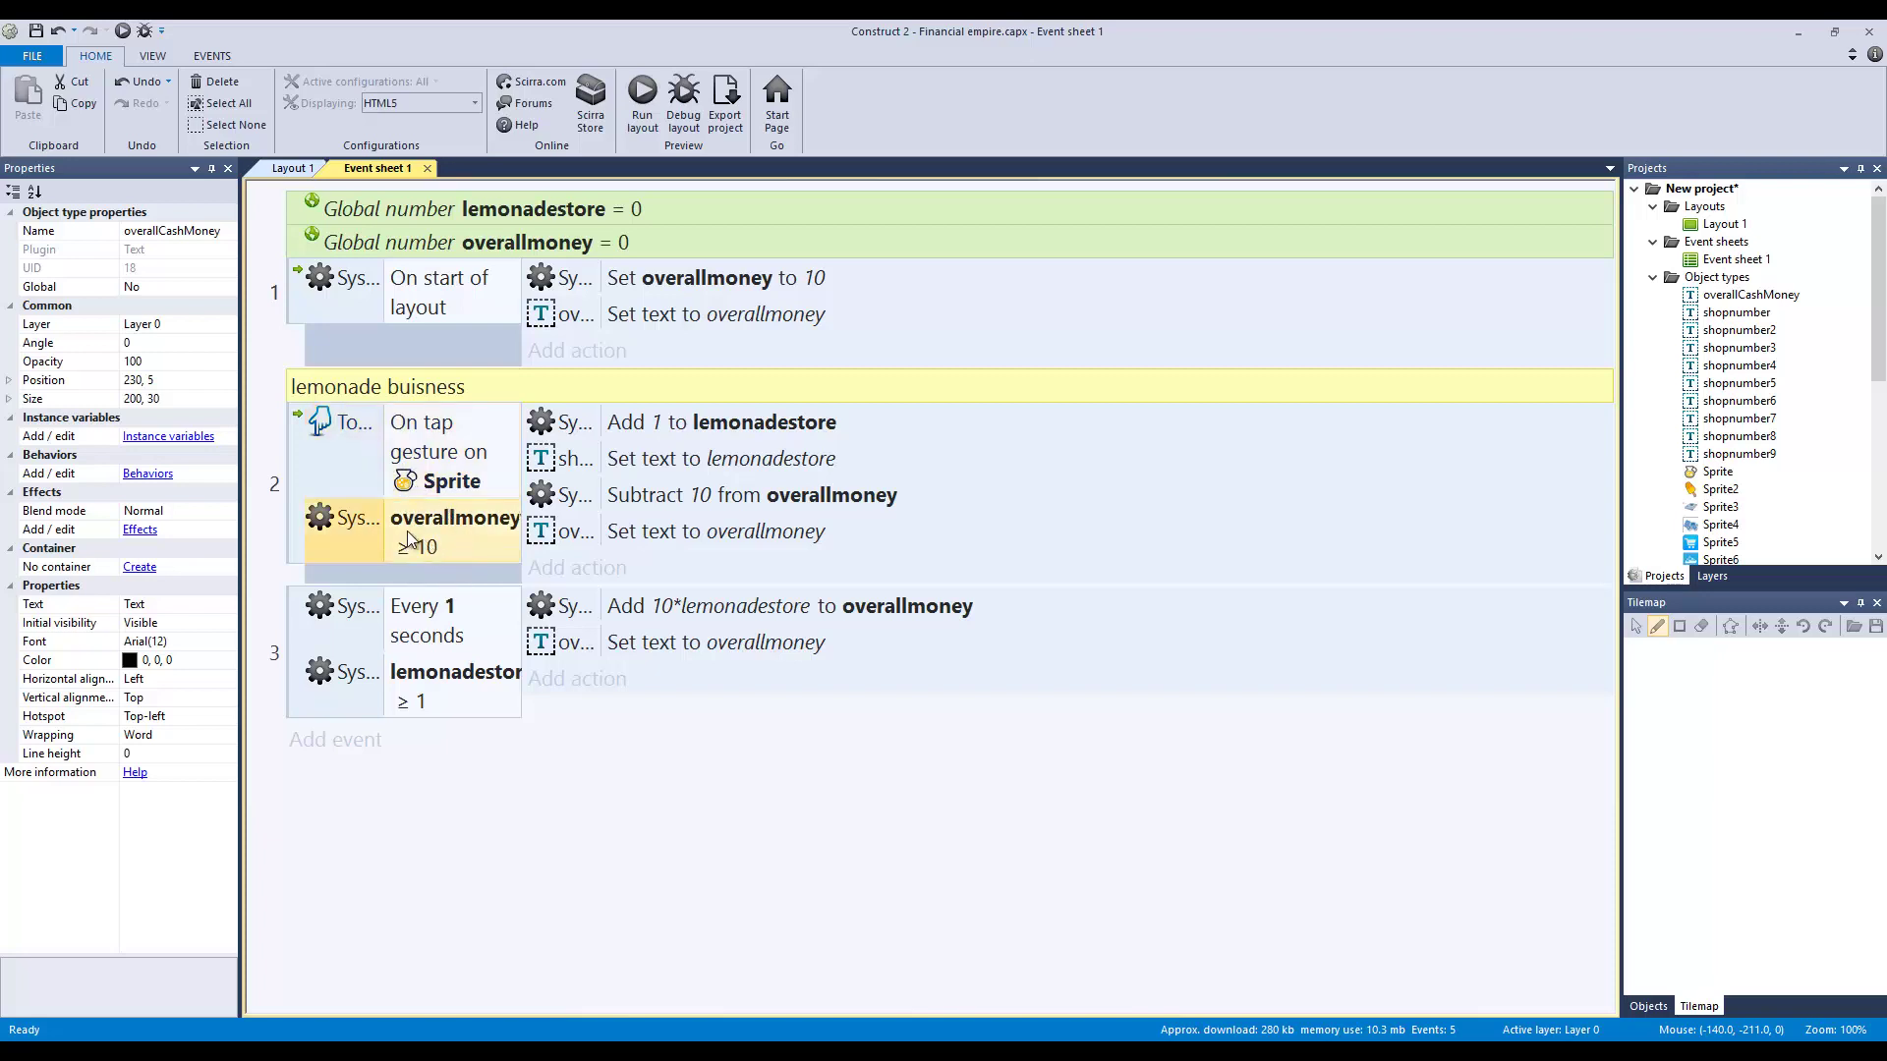
pyautogui.doubleClick(408, 530)
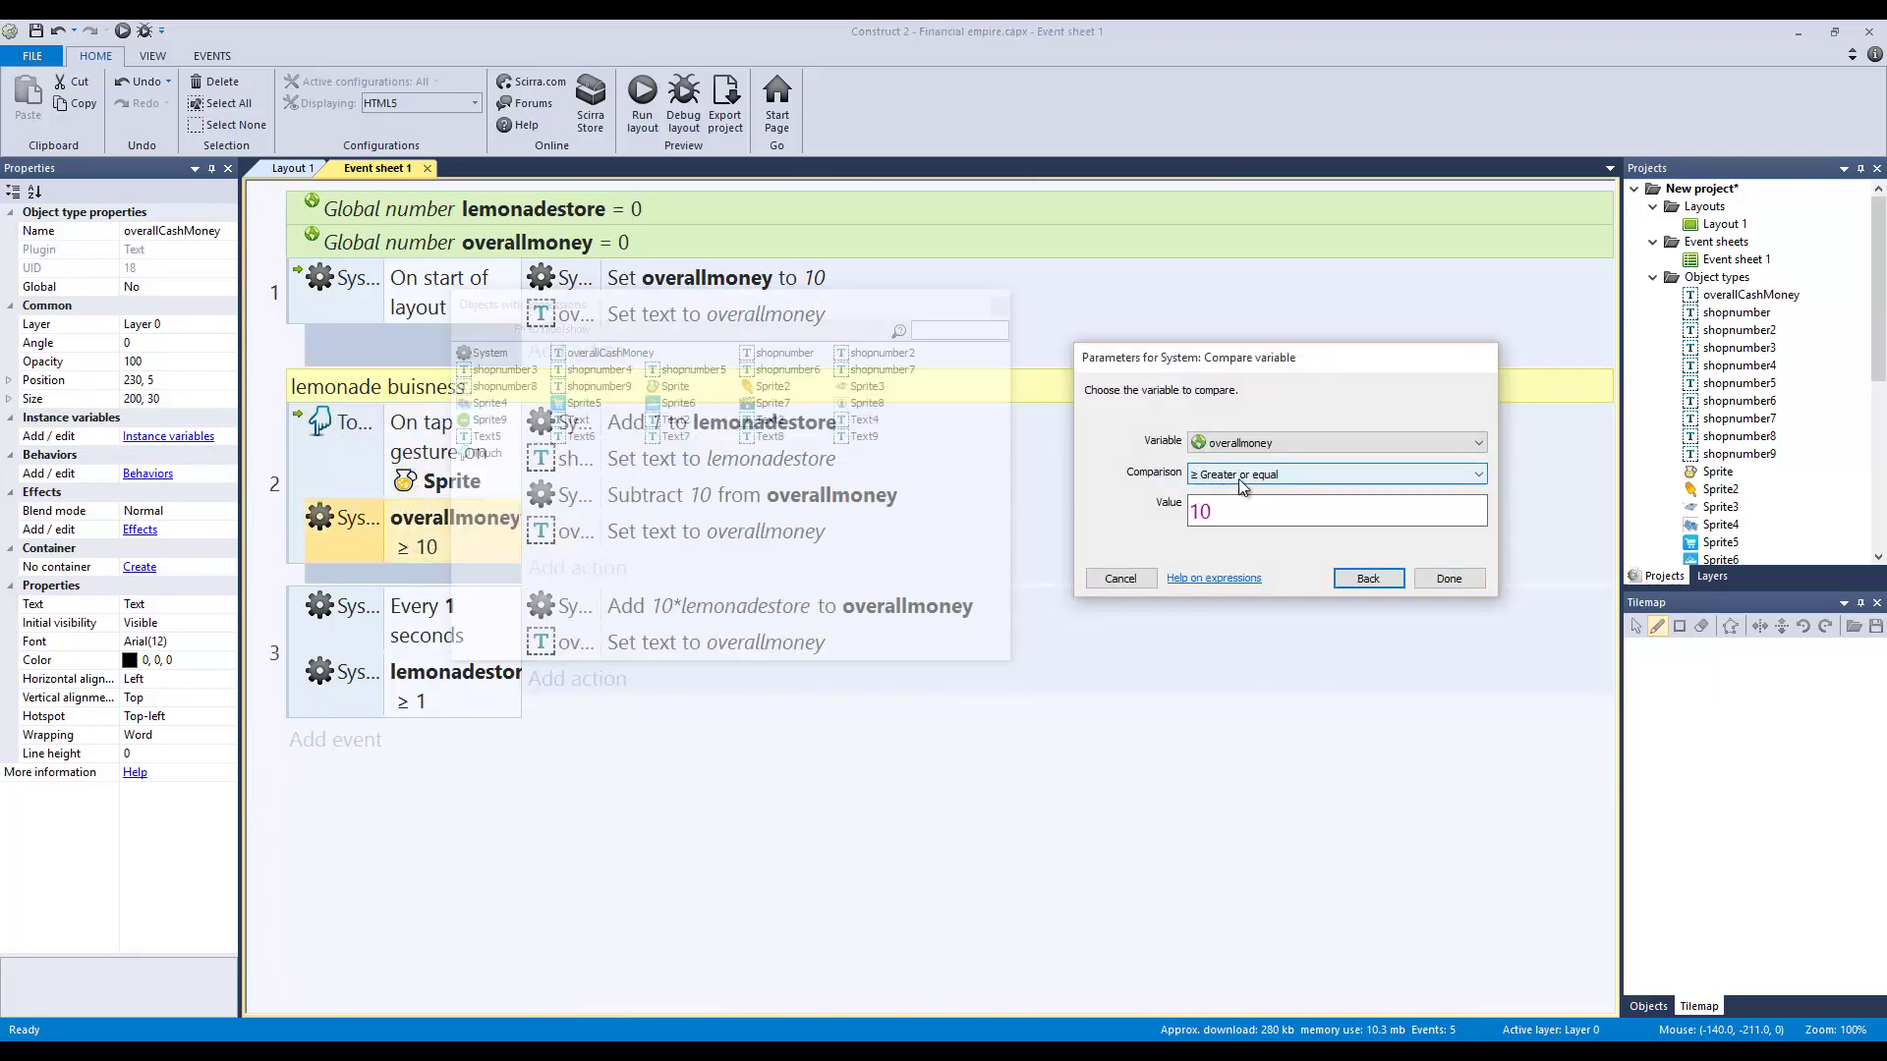
pyautogui.click(1448, 578)
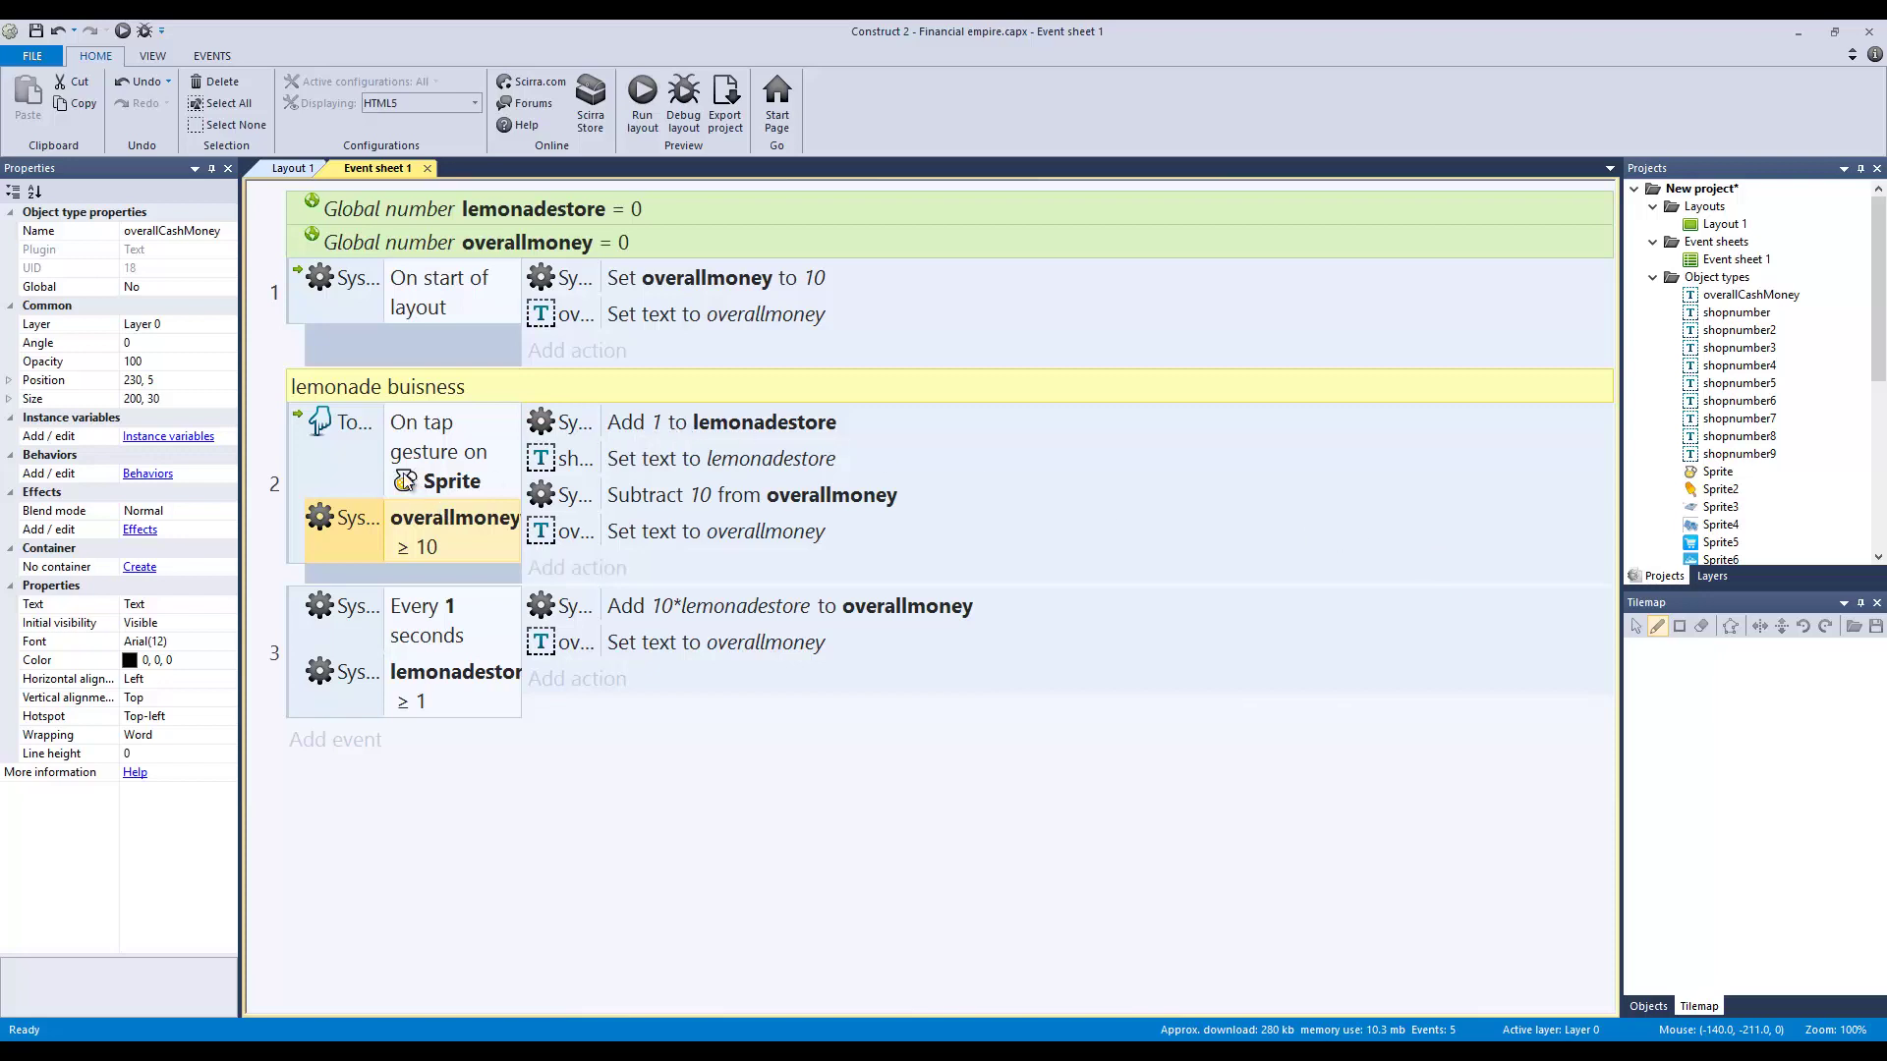
pyautogui.click(747, 421)
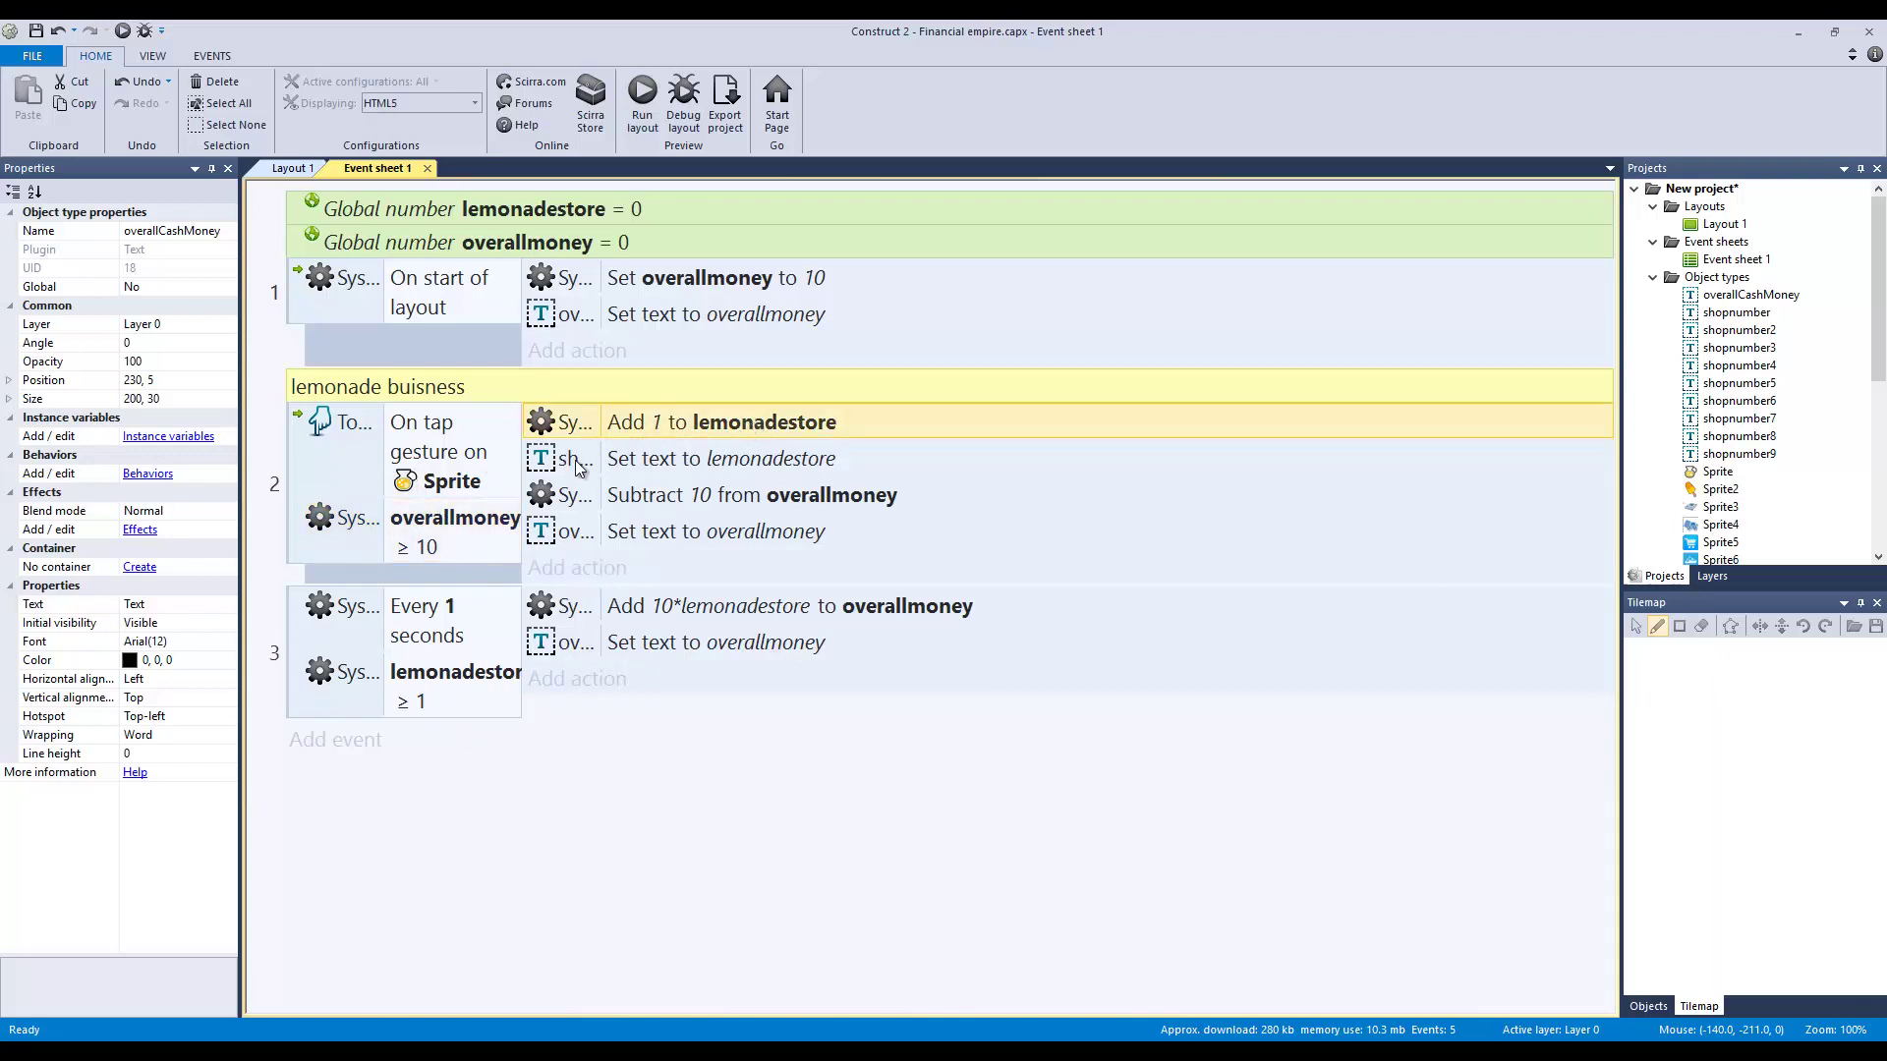
pyautogui.click(737, 457)
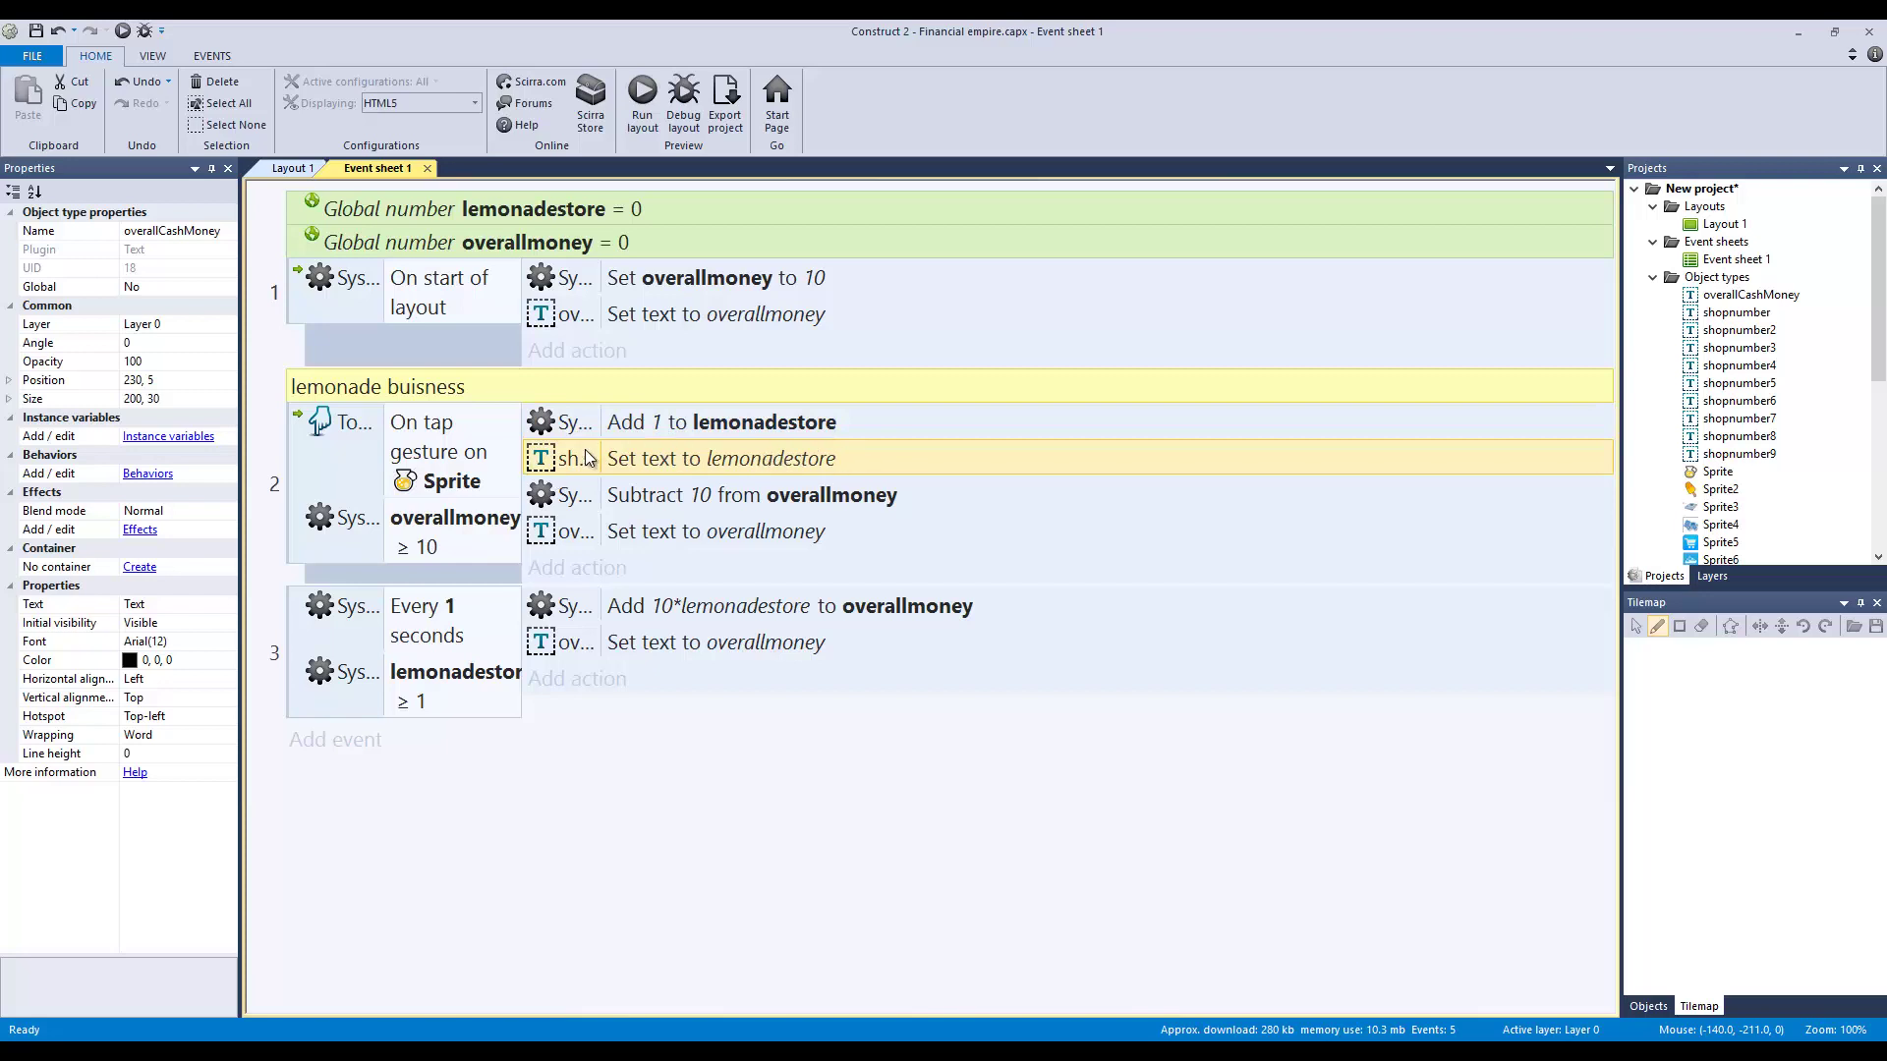
pyautogui.click(572, 498)
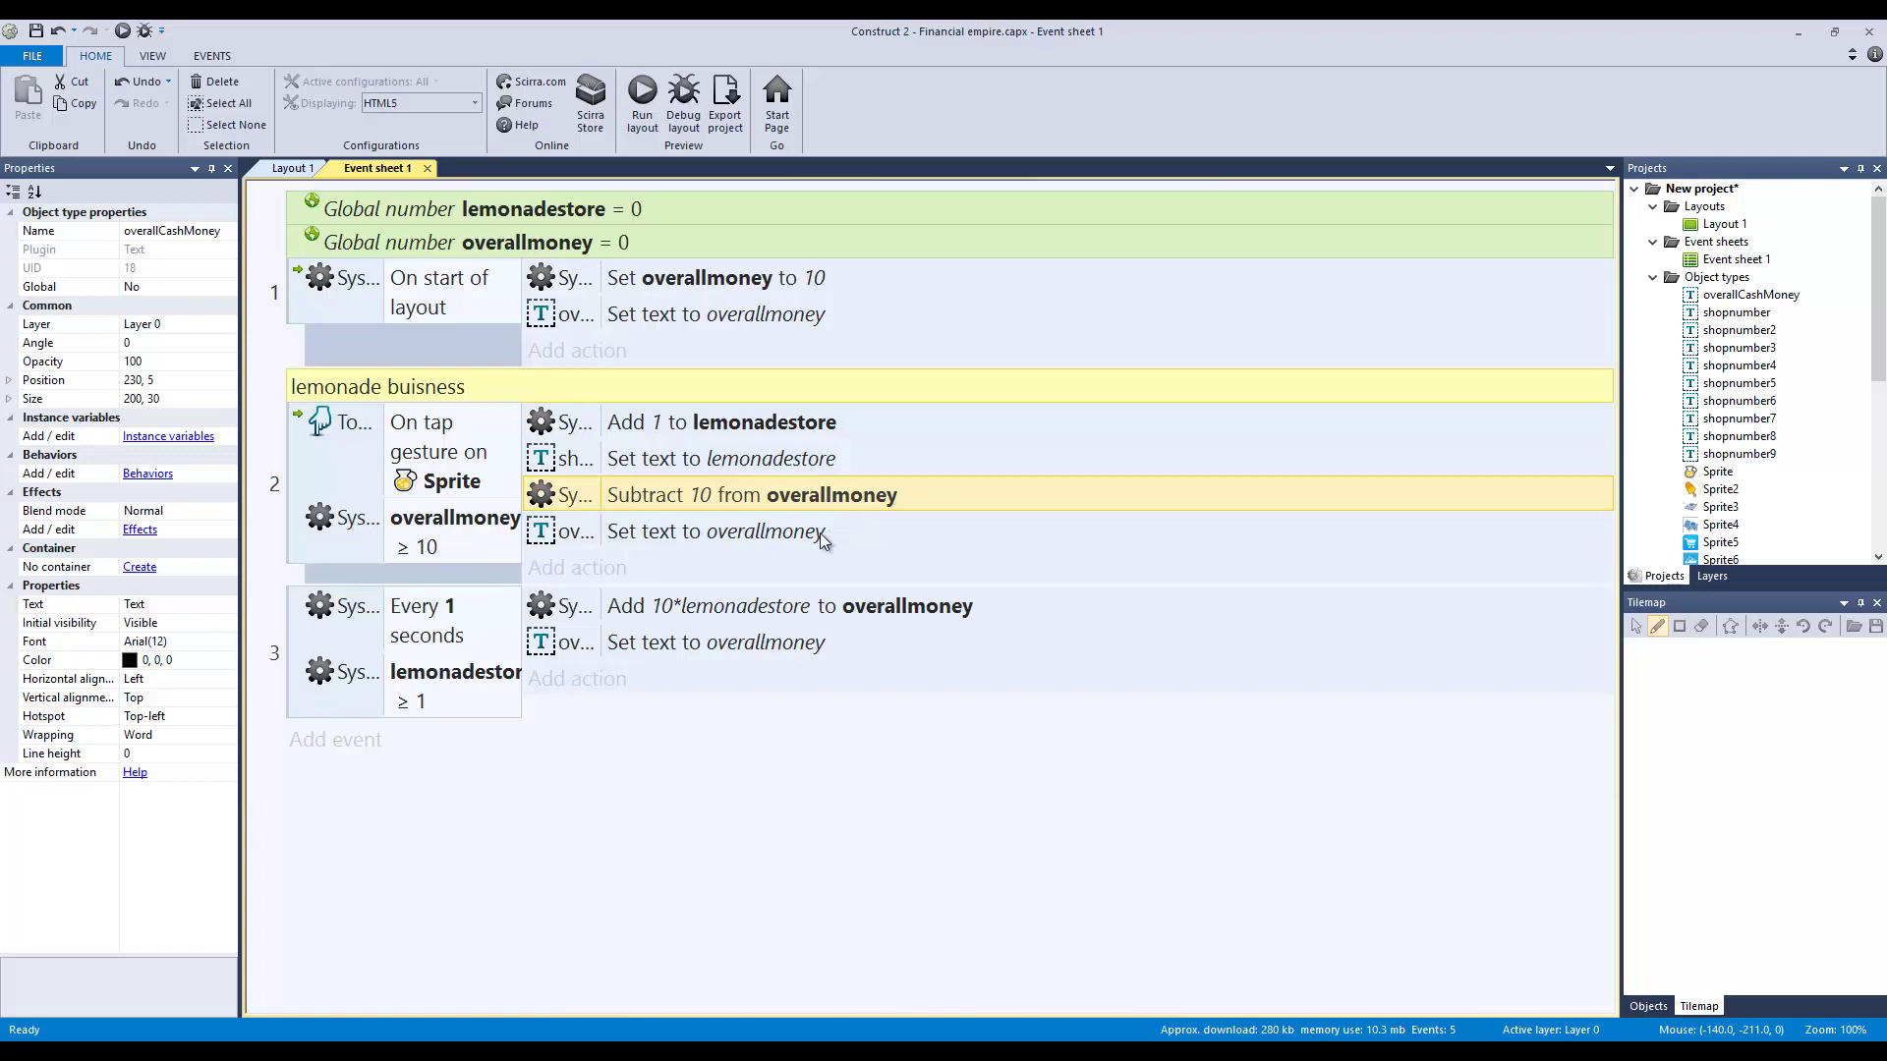
pyautogui.click(724, 529)
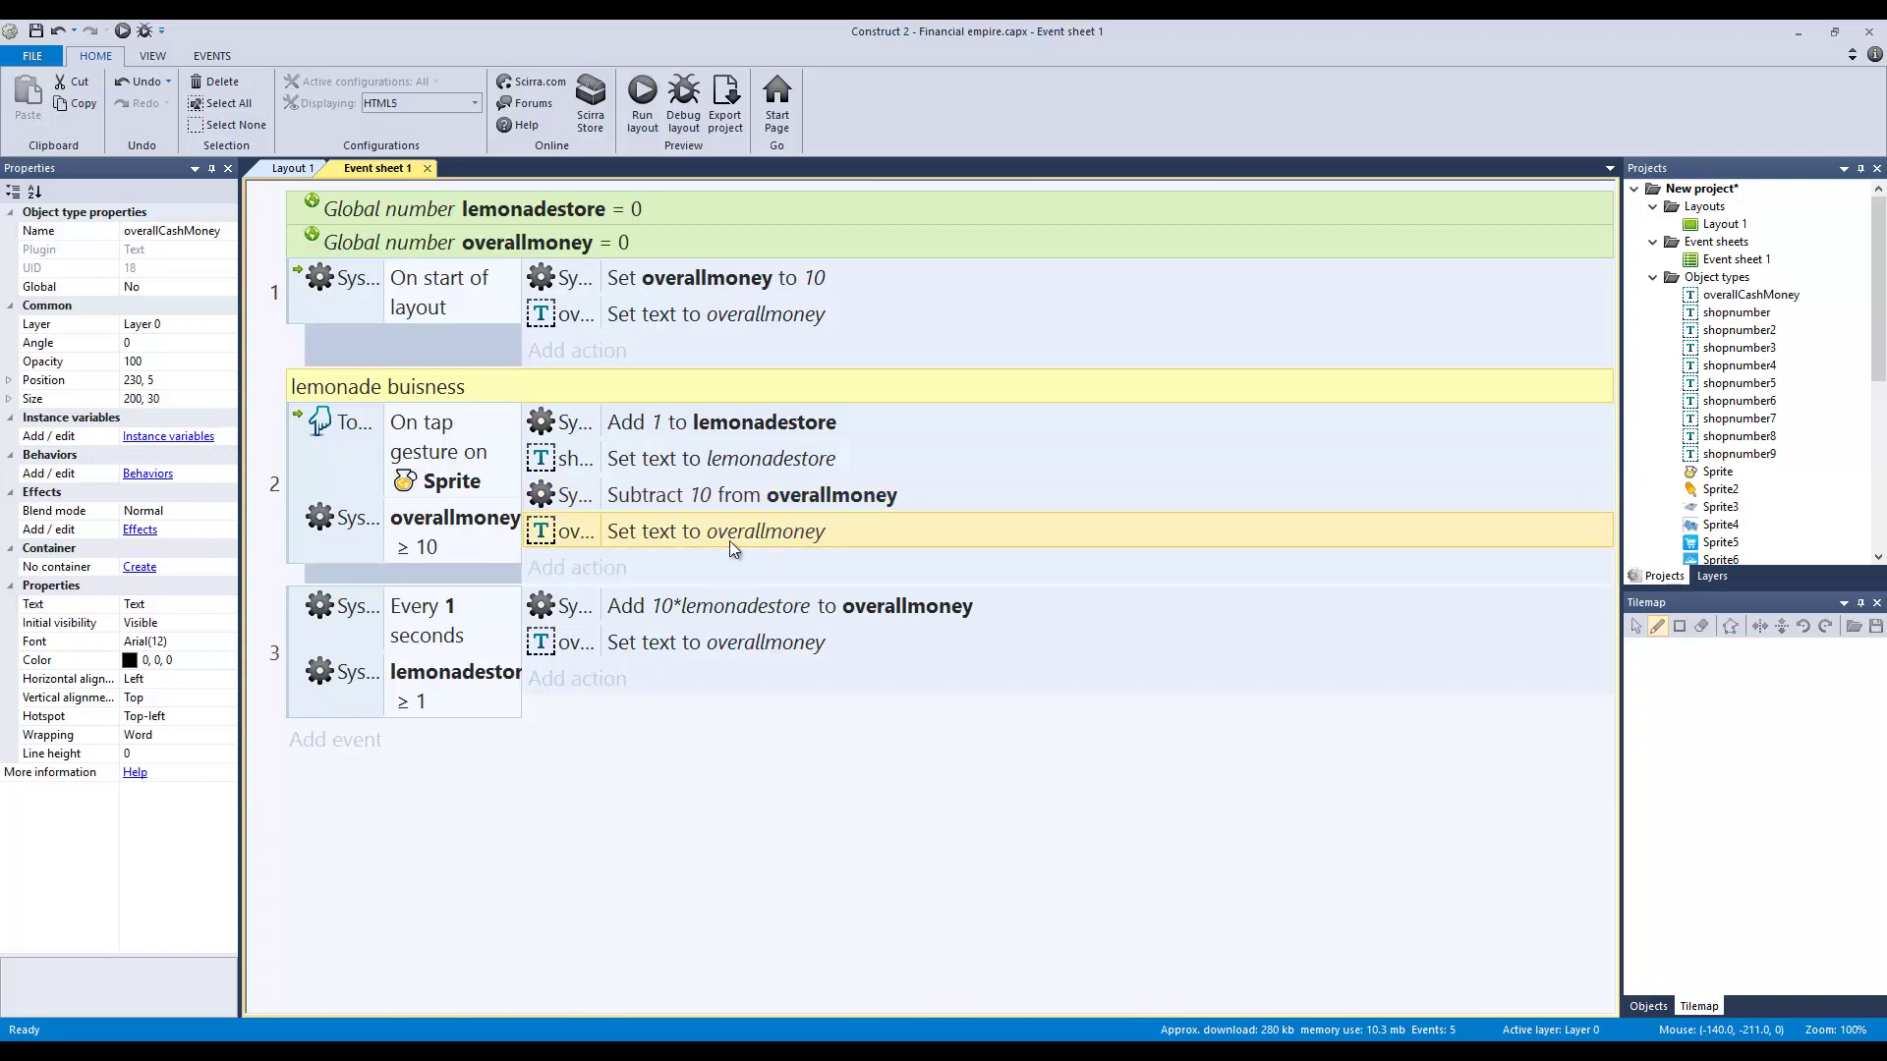
pyautogui.click(371, 609)
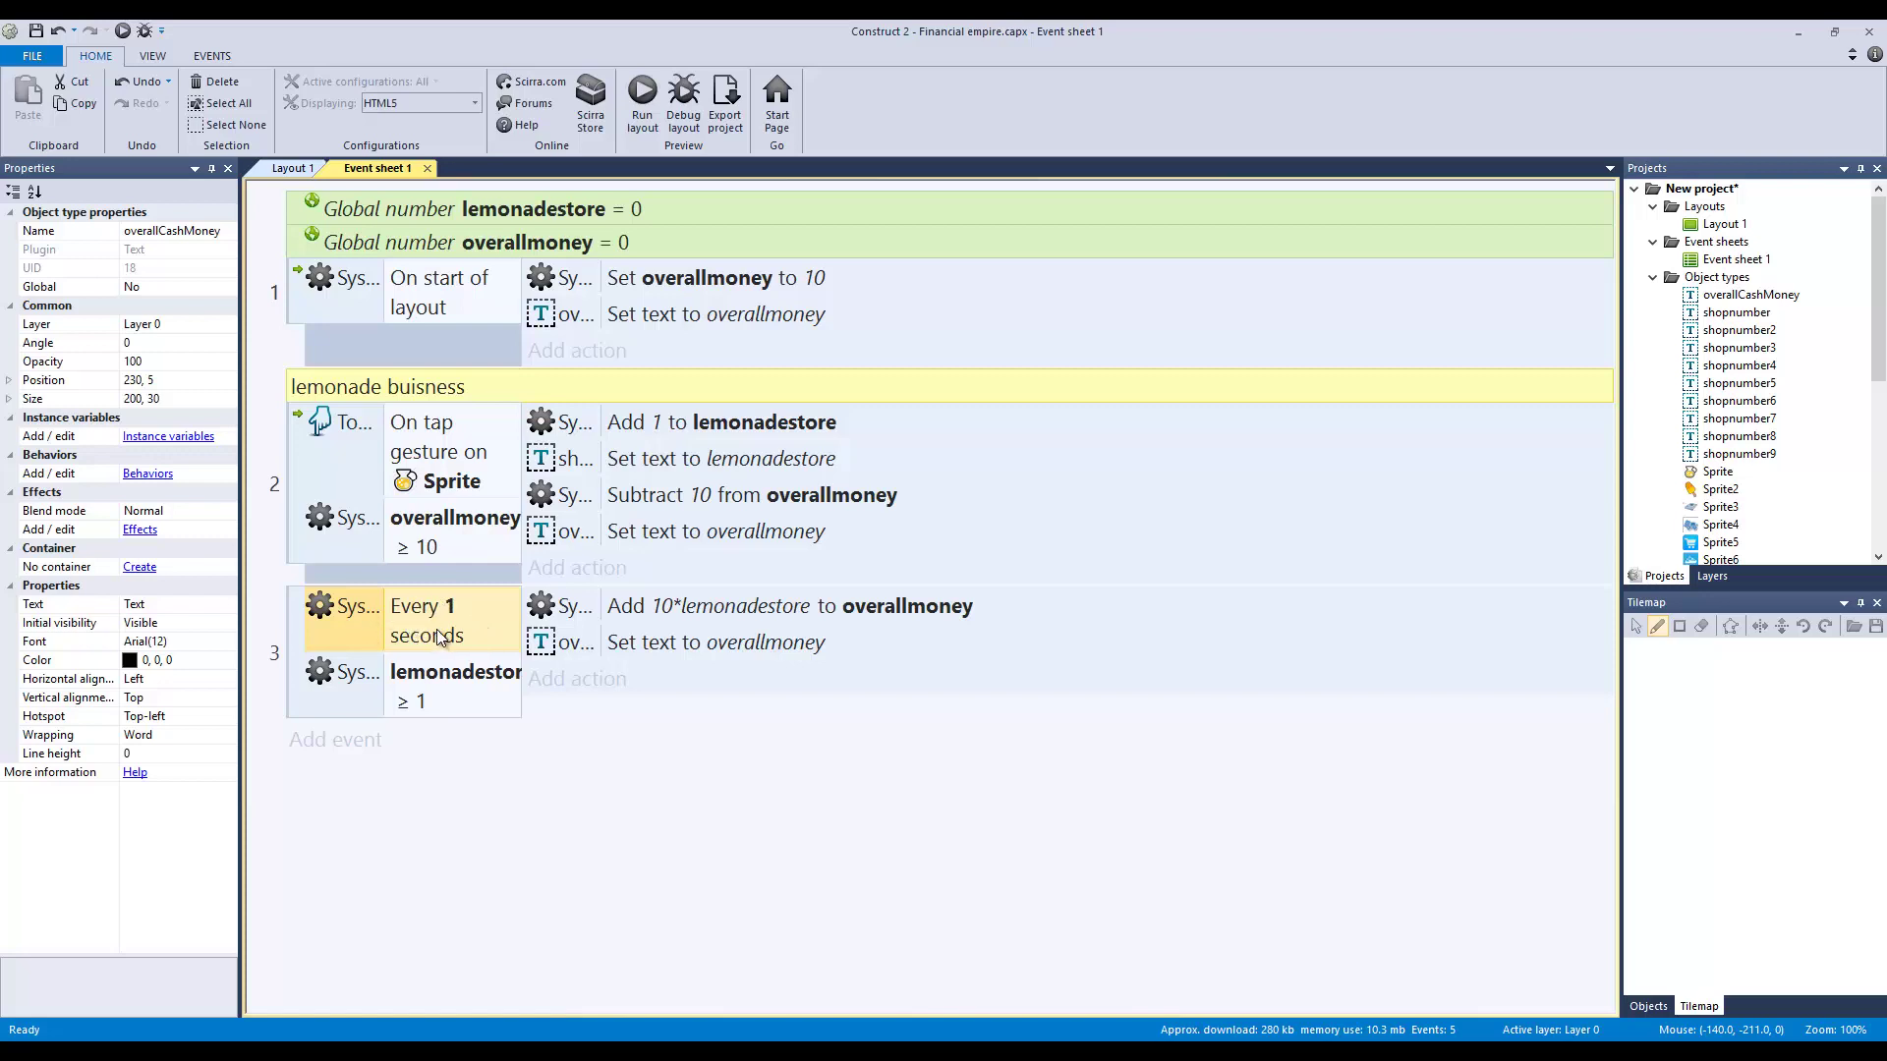
# - Review the lemonadestore ≥ 1 condition in event 3, leaving it unchanged
pyautogui.click(431, 687)
pyautogui.doubleClick(428, 680)
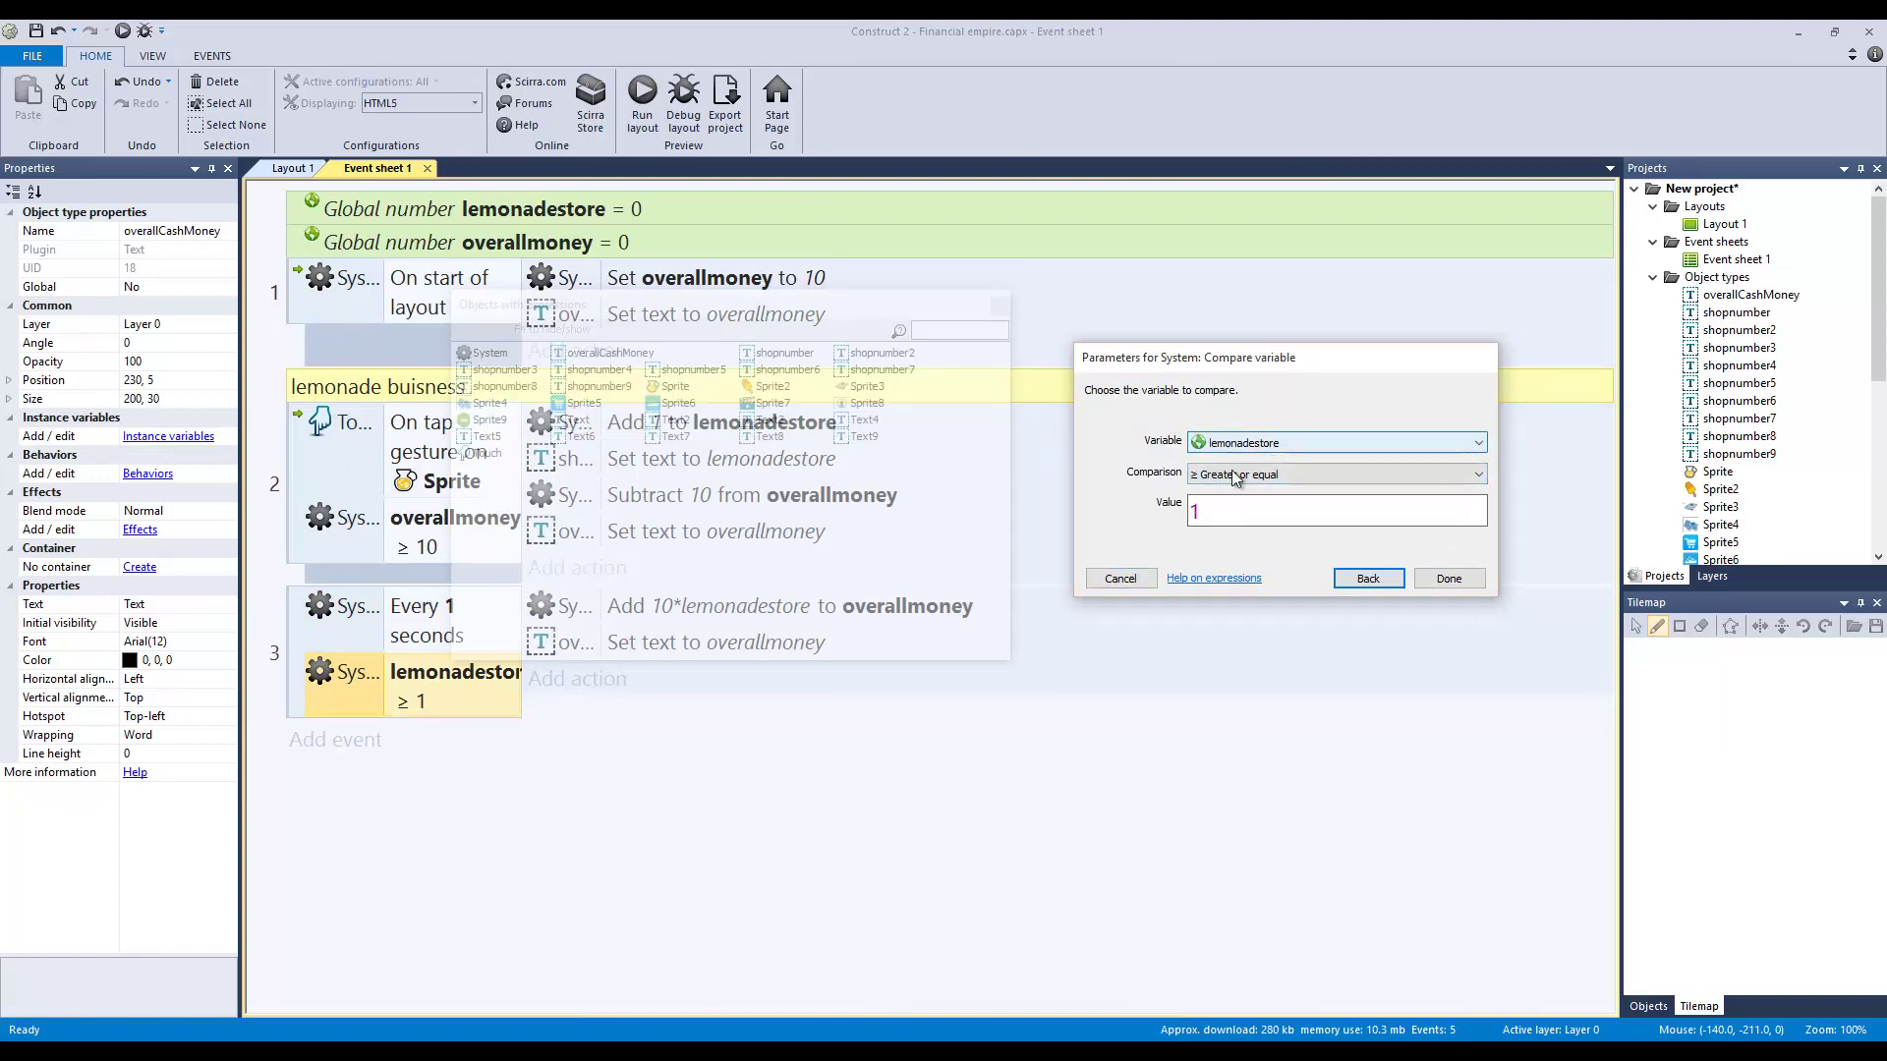
pyautogui.click(1121, 578)
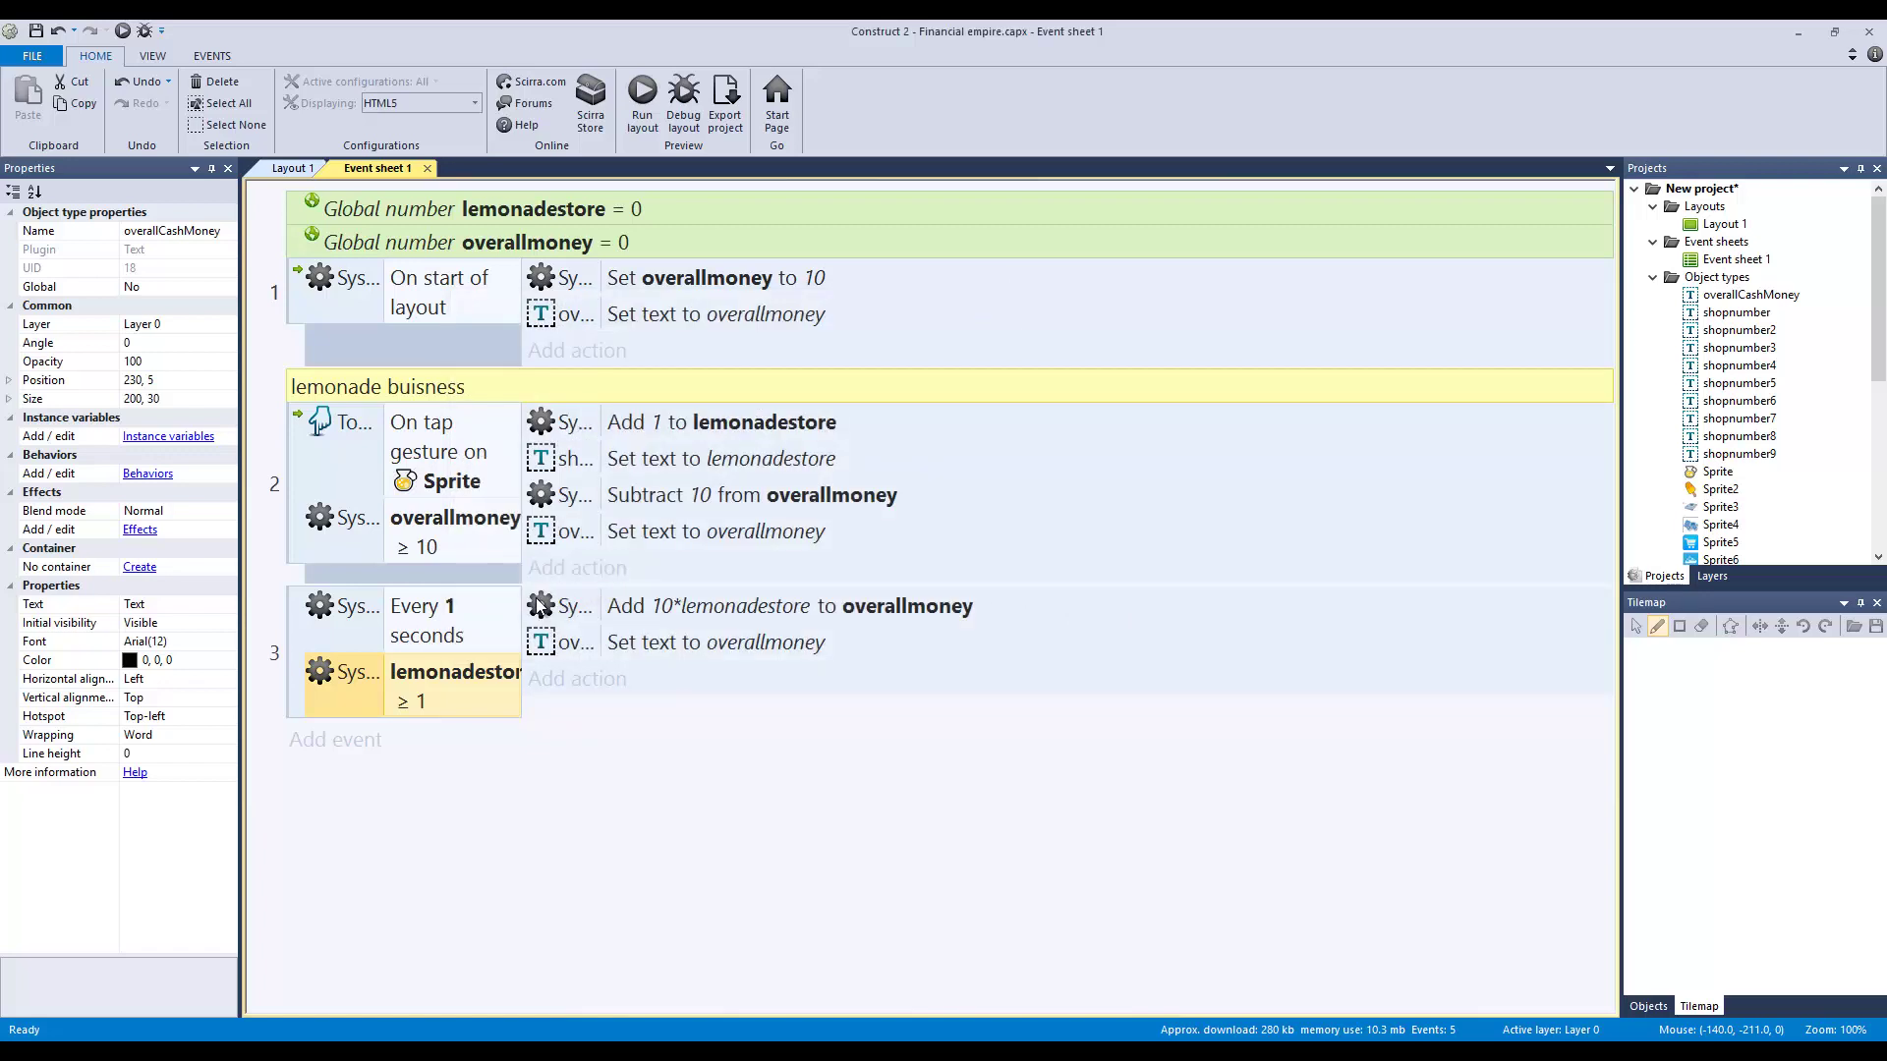
# - Review the per-second income value and System expressions unchanged, then preview the layout
pyautogui.doubleClick(591, 615)
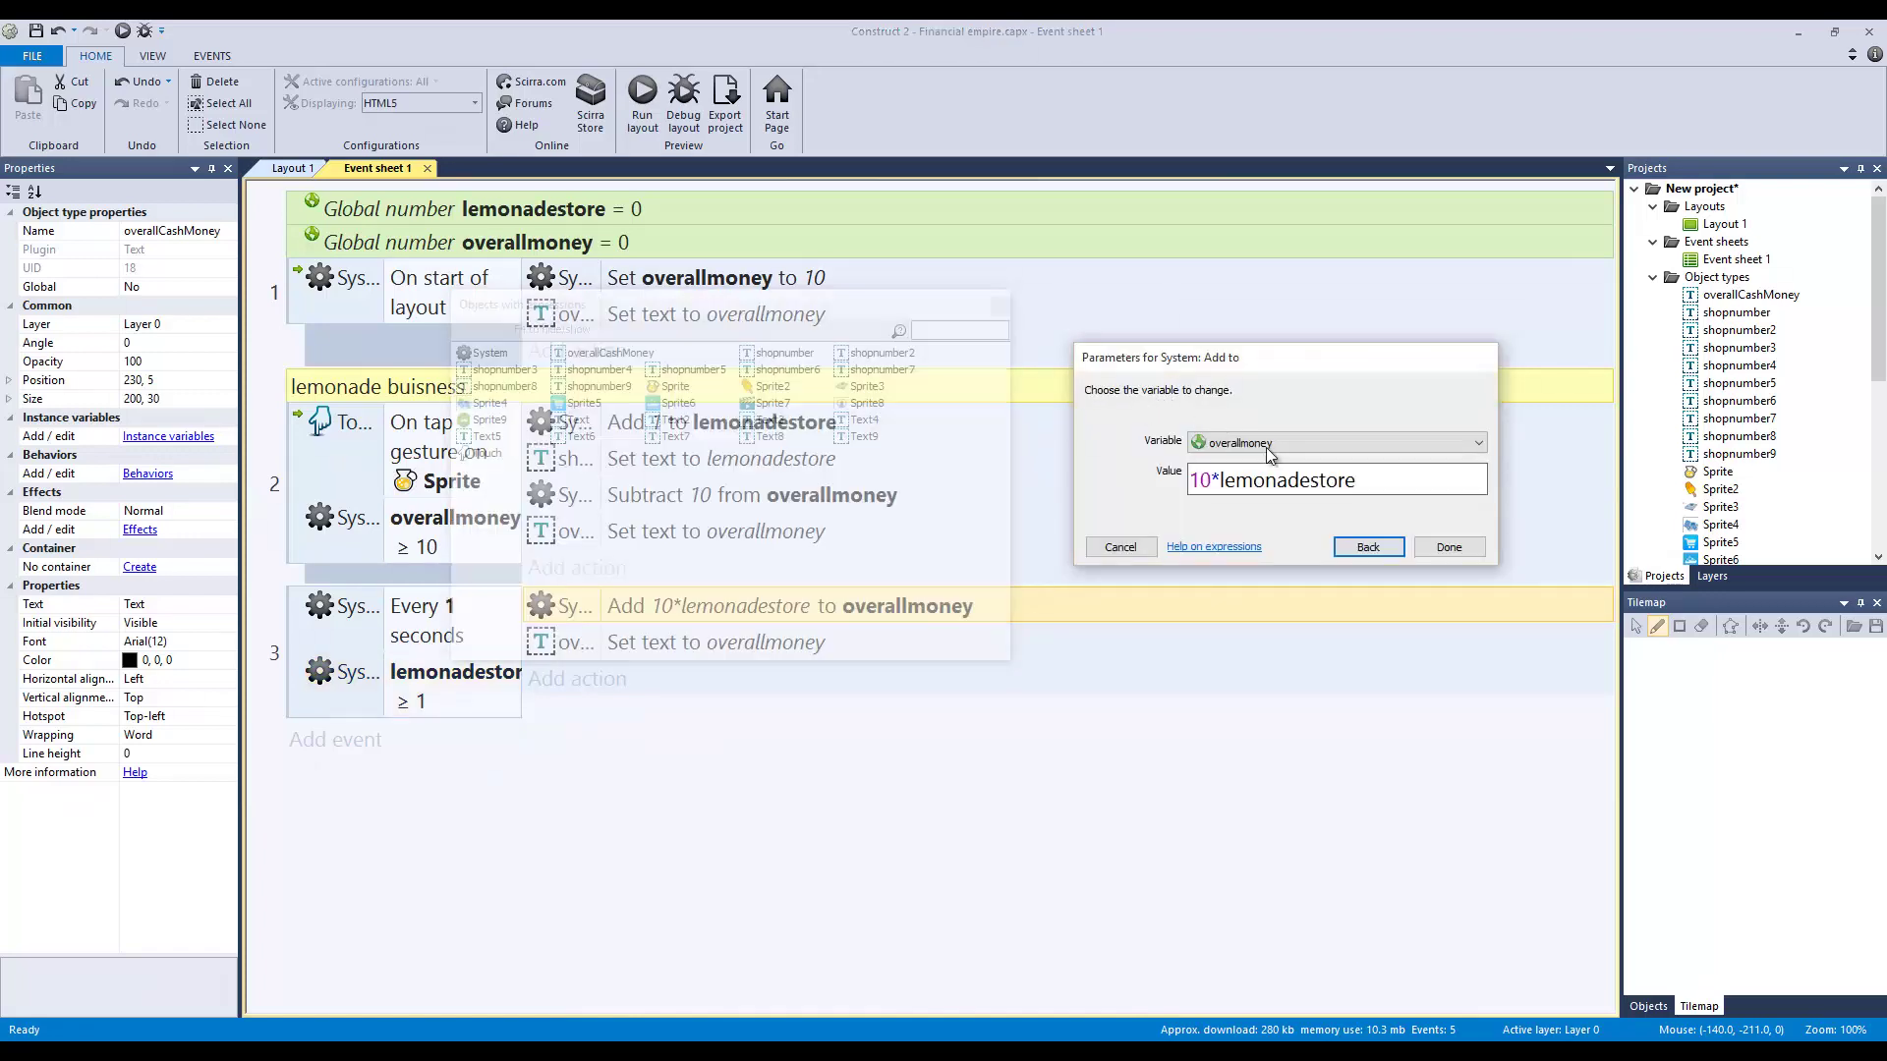
pyautogui.click(1205, 483)
pyautogui.moveTo(1209, 481); pyautogui.dragTo(1189, 481)
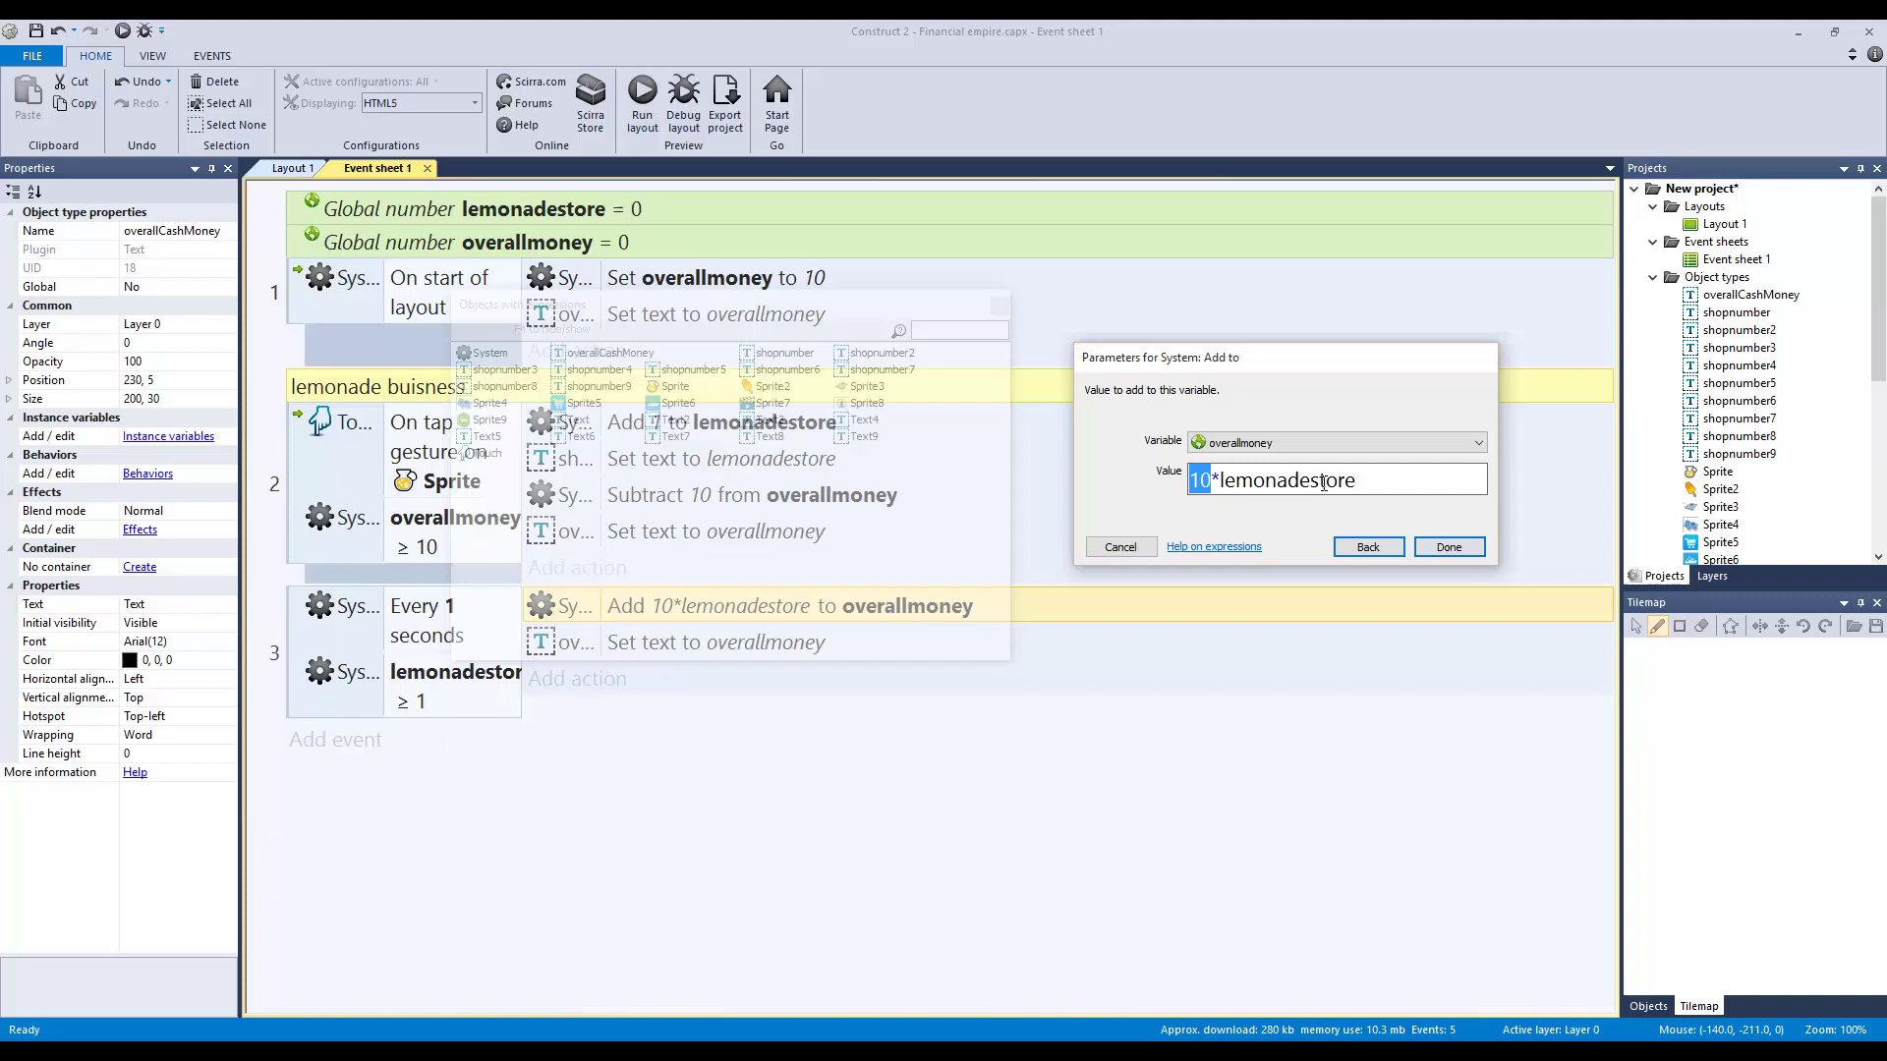
pyautogui.click(487, 354)
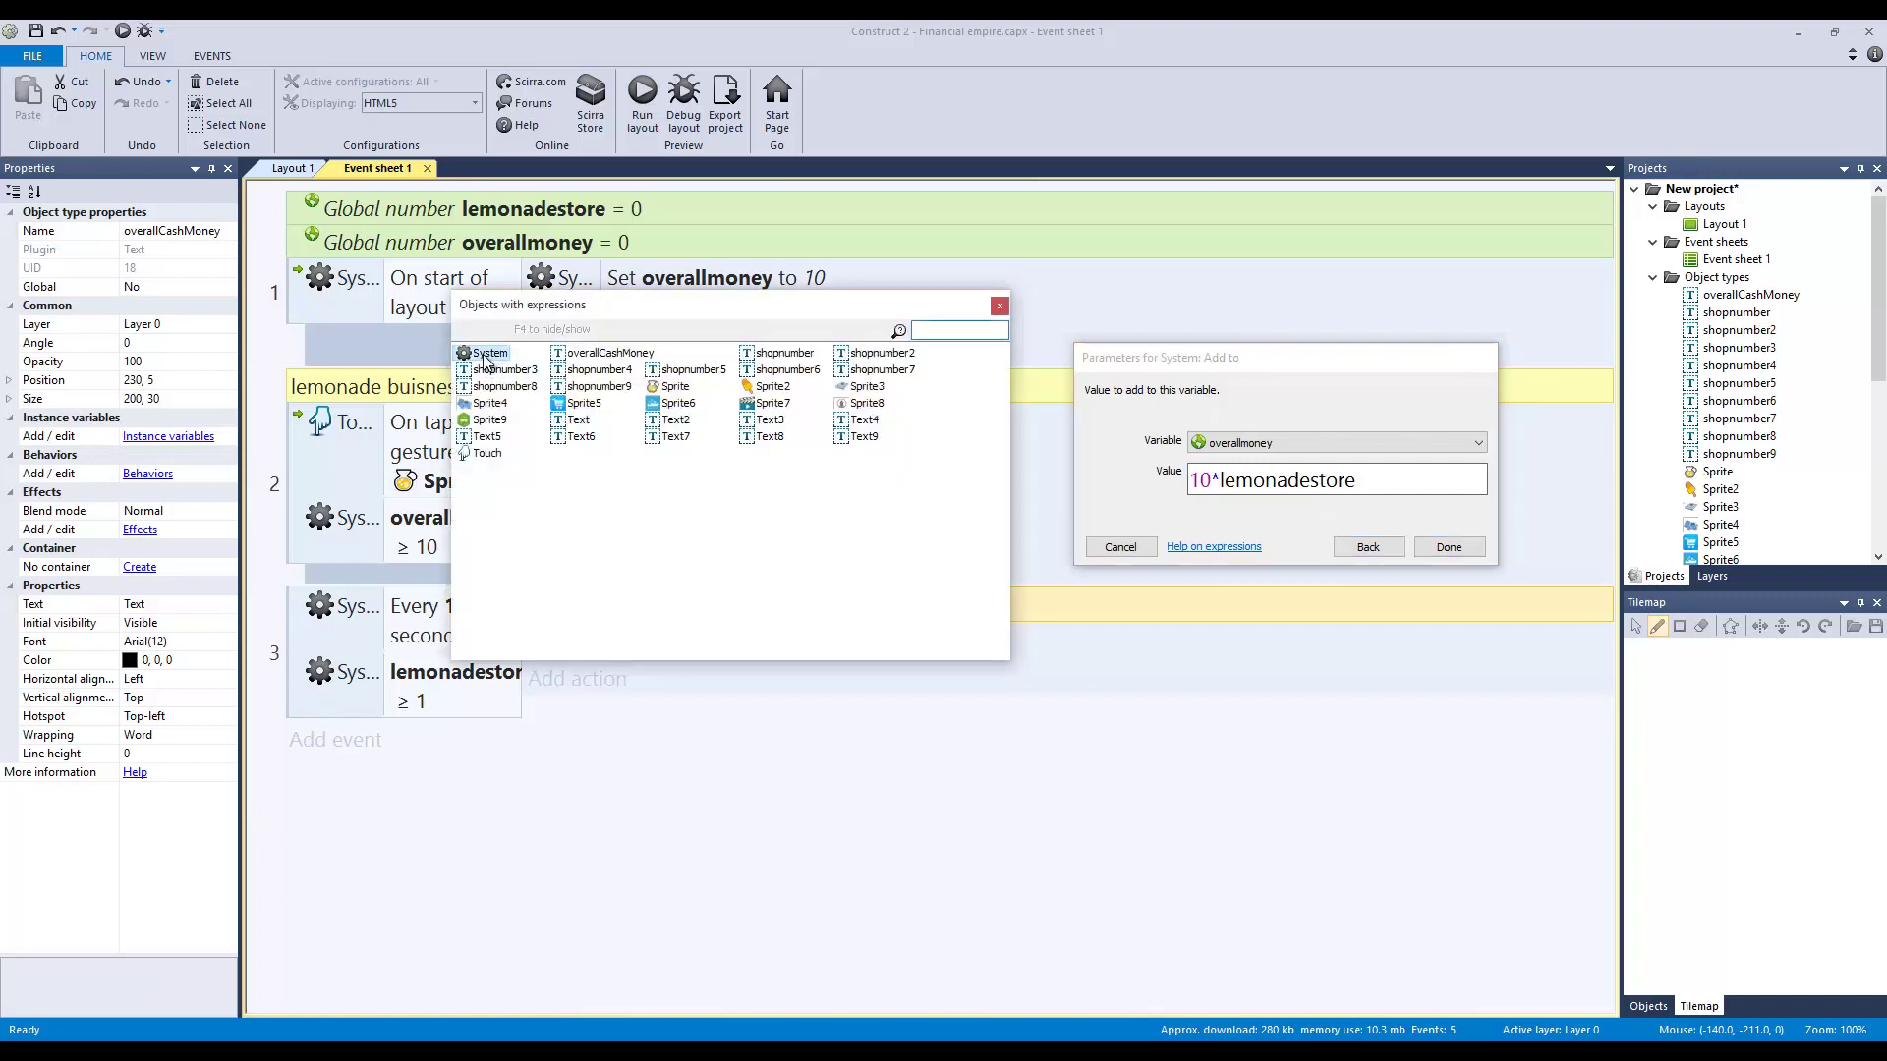
pyautogui.doubleClick(488, 354)
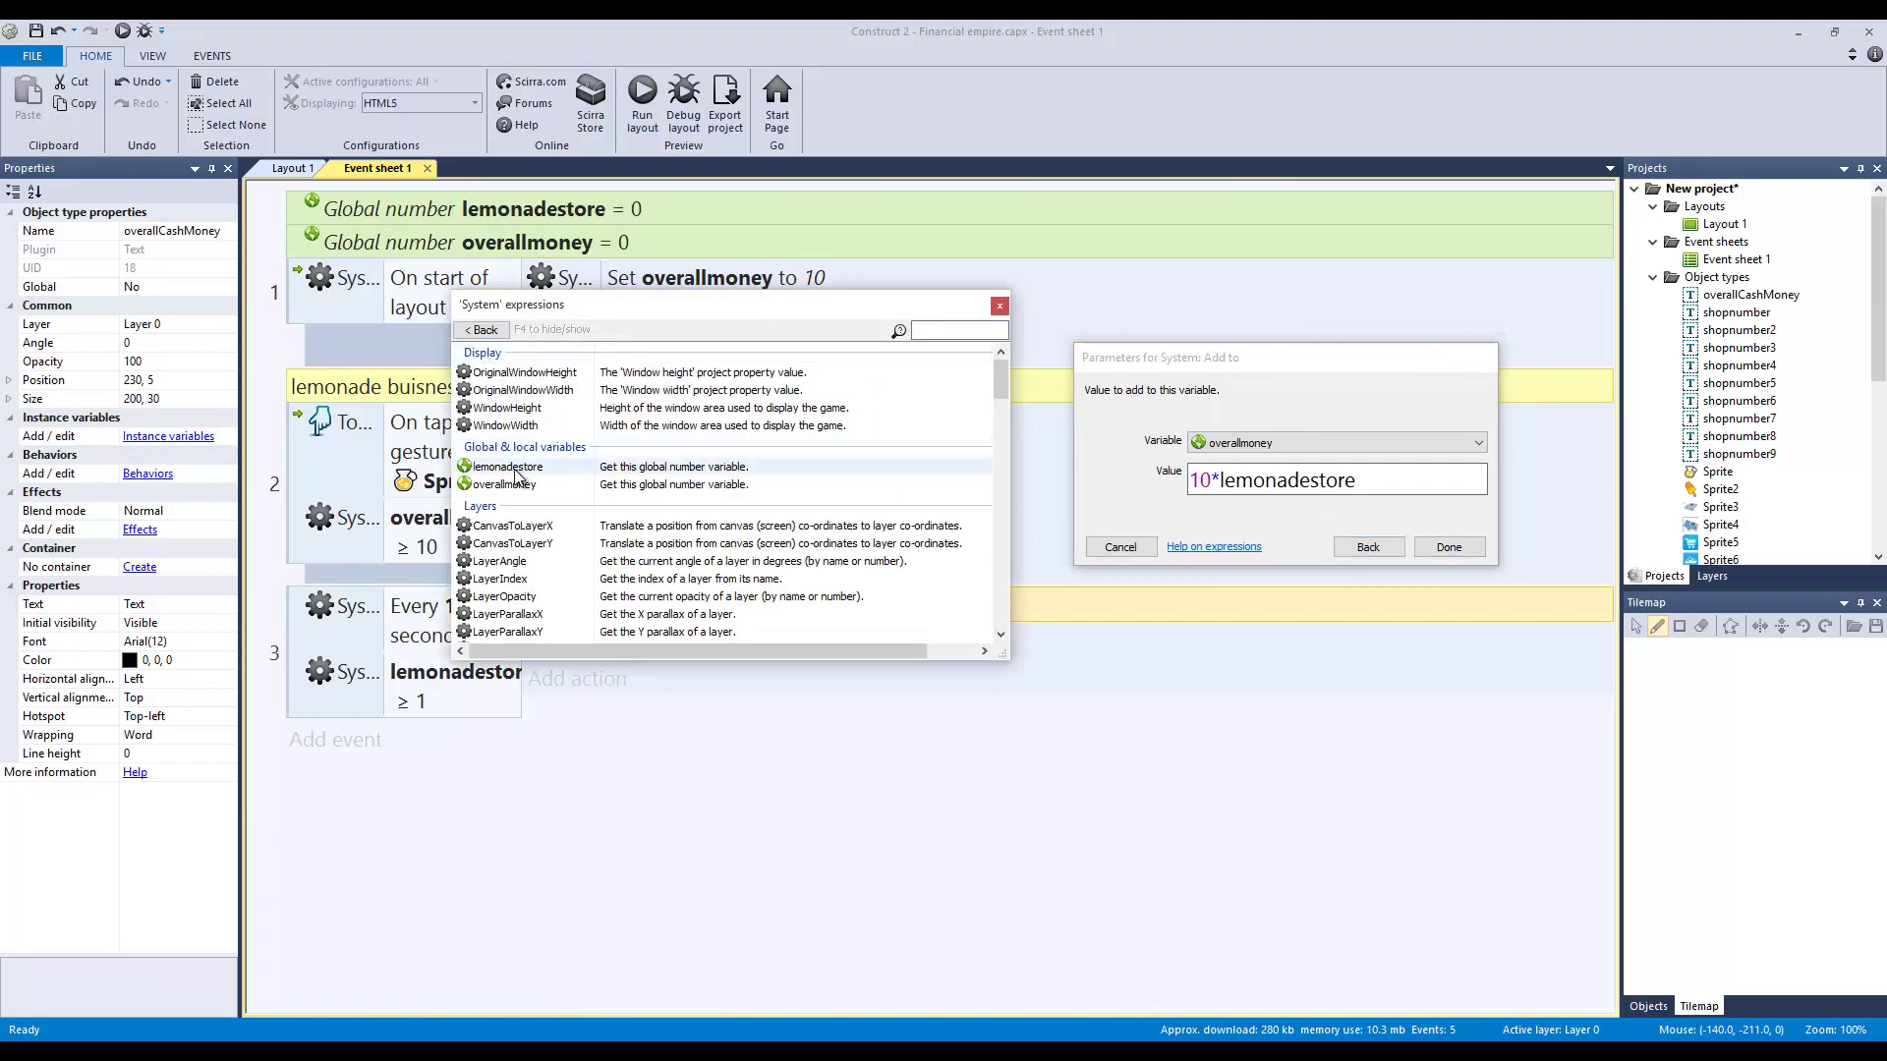
pyautogui.click(1120, 547)
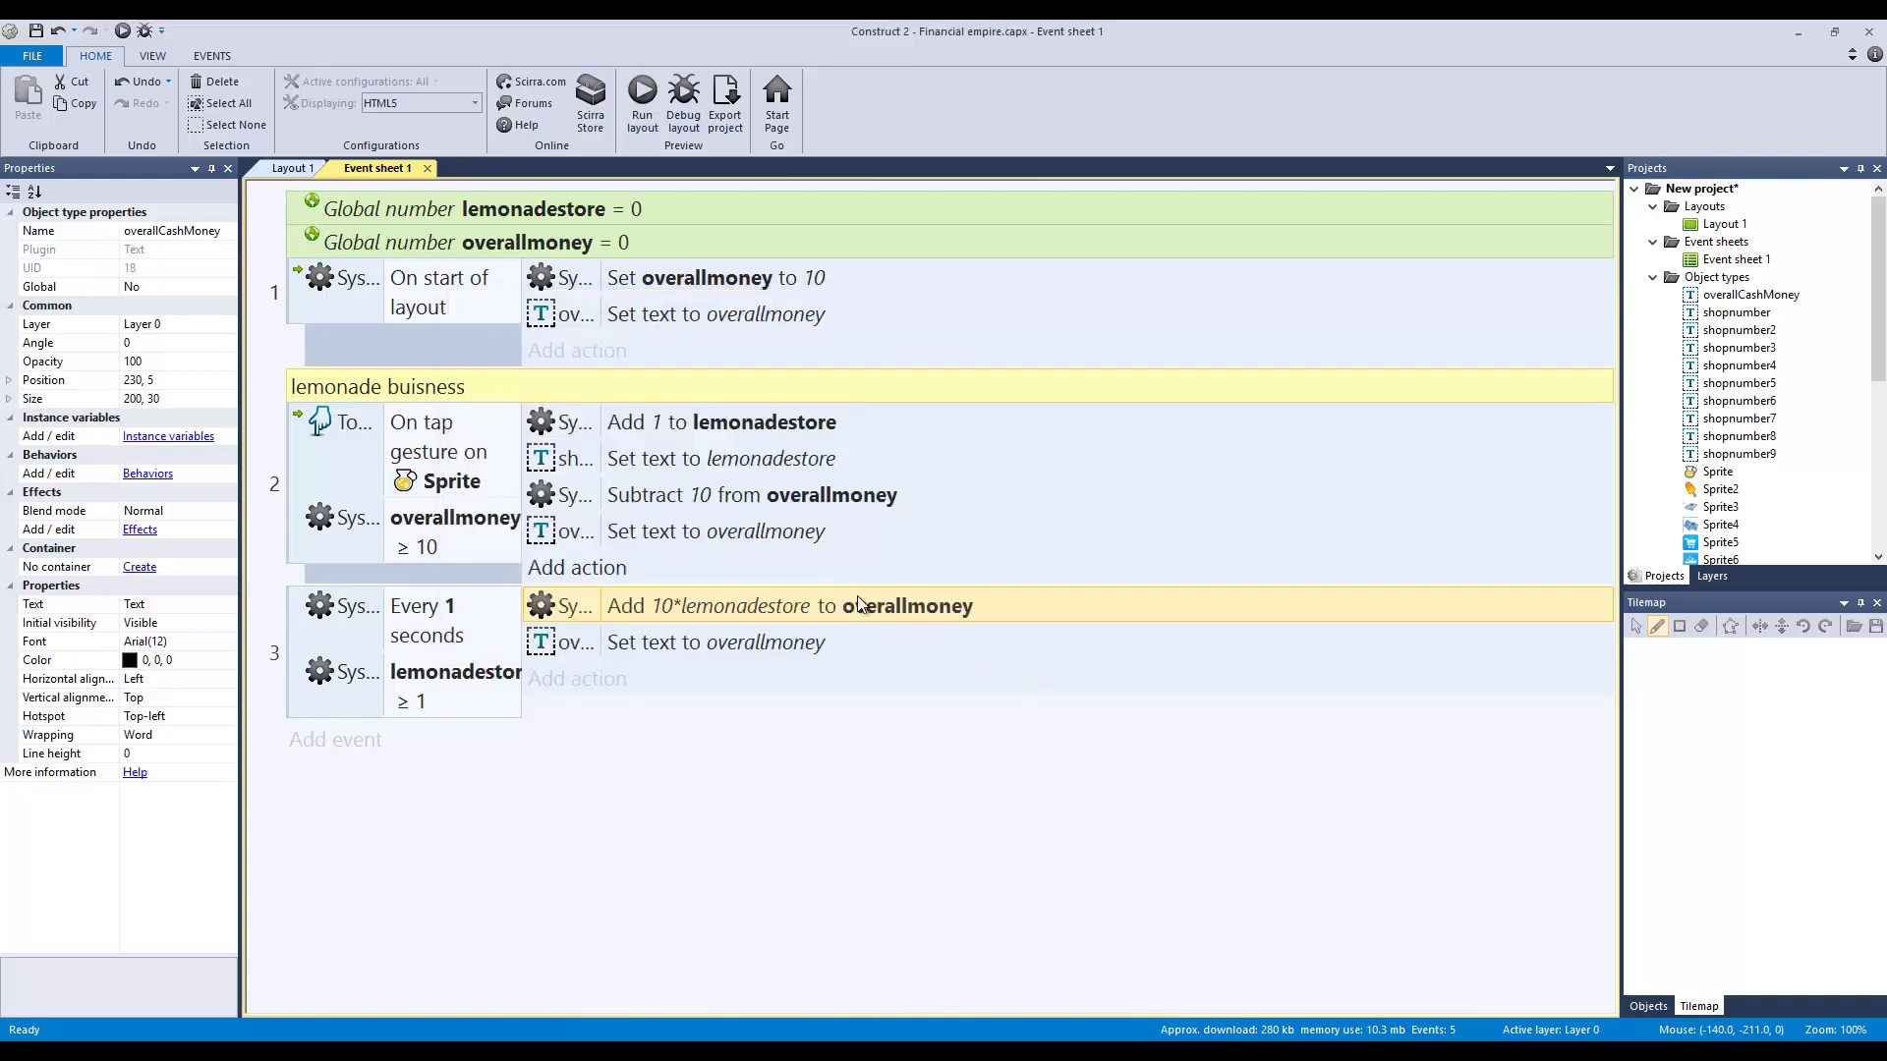
pyautogui.click(666, 644)
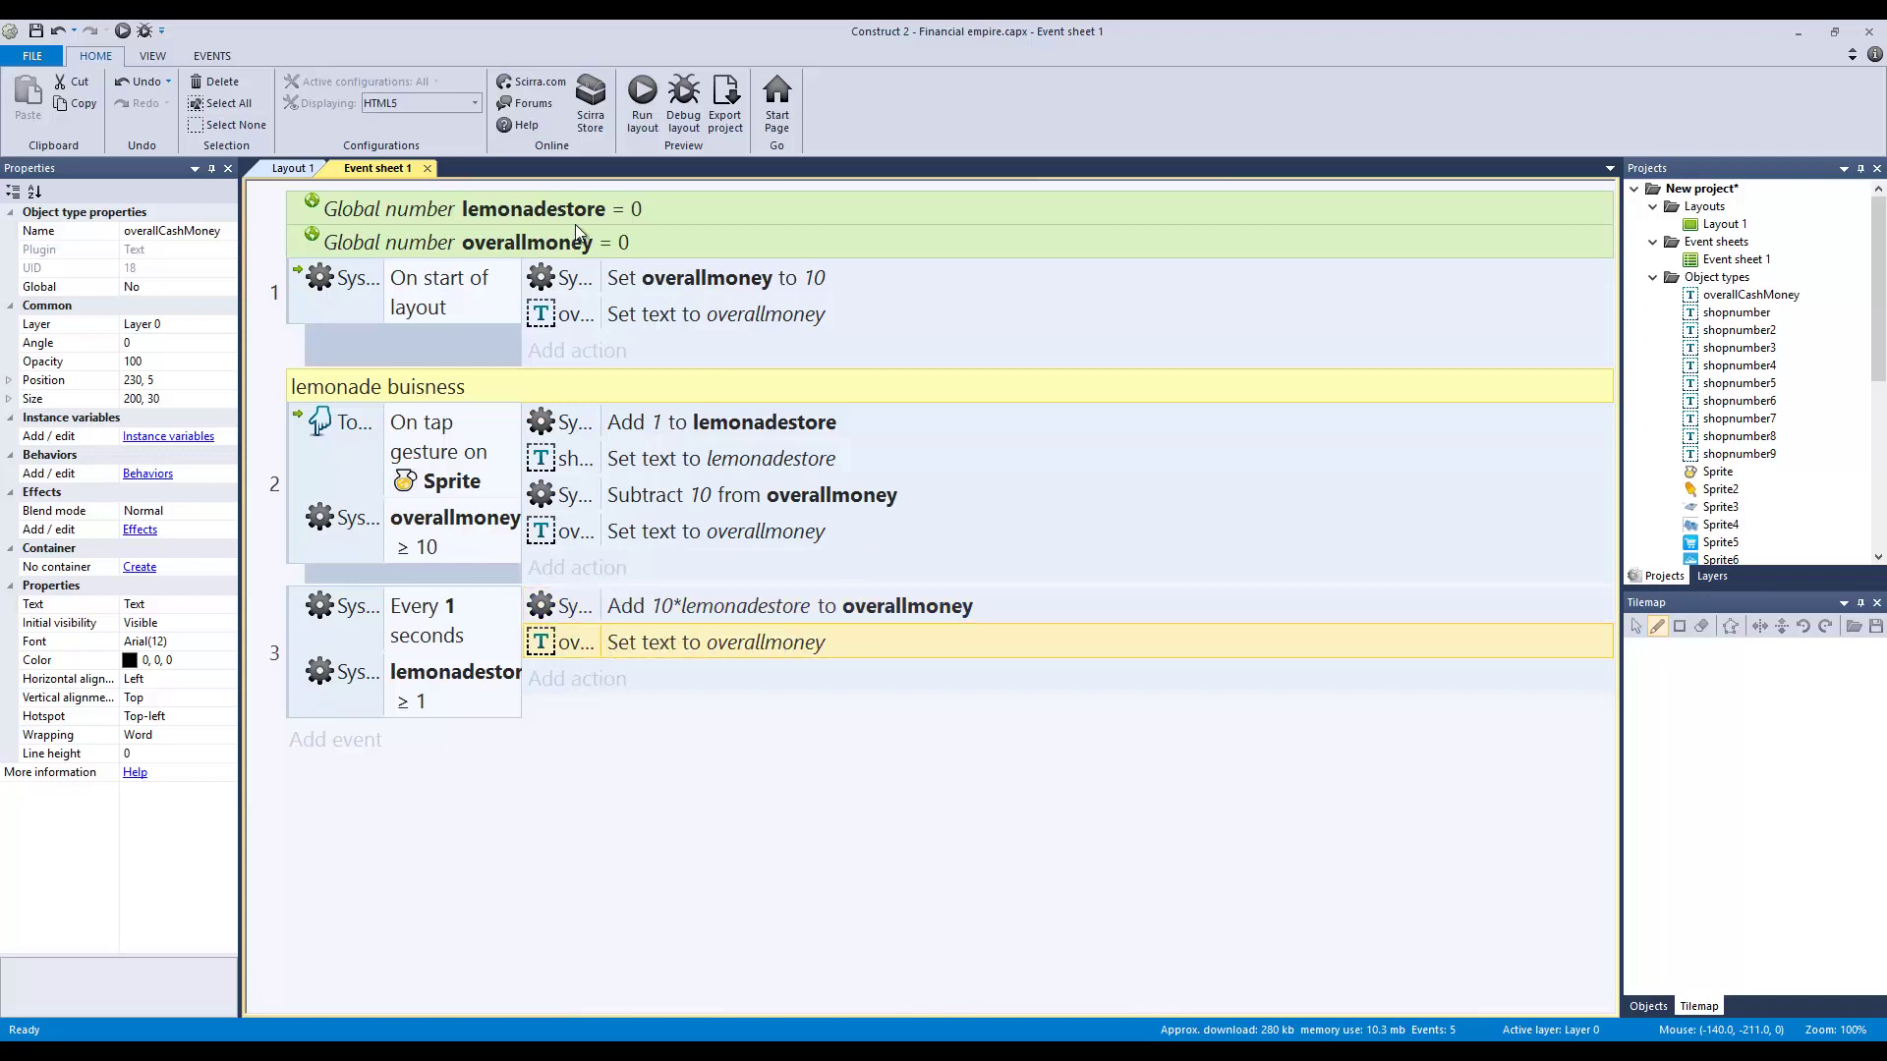
pyautogui.click(644, 101)
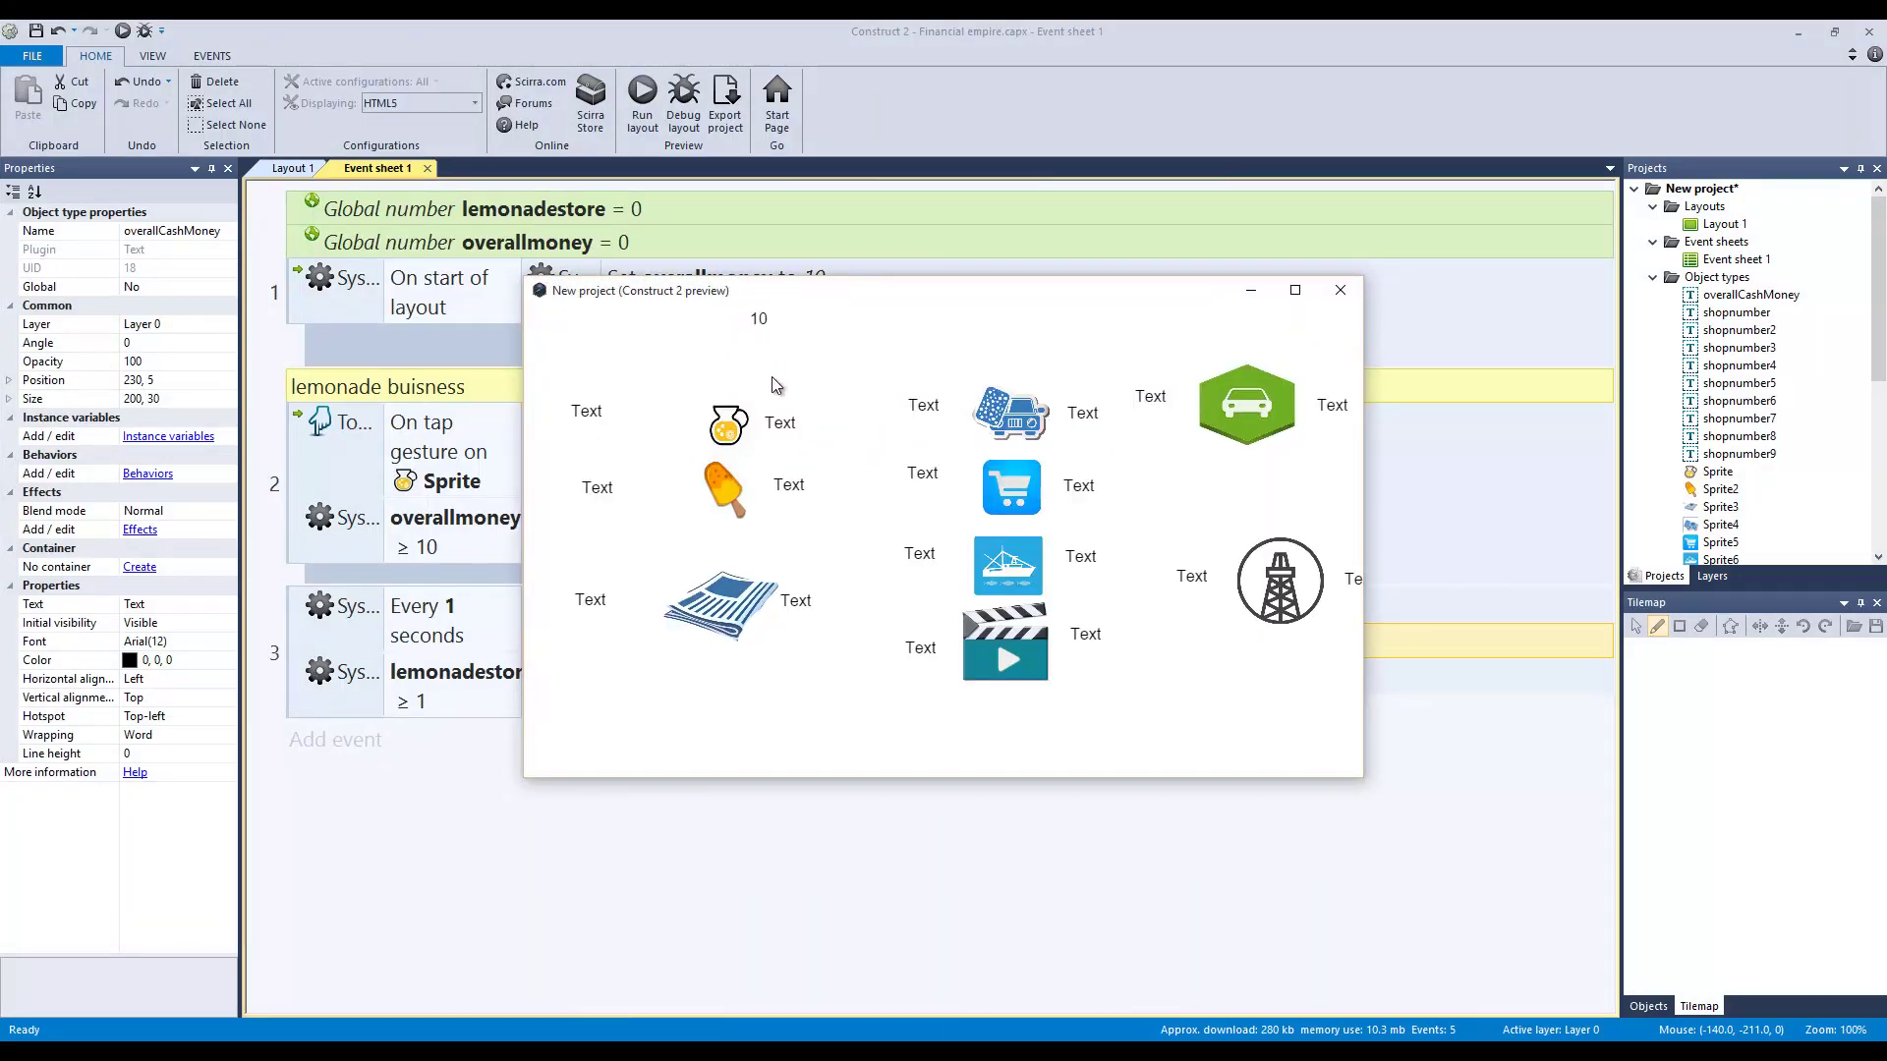
# - Buy one lemonade store in the preview, watch money rise, then close it
pyautogui.click(730, 428)
pyautogui.click(1342, 293)
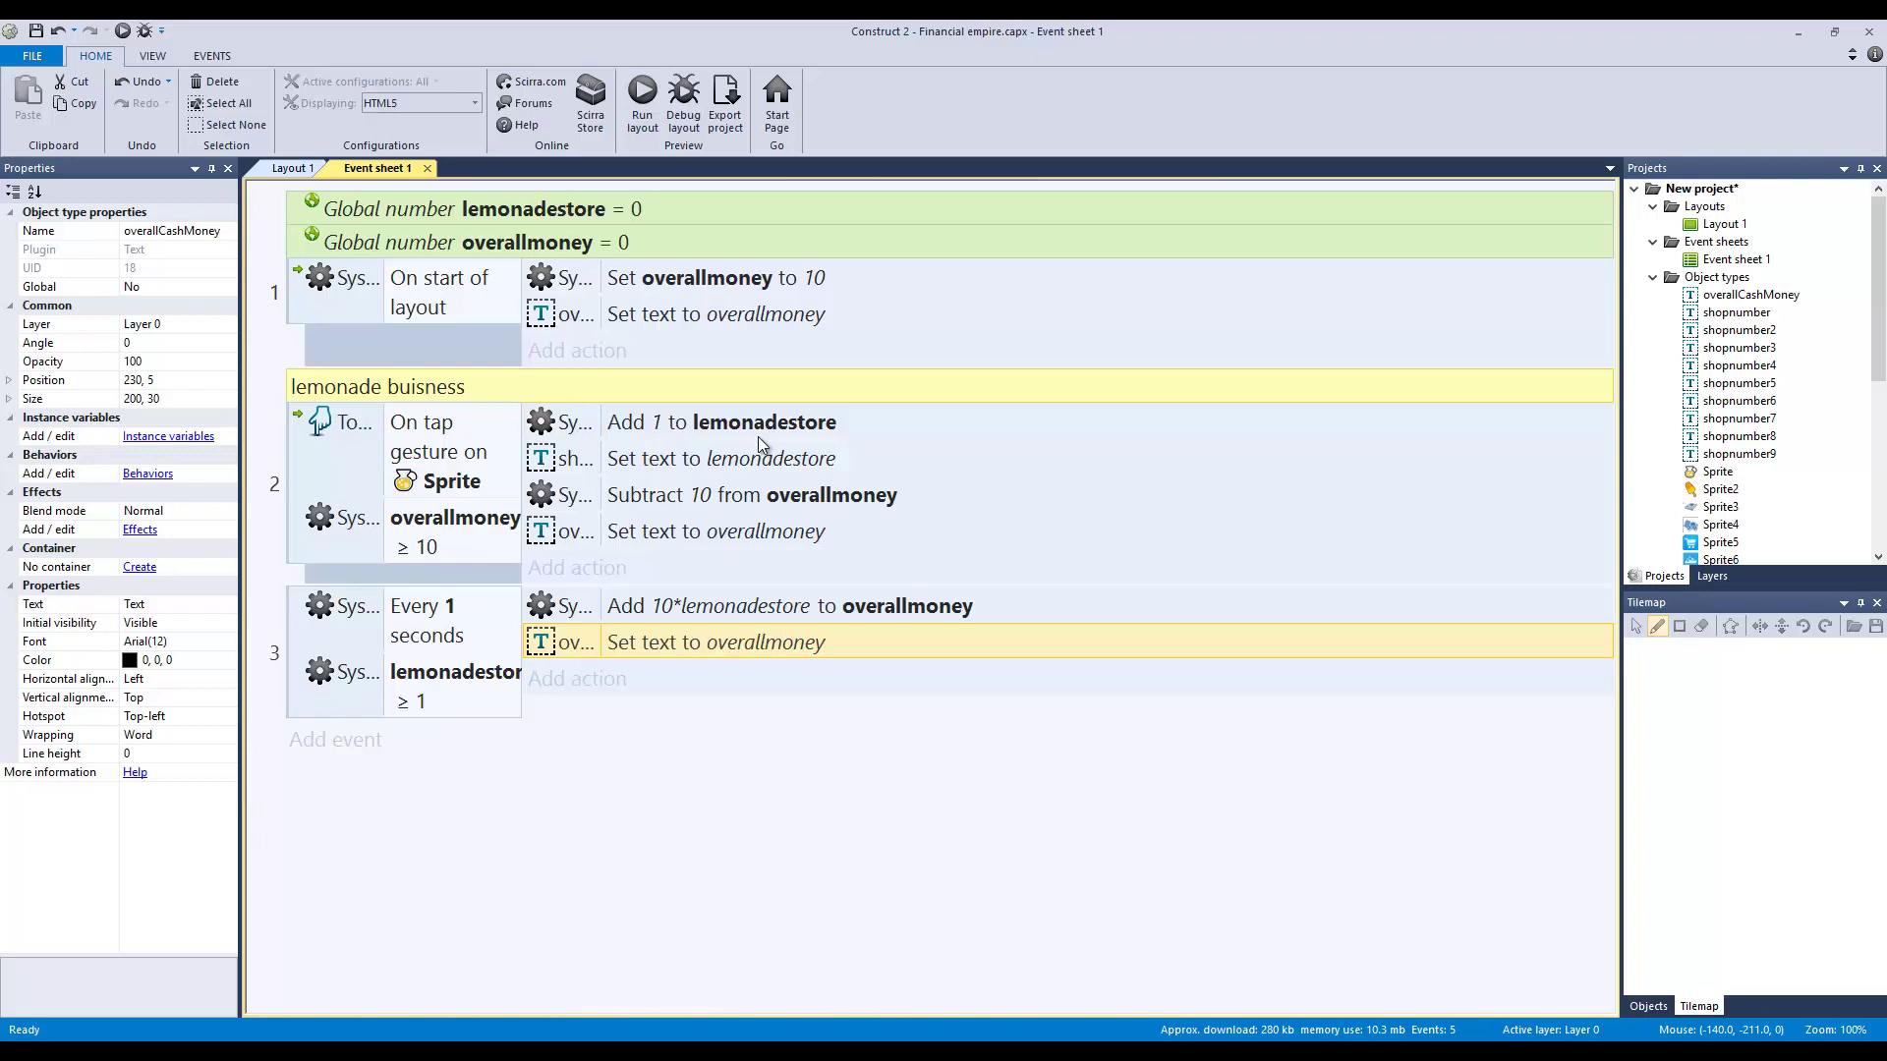
pyautogui.click(291, 167)
pyautogui.click(516, 497)
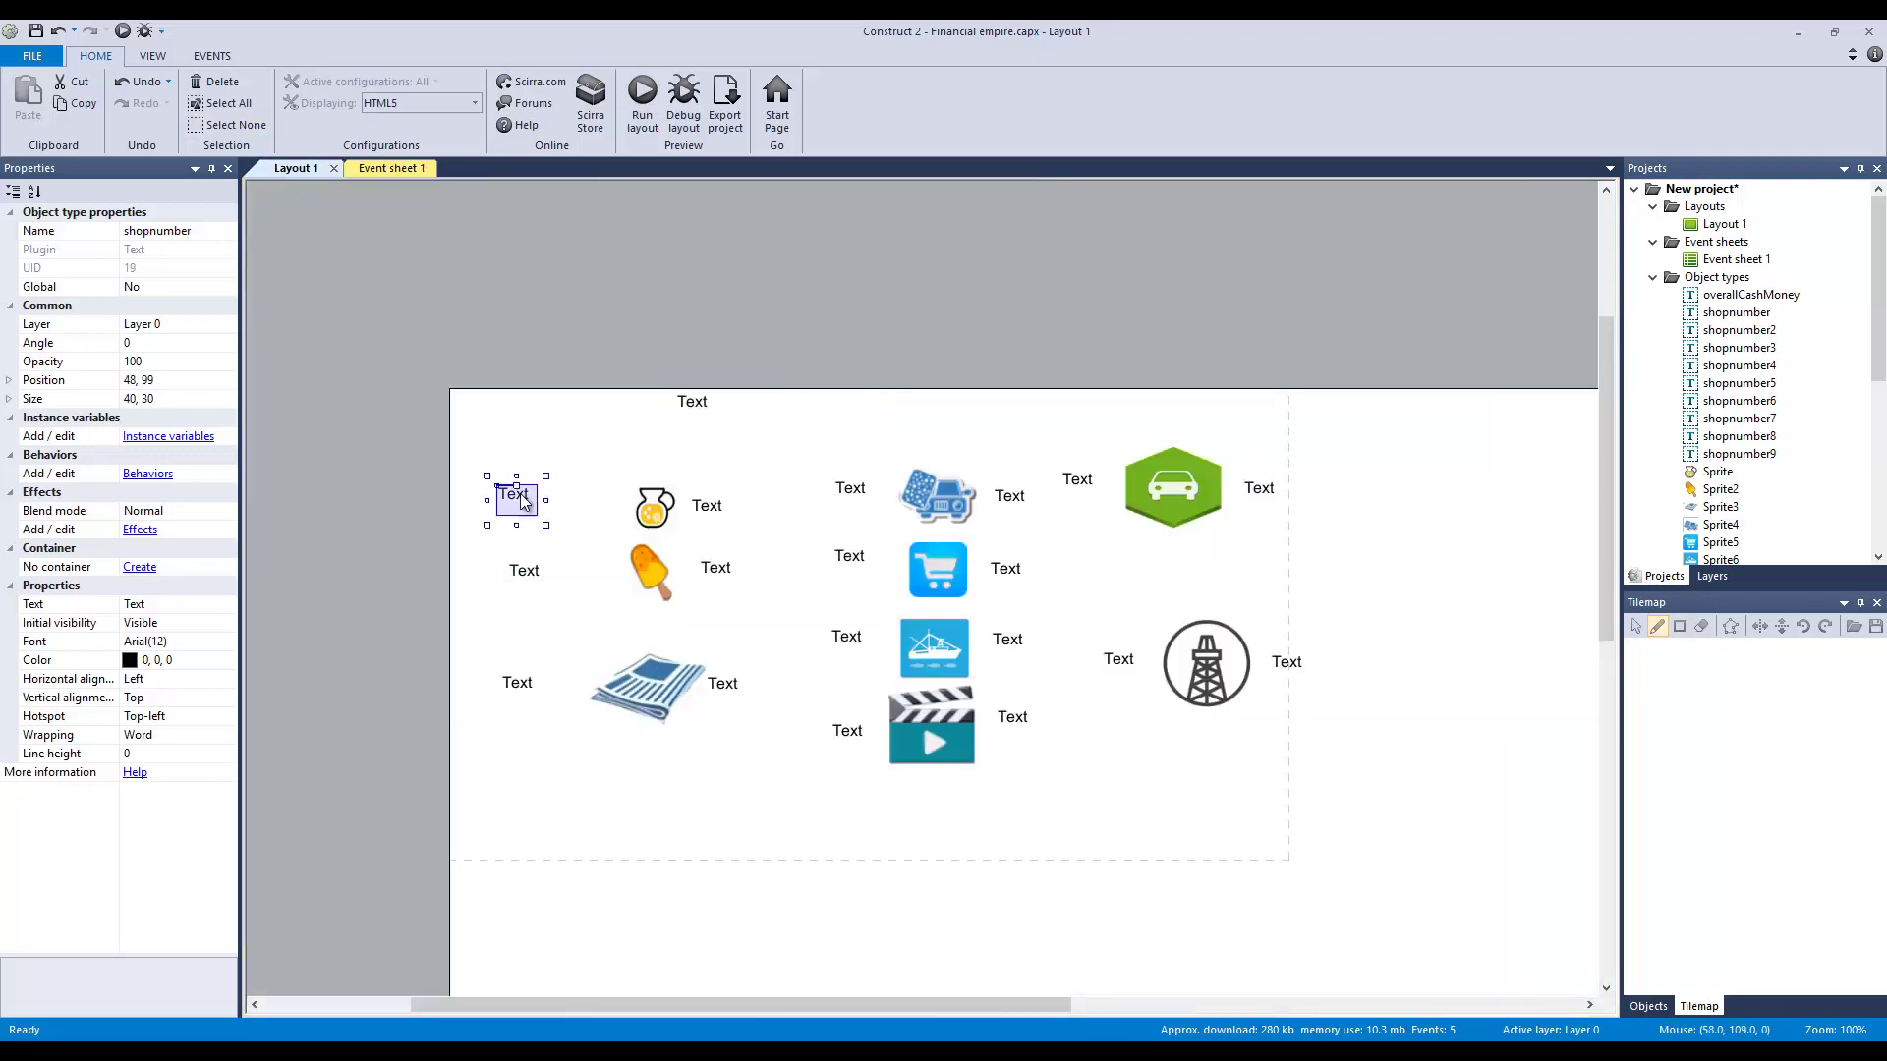
pyautogui.click(391, 168)
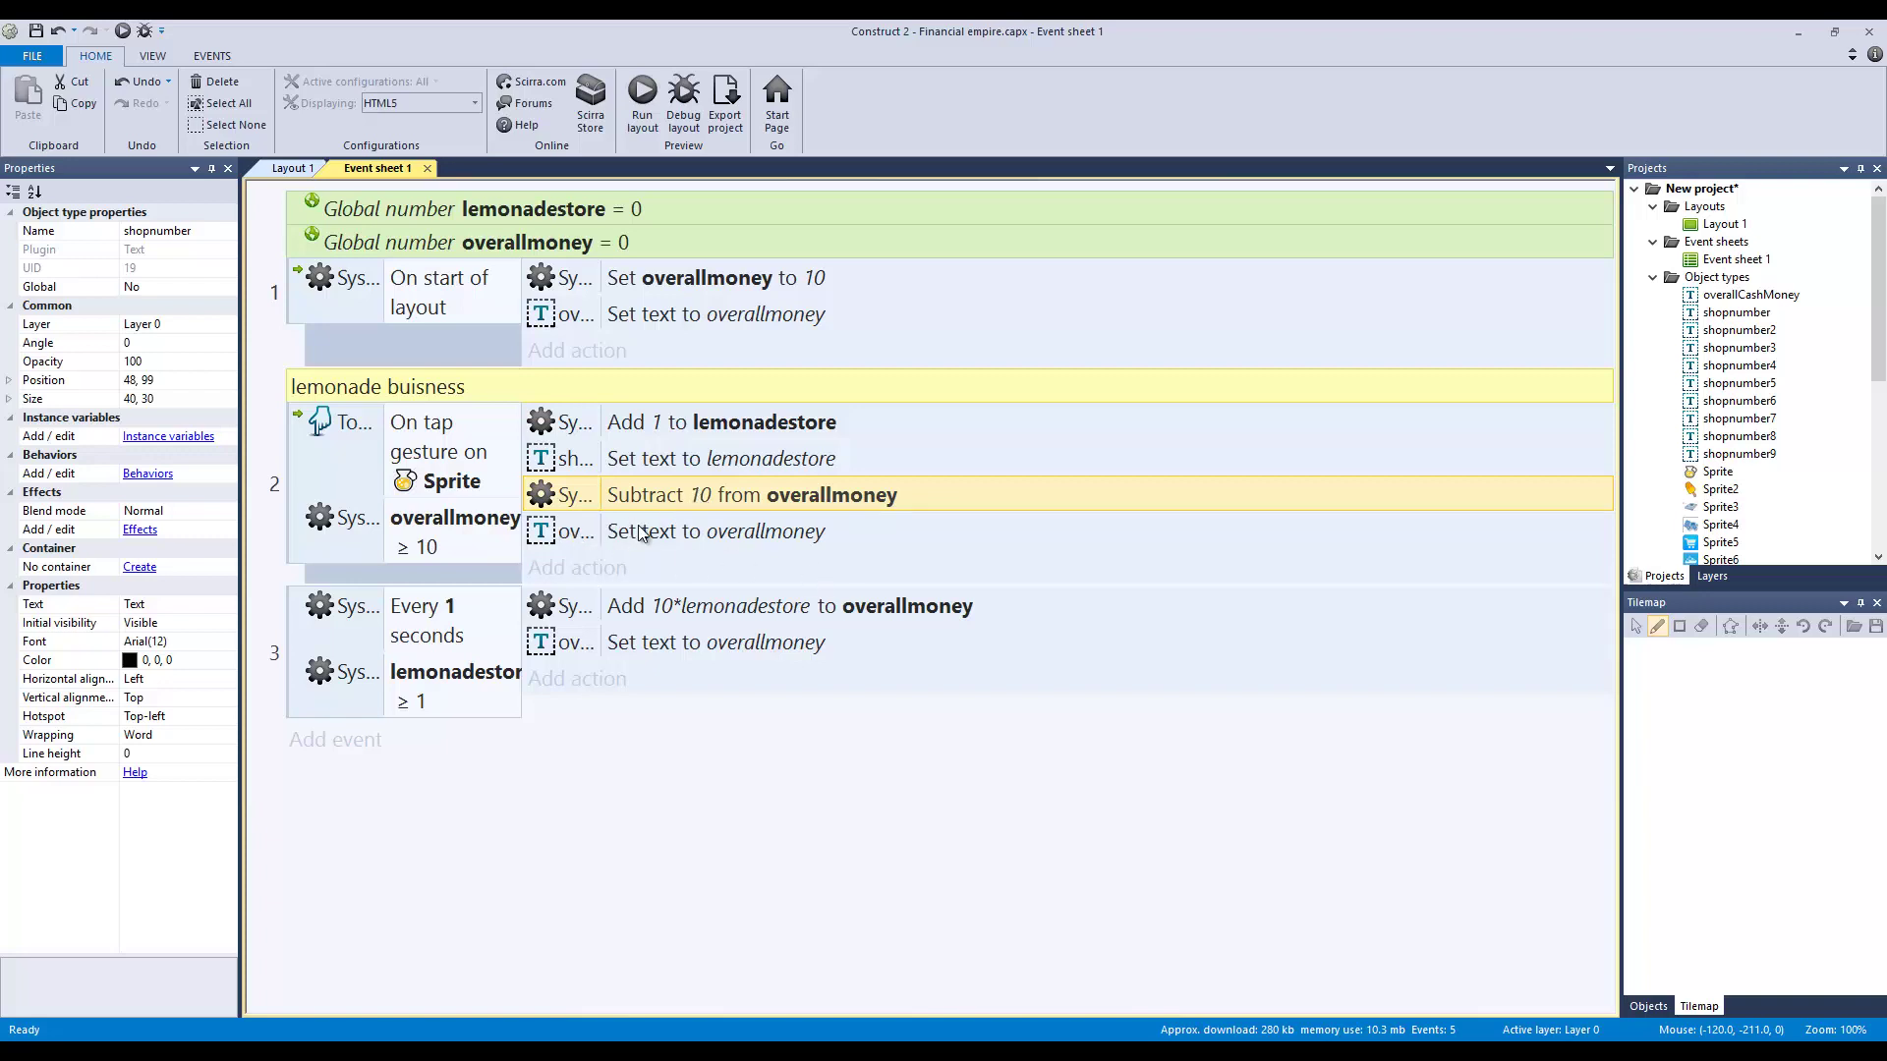
pyautogui.click(715, 534)
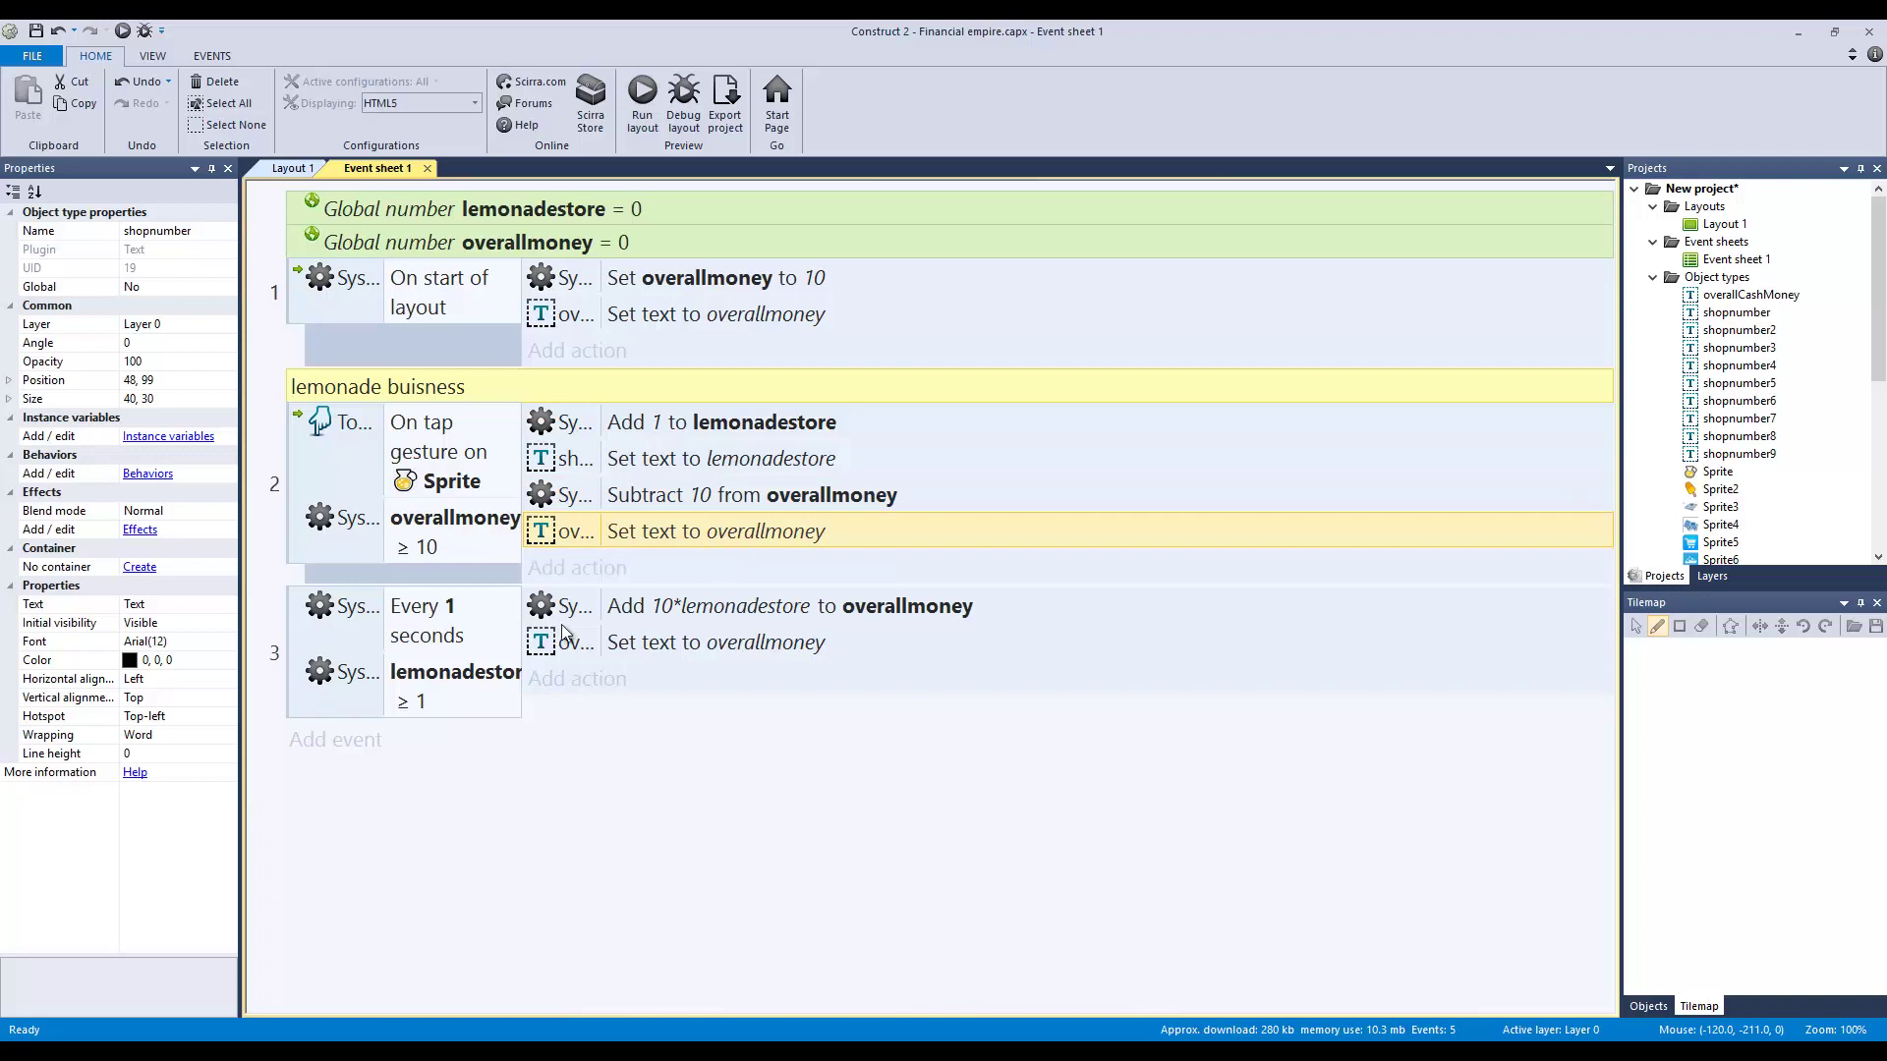
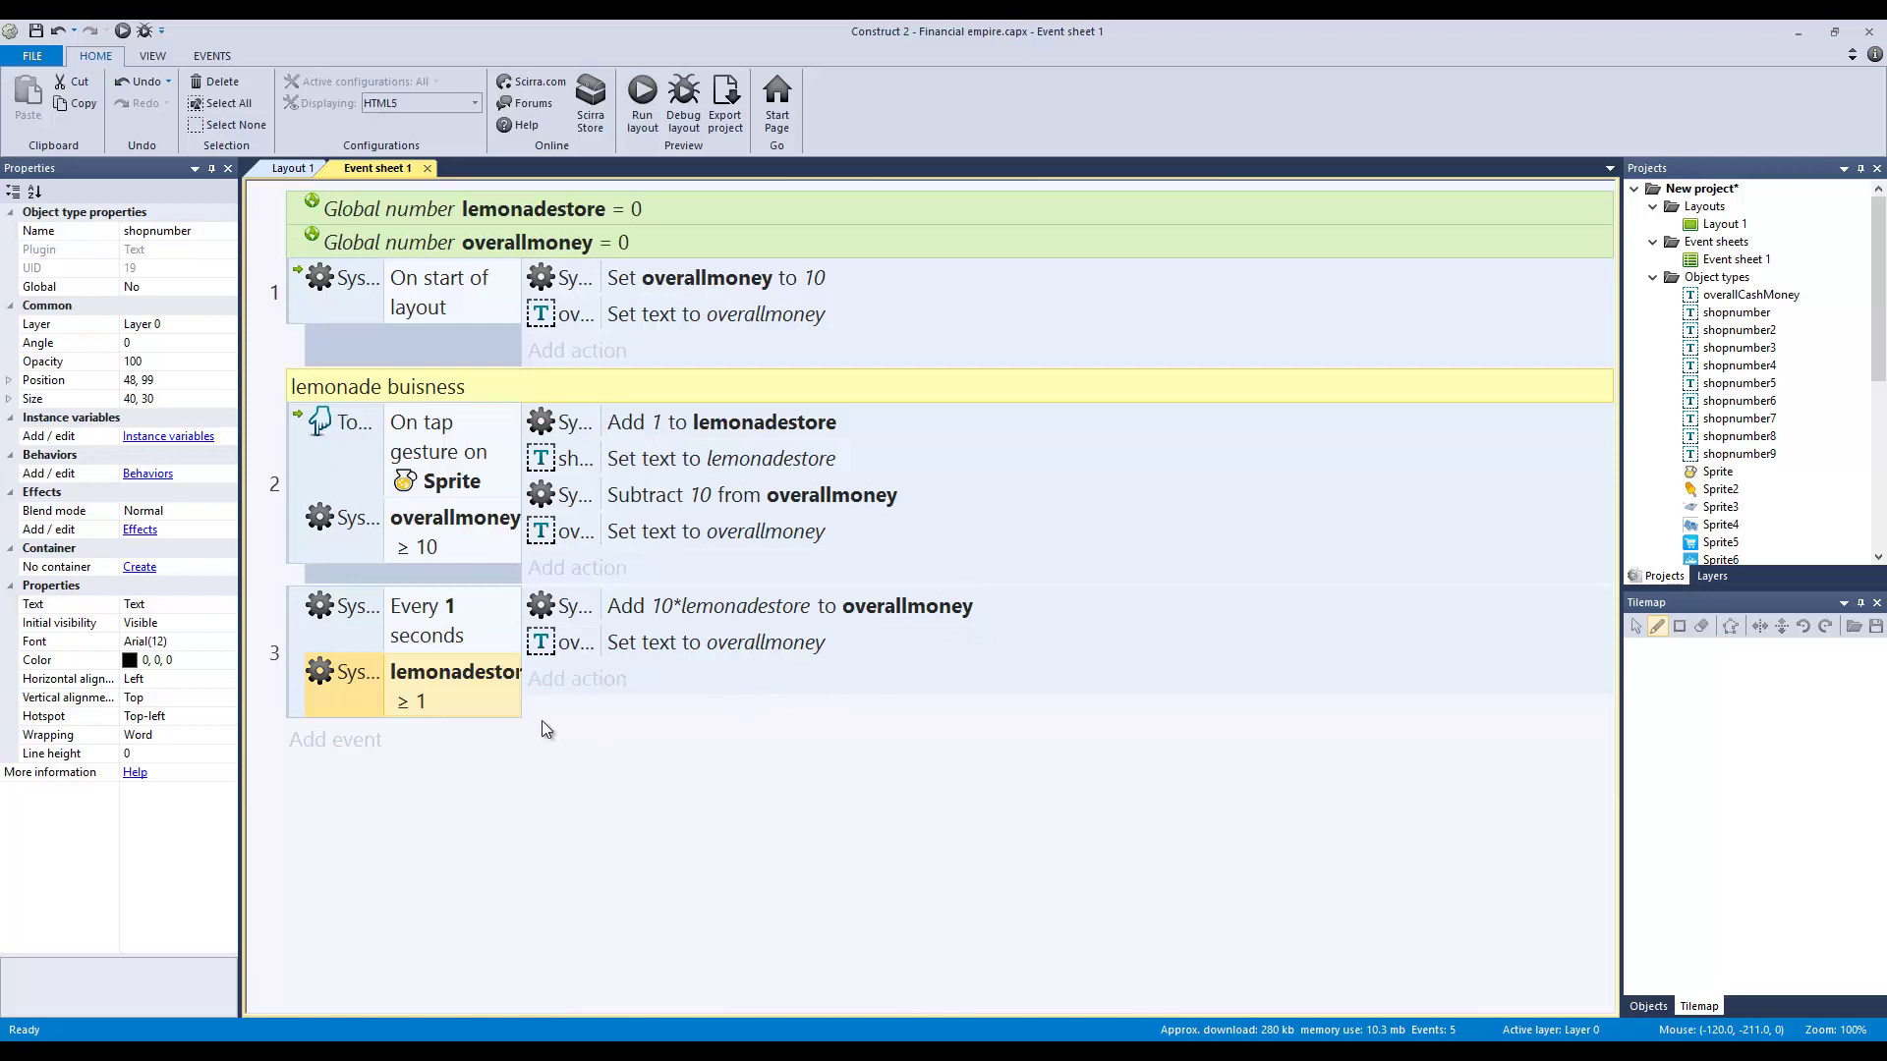
# - Switch to Layout 1 to view the ten shop icons, their text labels and the cash text
pyautogui.click(288, 169)
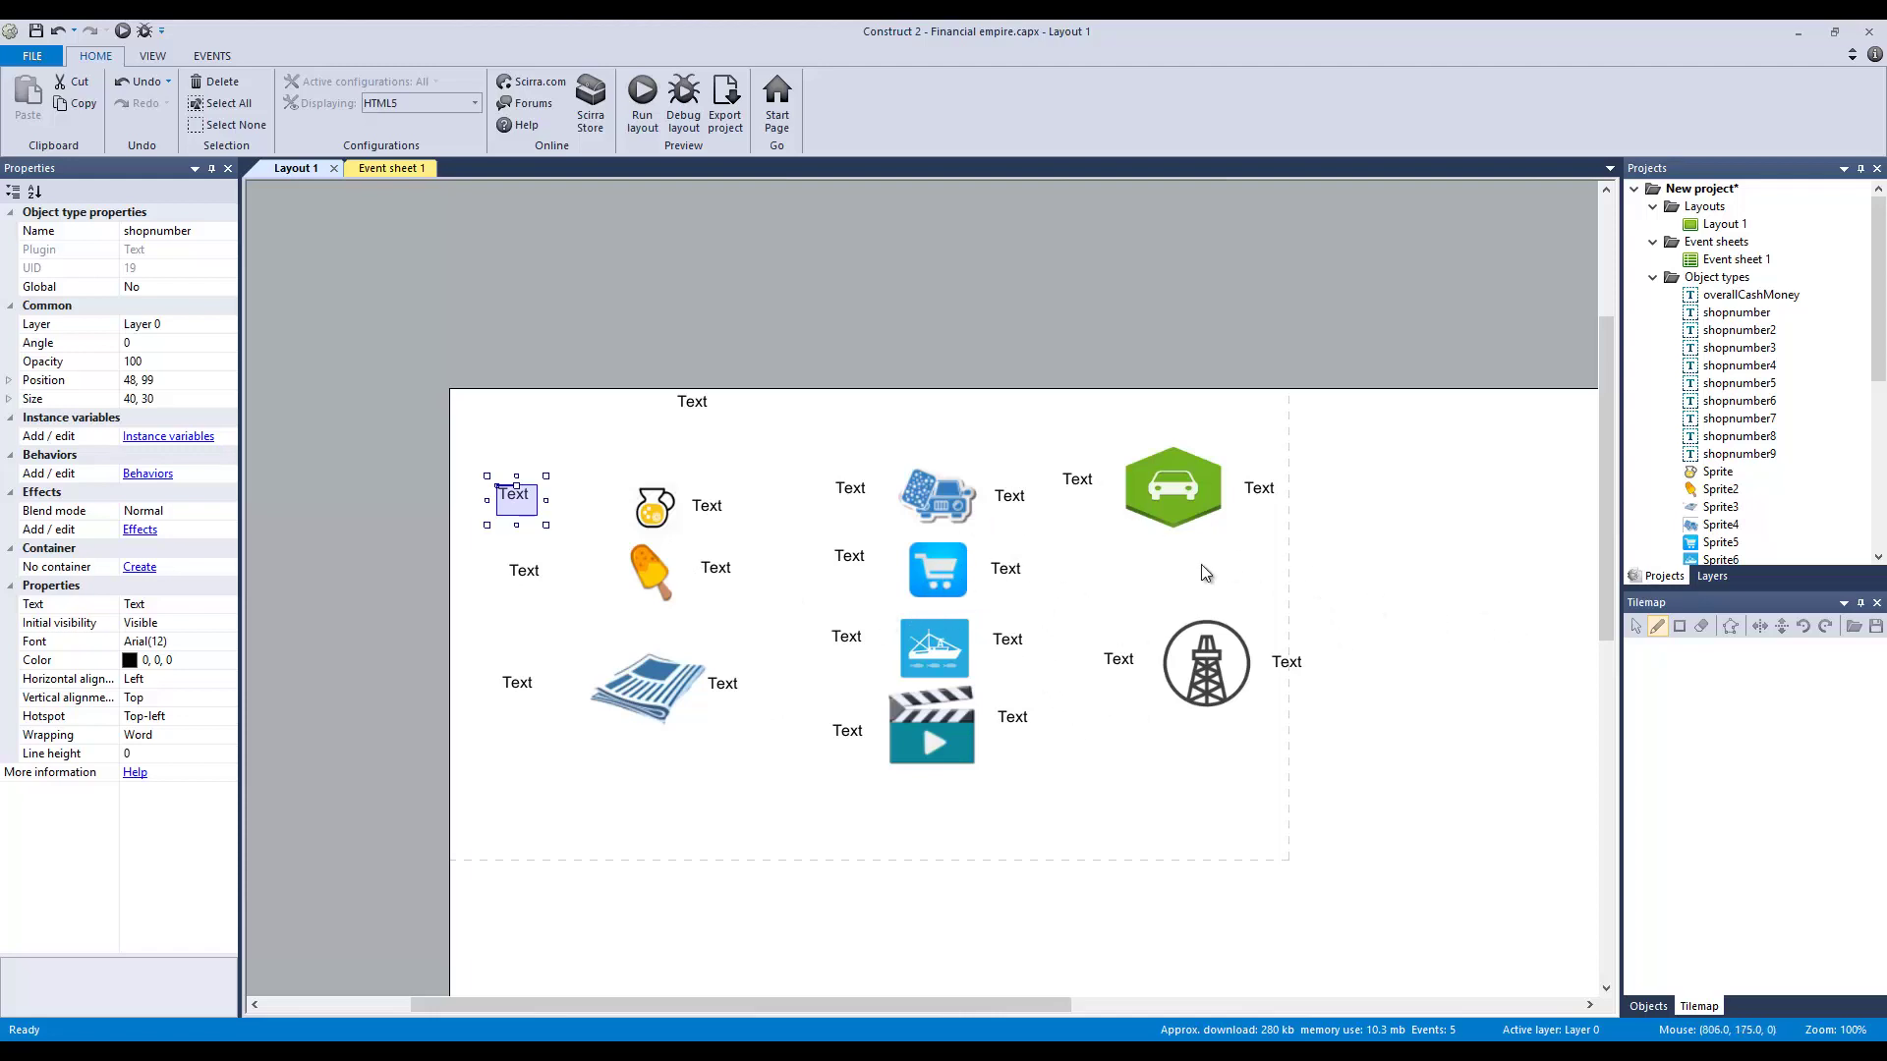
pyautogui.scroll(-3, 1145, 577)
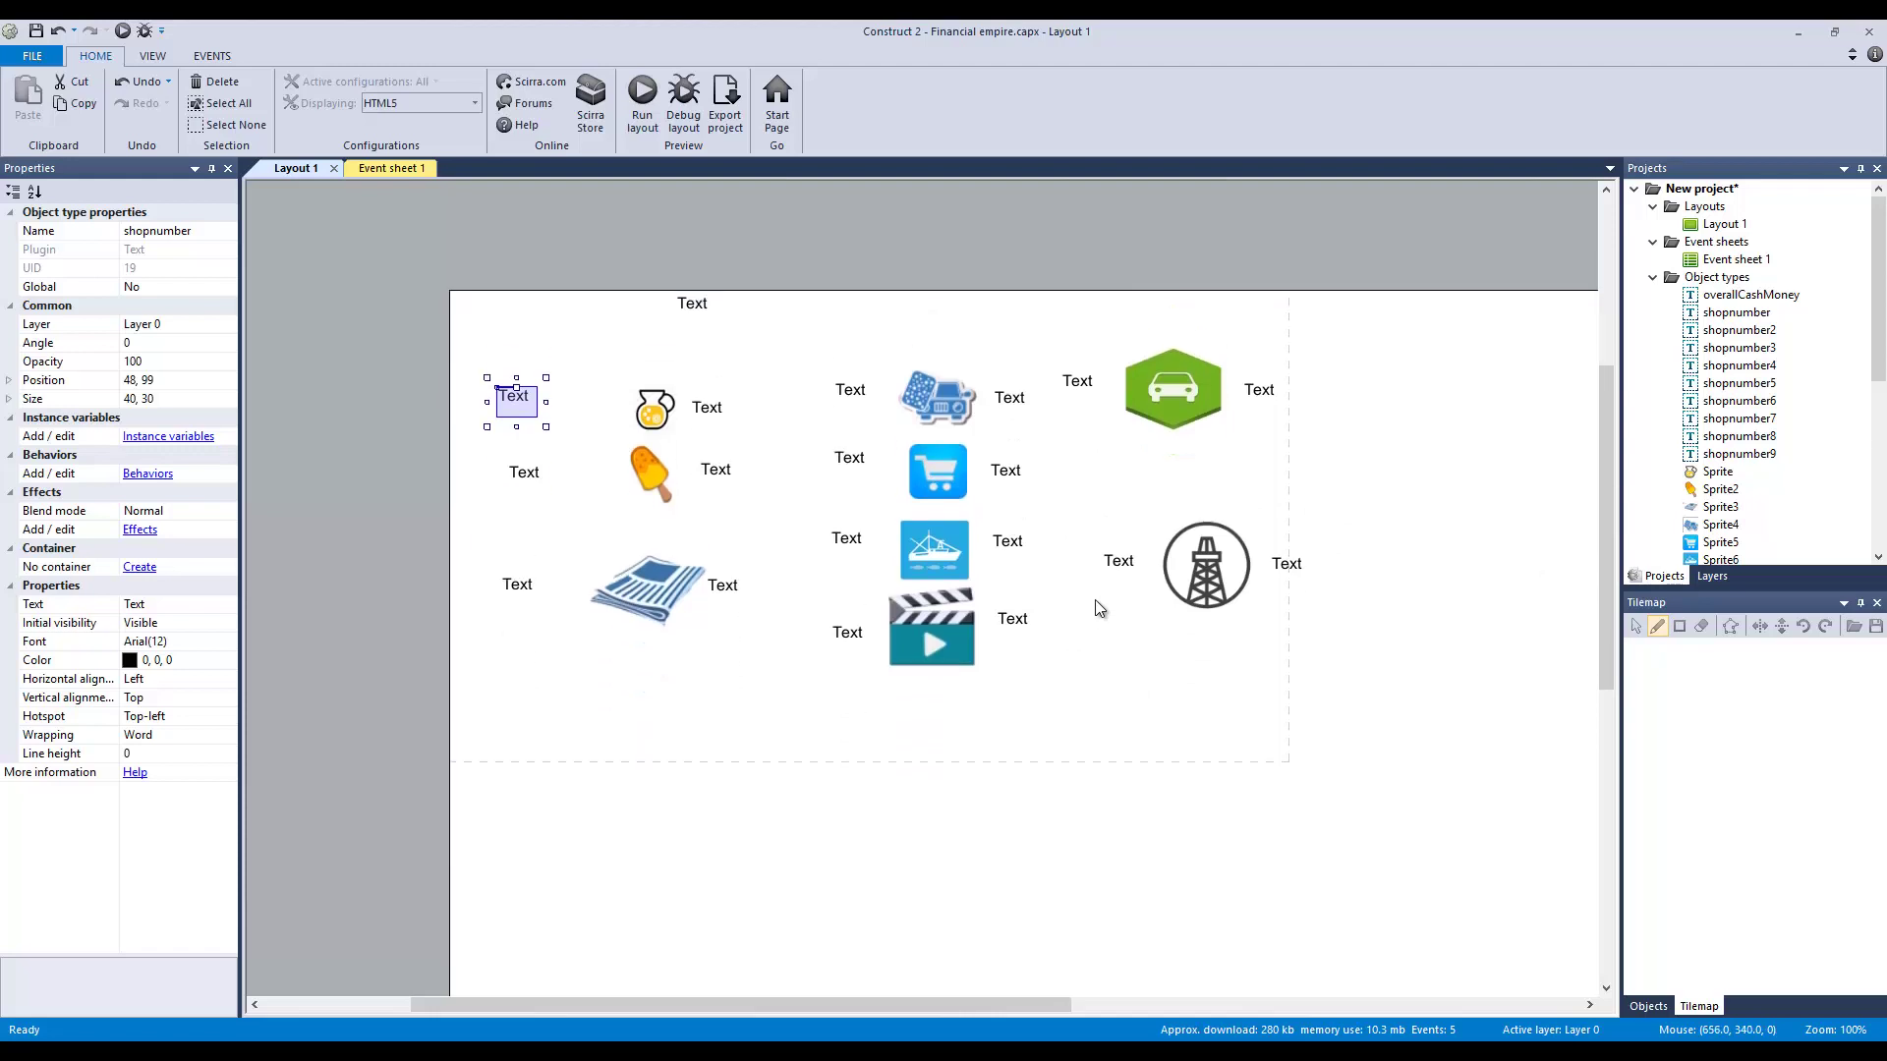
pyautogui.scroll(2, 1095, 601)
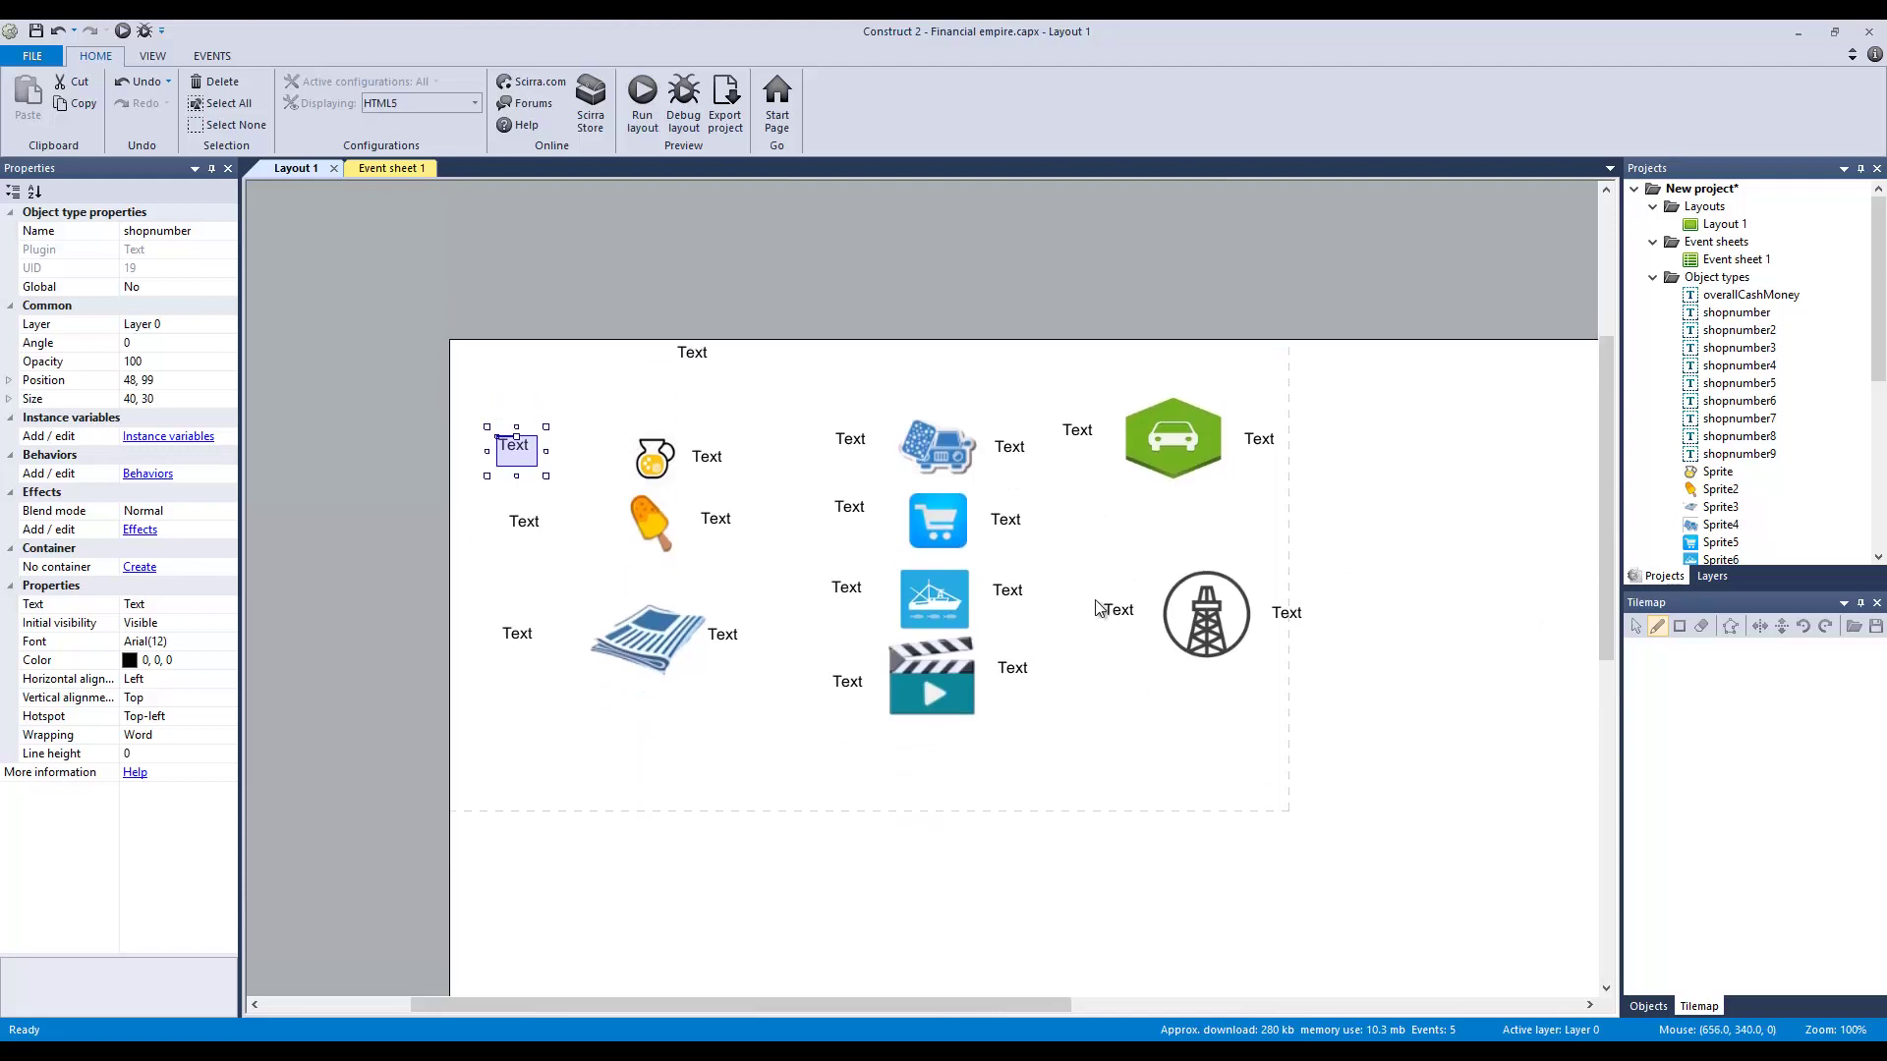